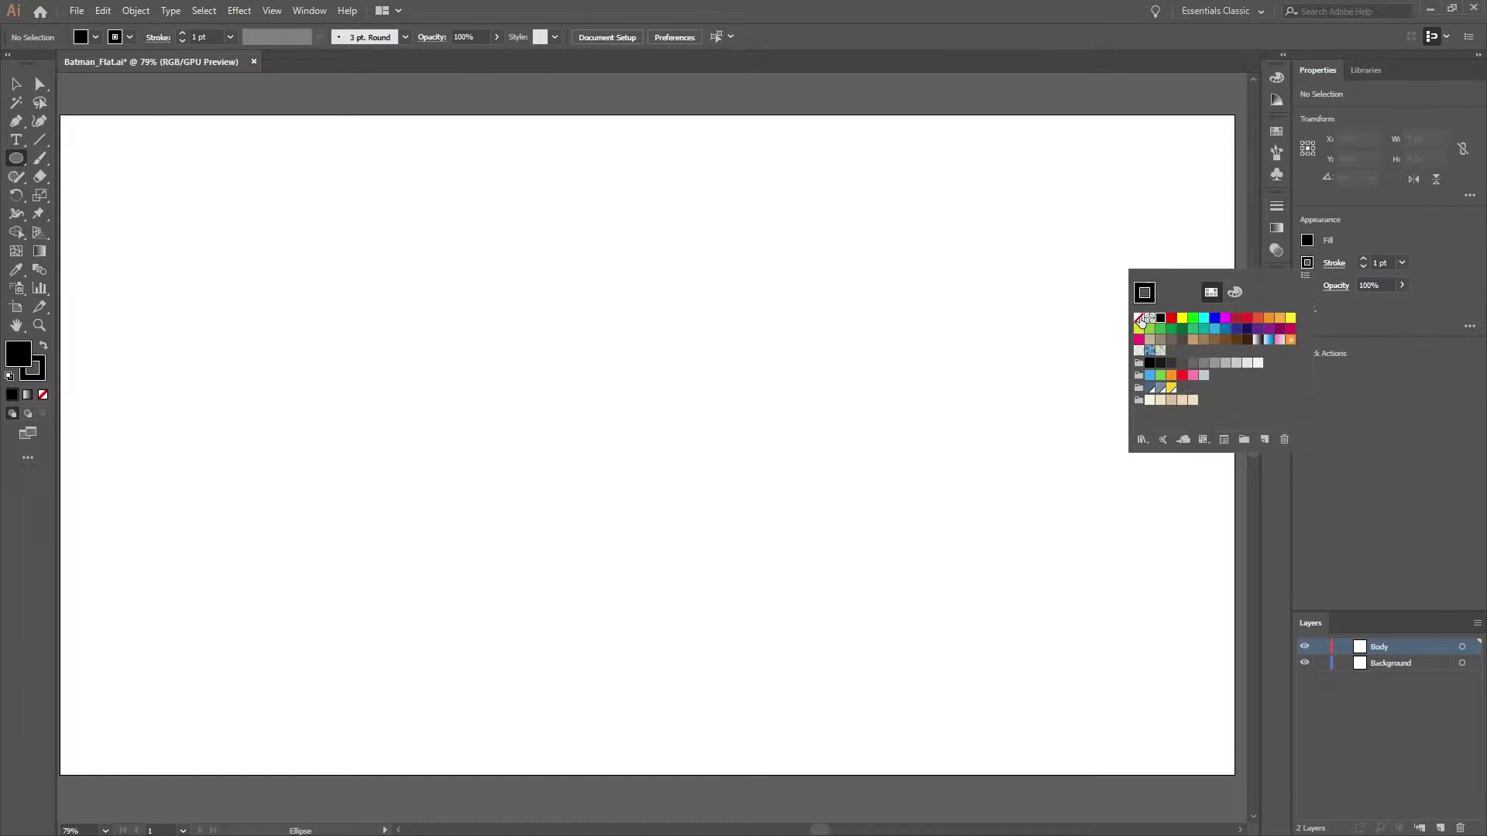
Step: Draw a dark-filled ellipse with no stroke for the body
left_click(1144, 293)
left_click(1307, 240)
left_click(1146, 370)
left_click(1276, 99)
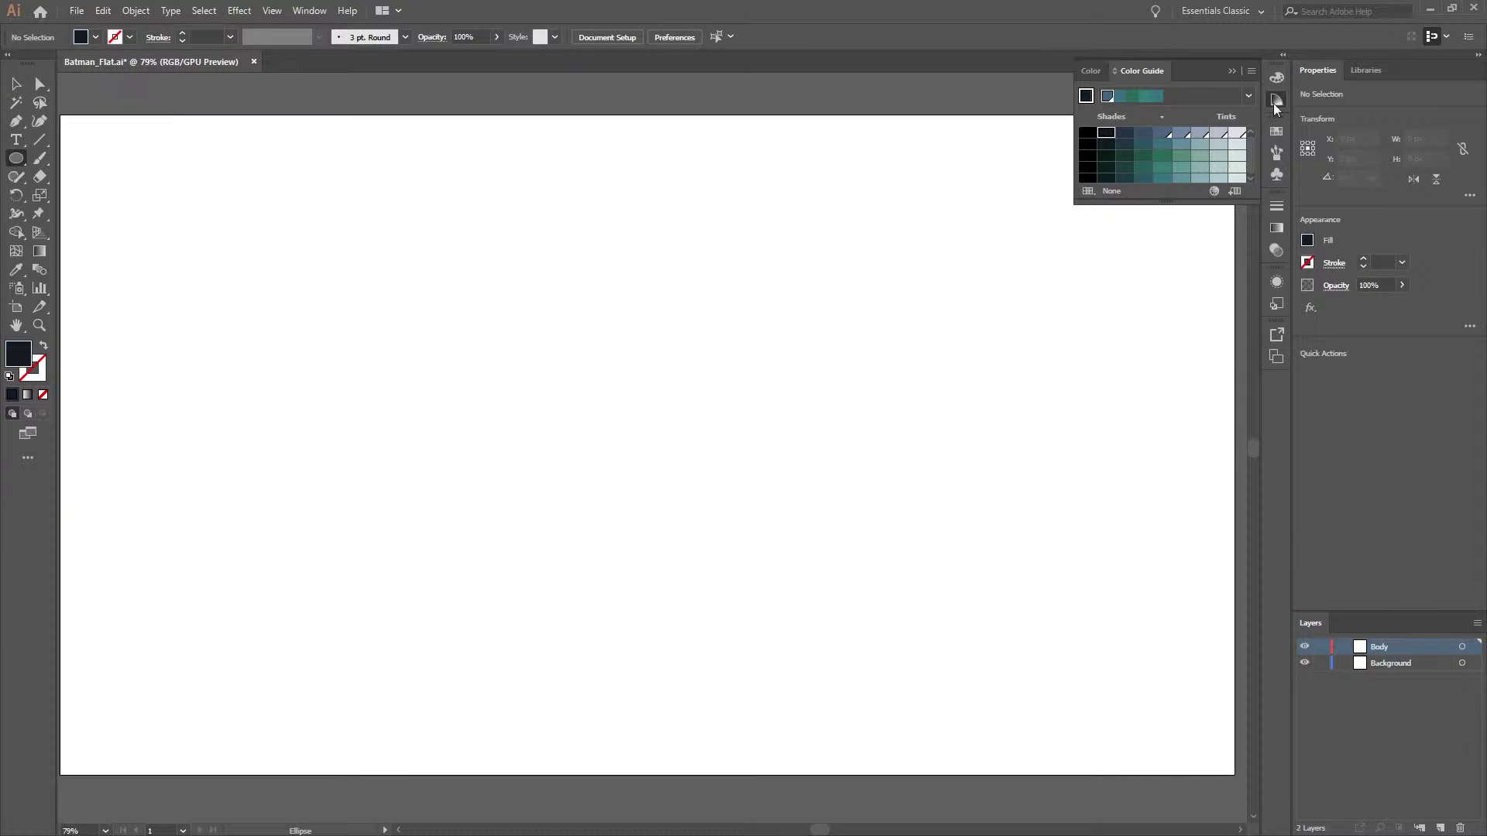
left_click_drag(570, 288, 891, 682)
Step: Resize and reposition the ellipse into a tall egg shape
key("v")
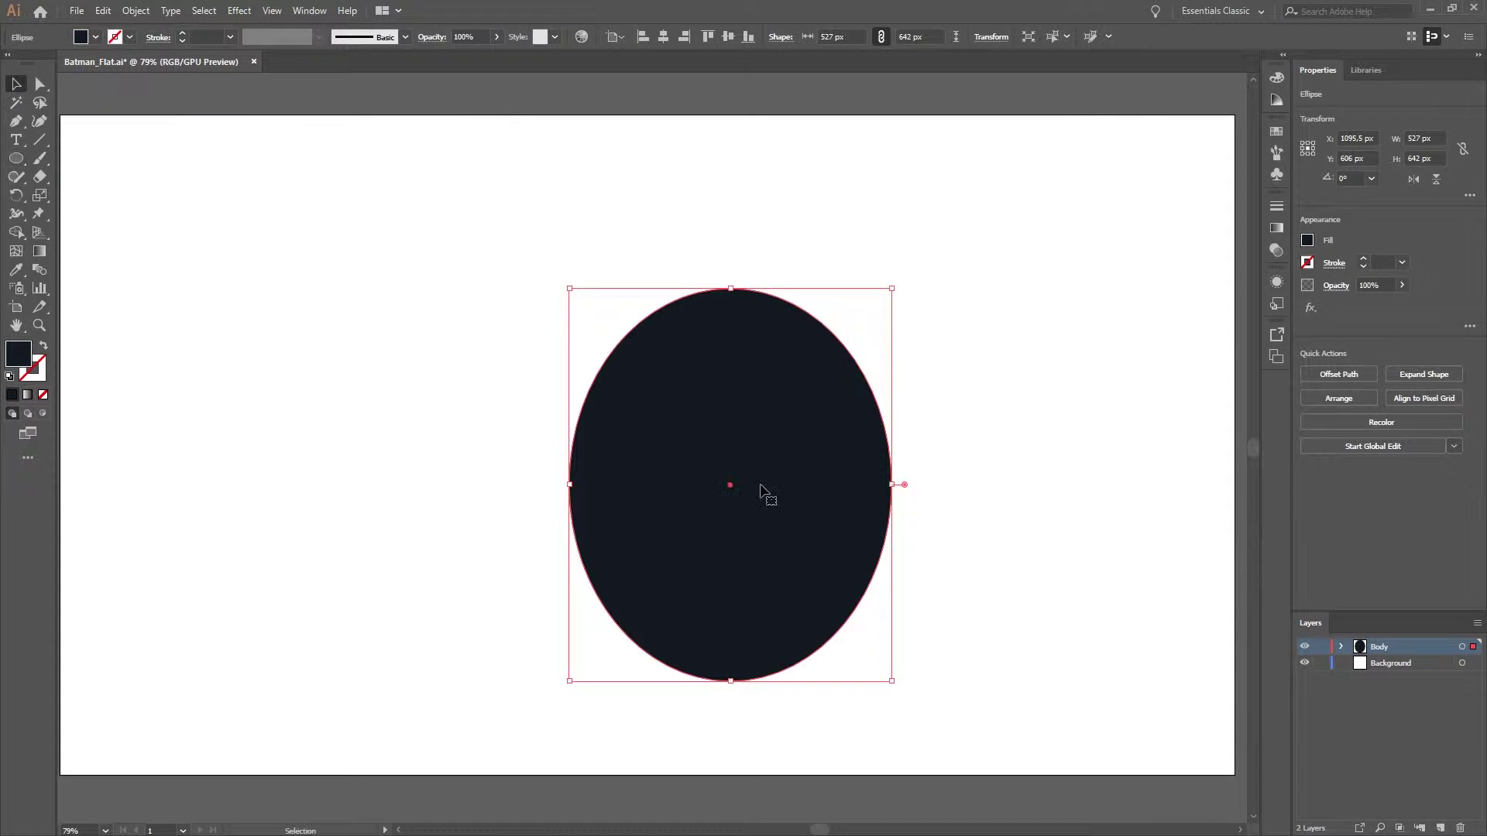
left_click_drag(767, 491, 765, 469)
left_click_drag(731, 660, 731, 620)
left_click_drag(740, 404, 740, 413)
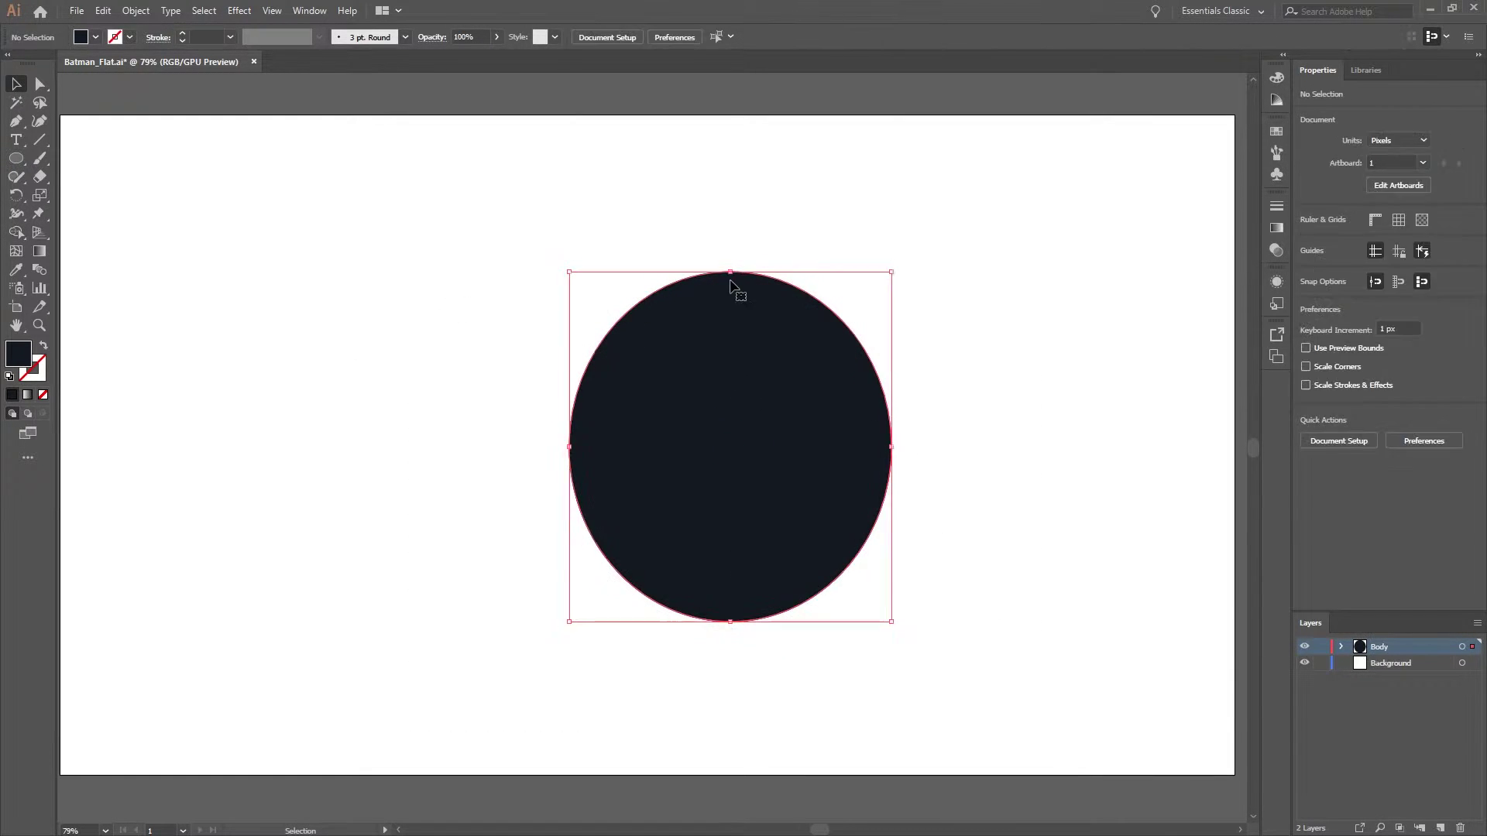
left_click_drag(730, 273, 723, 186)
key("ctrl+z")
mouse_move(332, 232)
left_mouse_down()
mouse_move(927, 451)
mouse_move(878, 447)
left_mouse_up()
left_click_drag(722, 272, 723, 233)
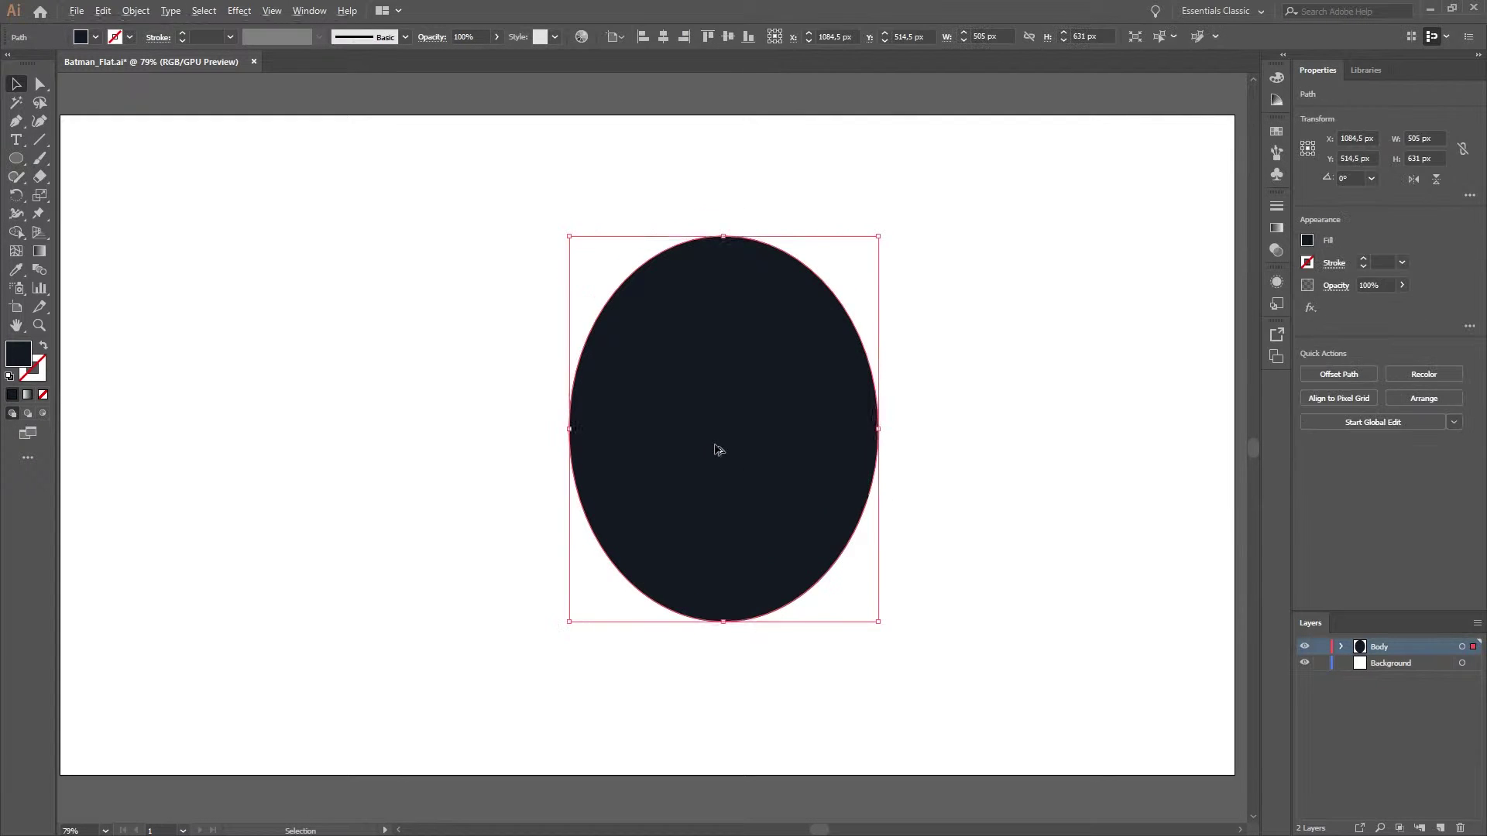
mouse_move(722, 620)
left_mouse_down()
mouse_move(718, 504)
mouse_move(723, 555)
left_mouse_up()
left_click_drag(726, 341, 728, 365)
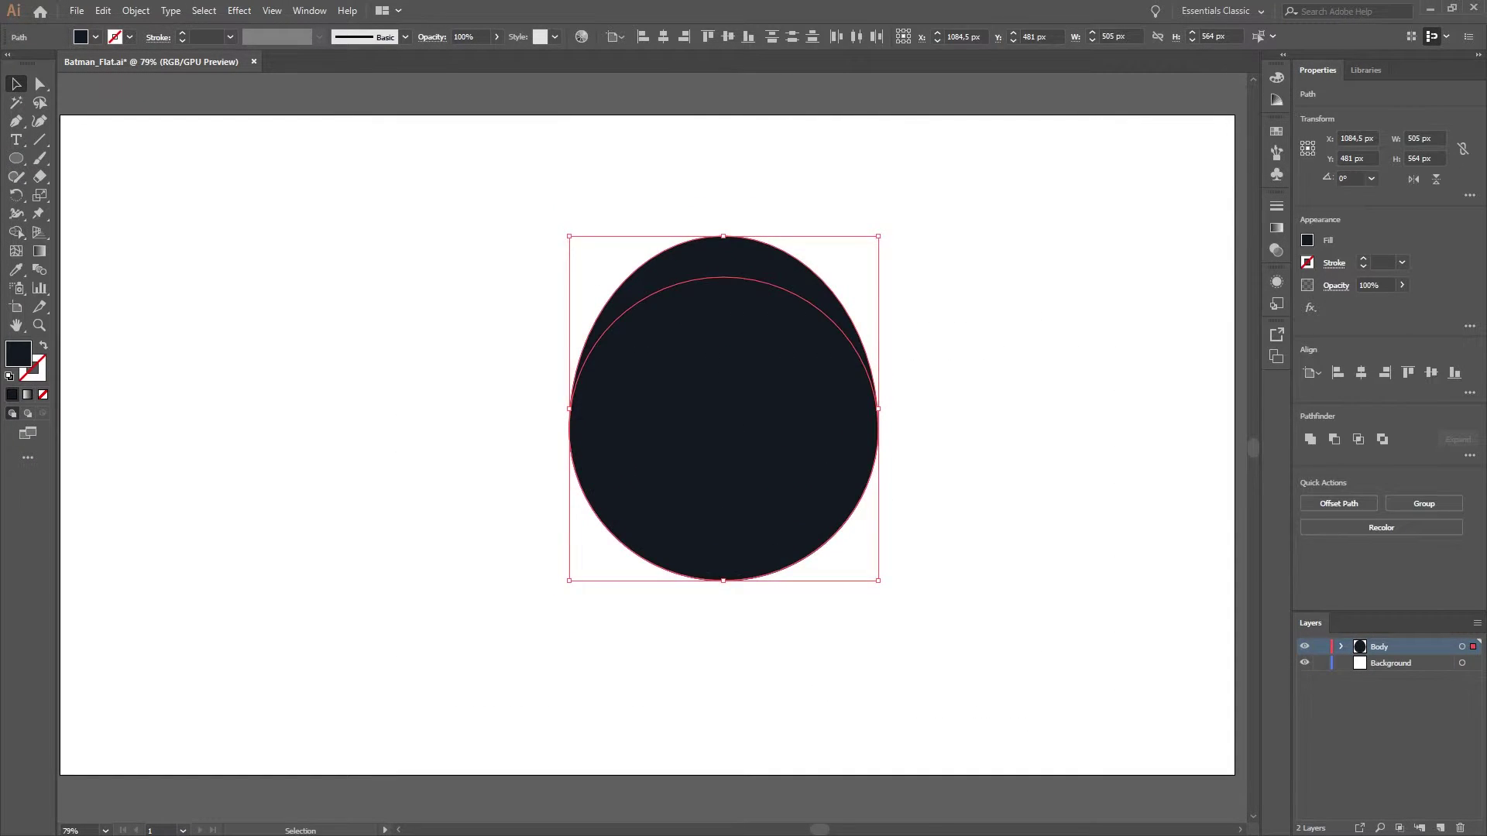
Step: Cover the egg's lower half with a blue-grey rectangle and overlap the cream circles
key("ctrl+shift+a")
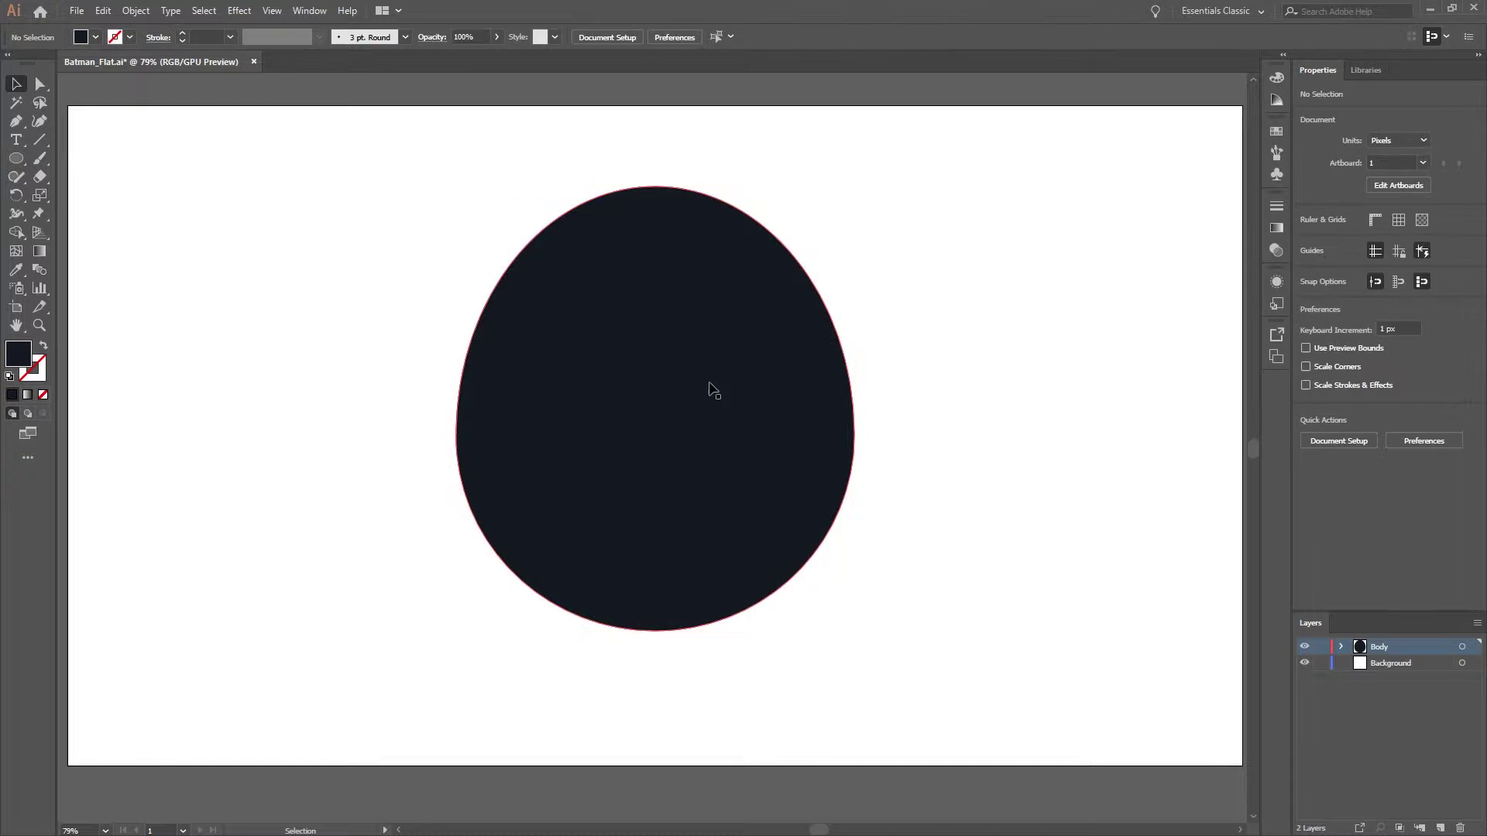
key("m")
left_click(1308, 241)
left_click(1143, 272)
left_click(1277, 100)
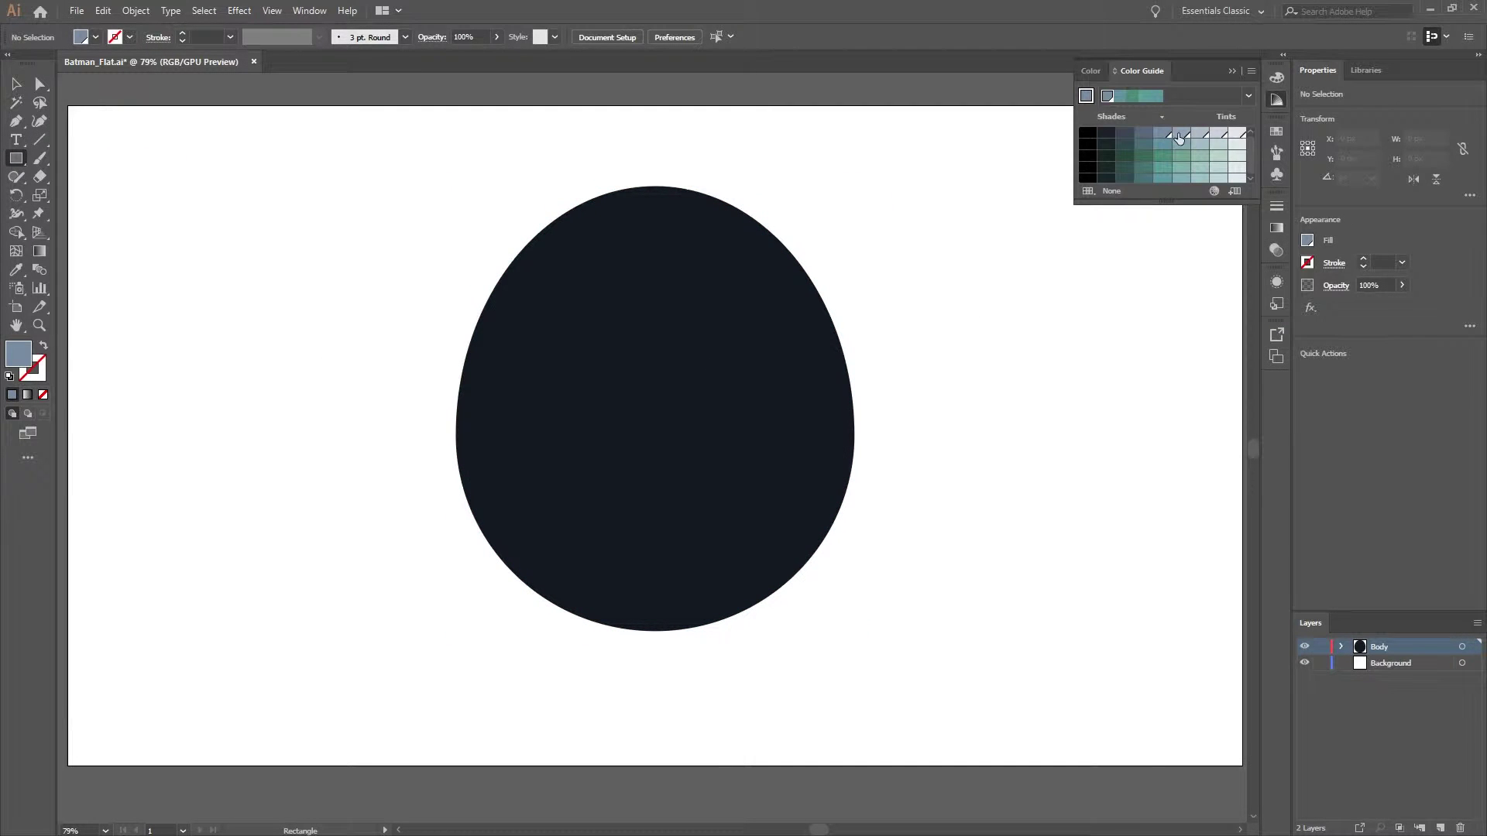
left_click_drag(917, 626, 800, 604)
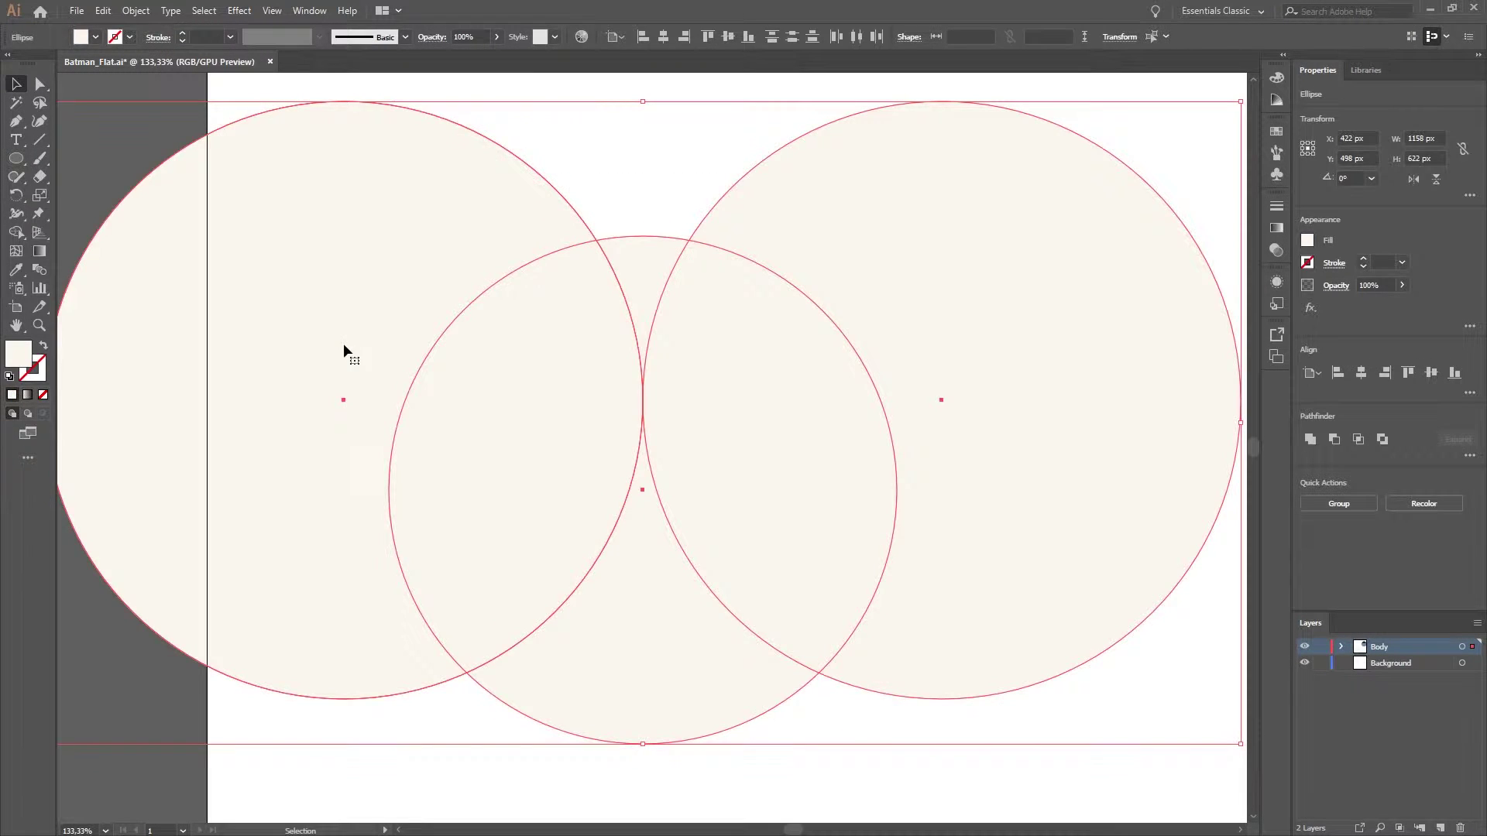
mouse_move(342, 342)
left_mouse_down()
mouse_move(474, 236)
mouse_move(917, 310)
left_mouse_up()
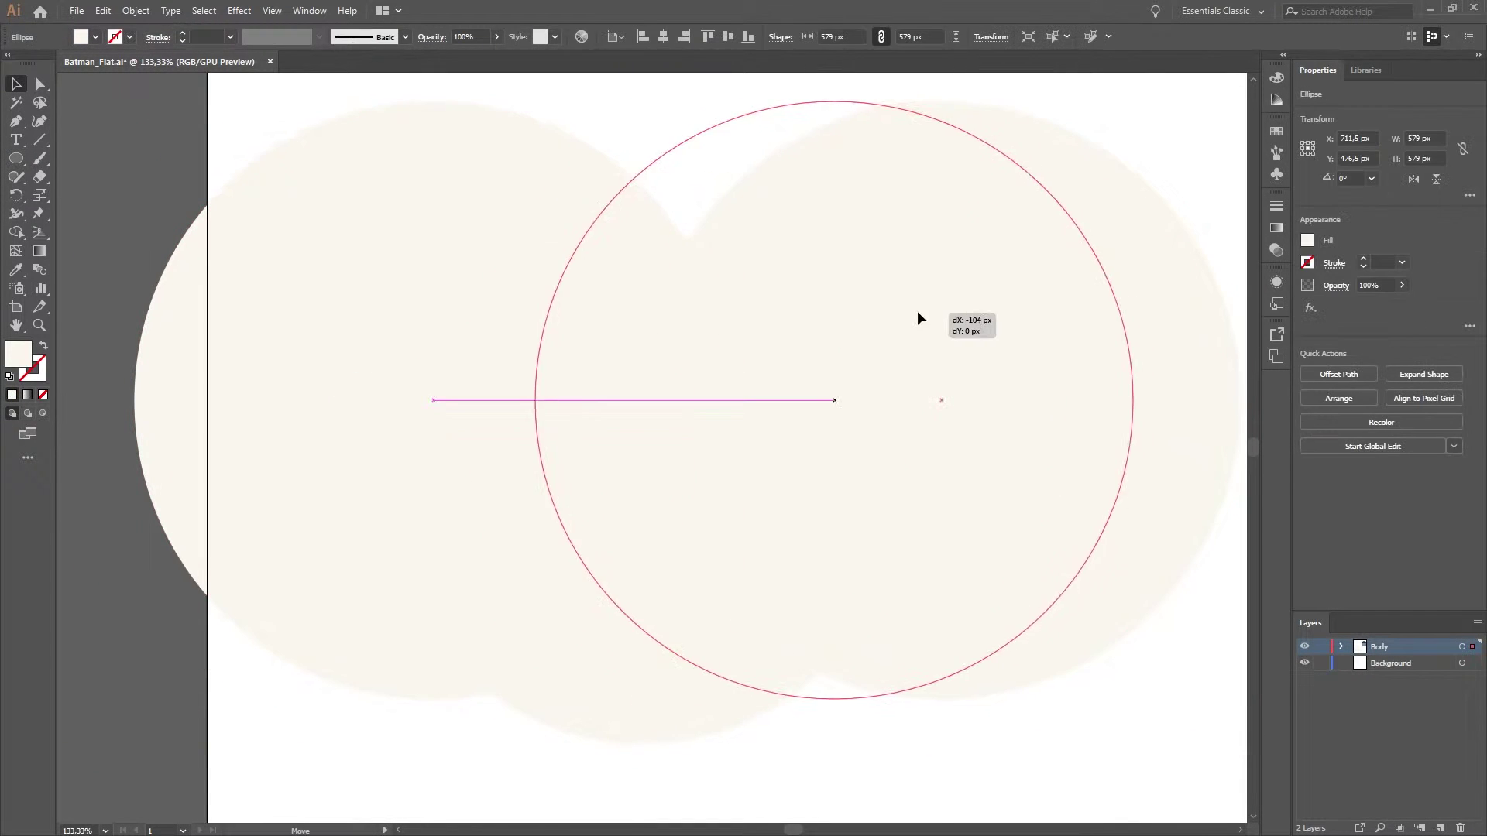
Step: Place the cream lens shape on the egg and clip the blue-grey body to the egg outline
left_click_drag(1239, 743, 302, 385)
left_click_drag(643, 149, 699, 155)
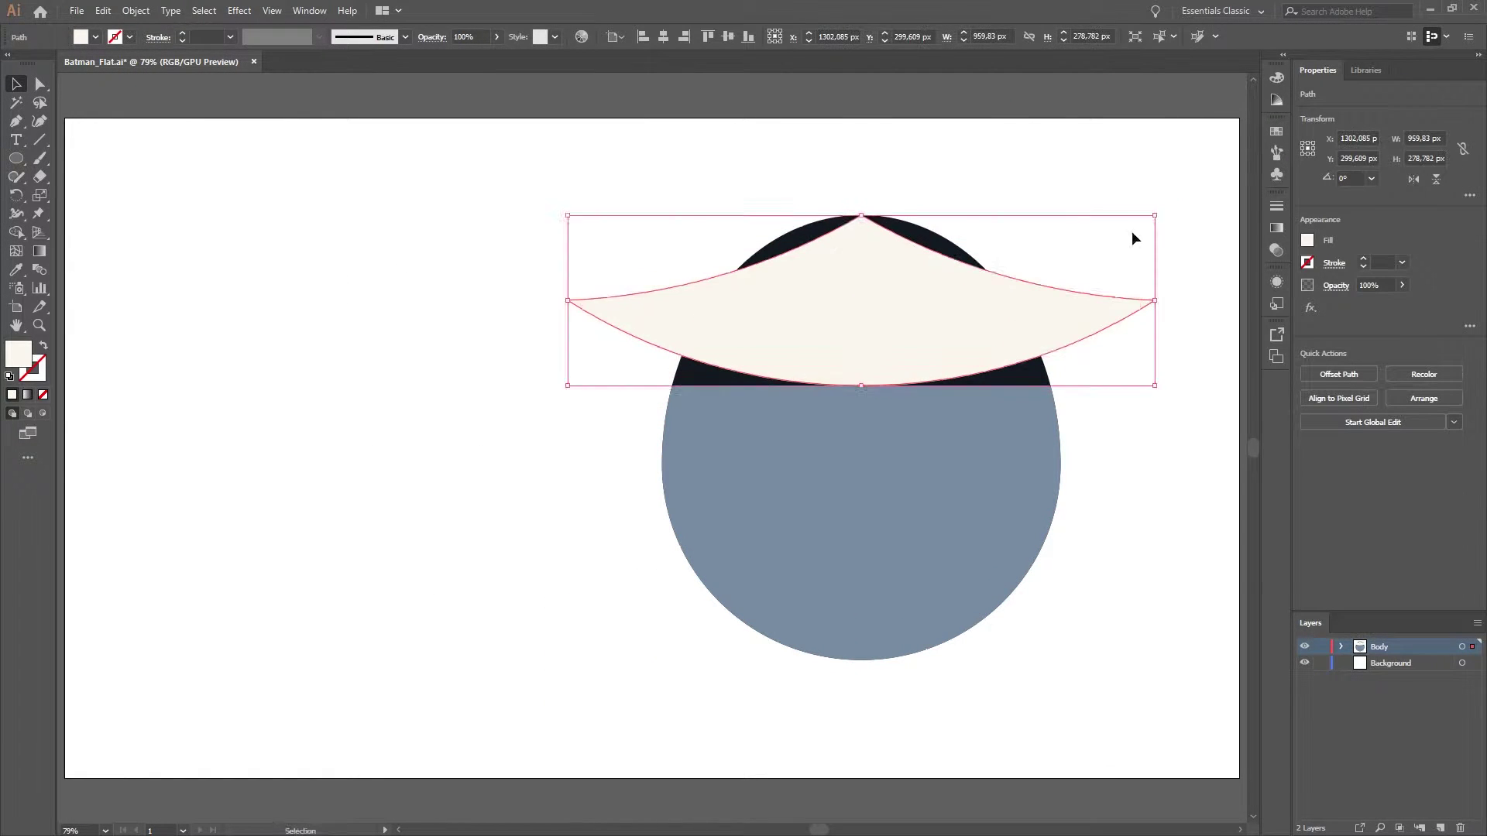
mouse_move(1169, 217)
left_mouse_down()
mouse_move(1010, 272)
mouse_move(1009, 302)
left_mouse_up()
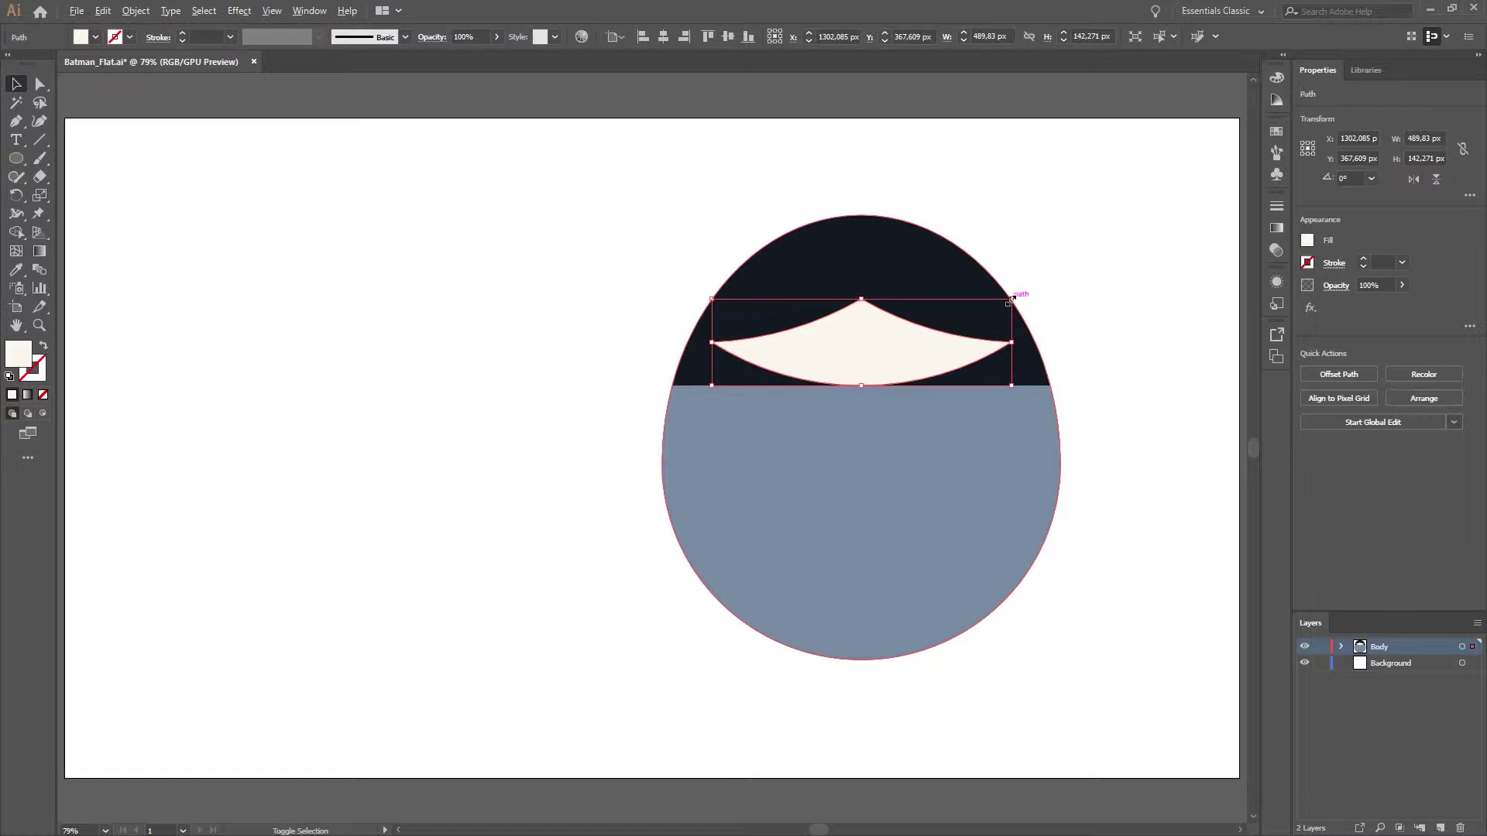
left_click(1015, 304)
scroll(1015, 303, "up", 2)
left_click_drag(1015, 418, 1040, 453)
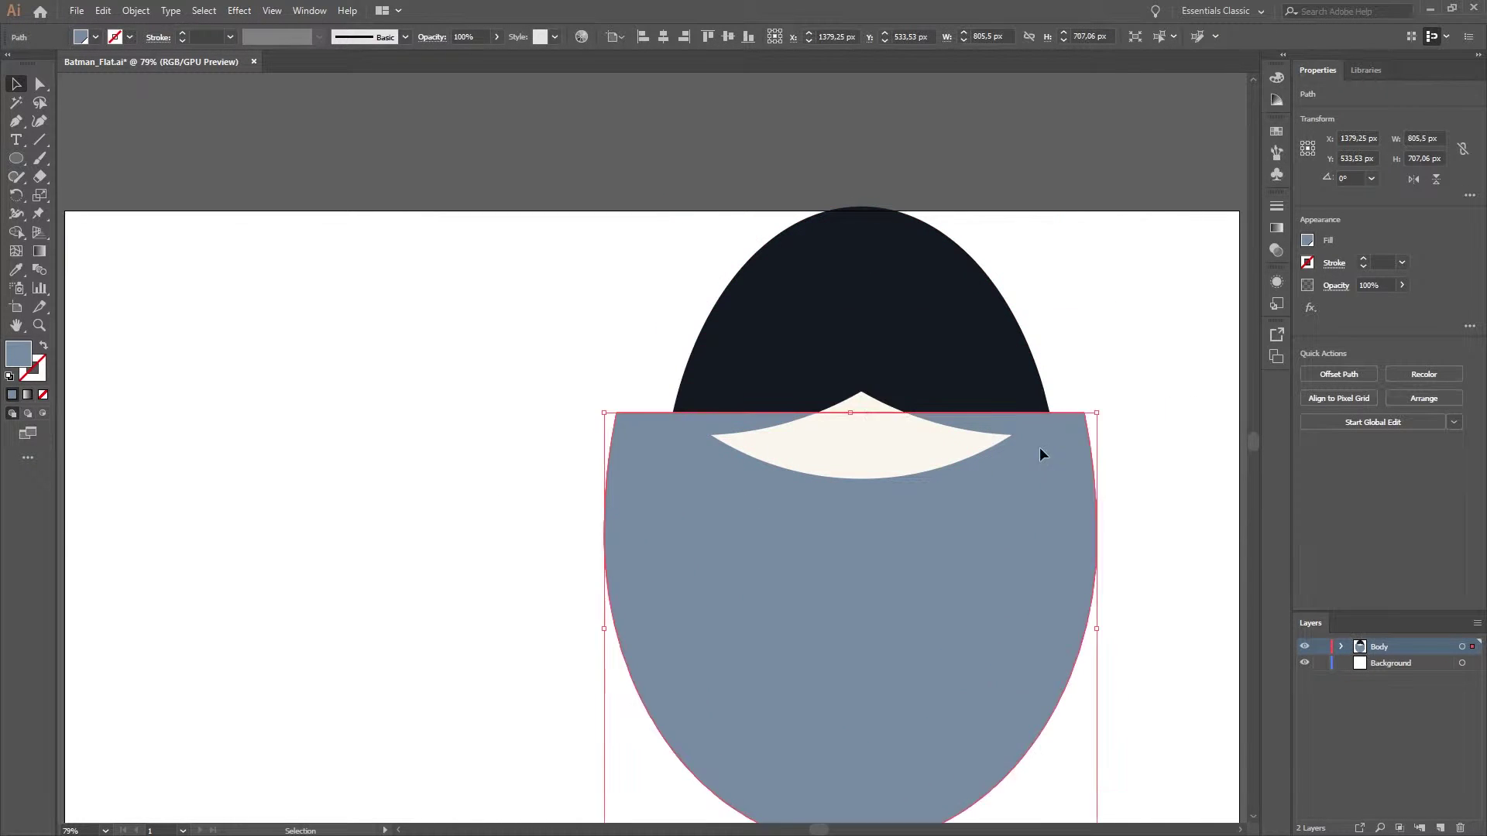
key("ctrl+7")
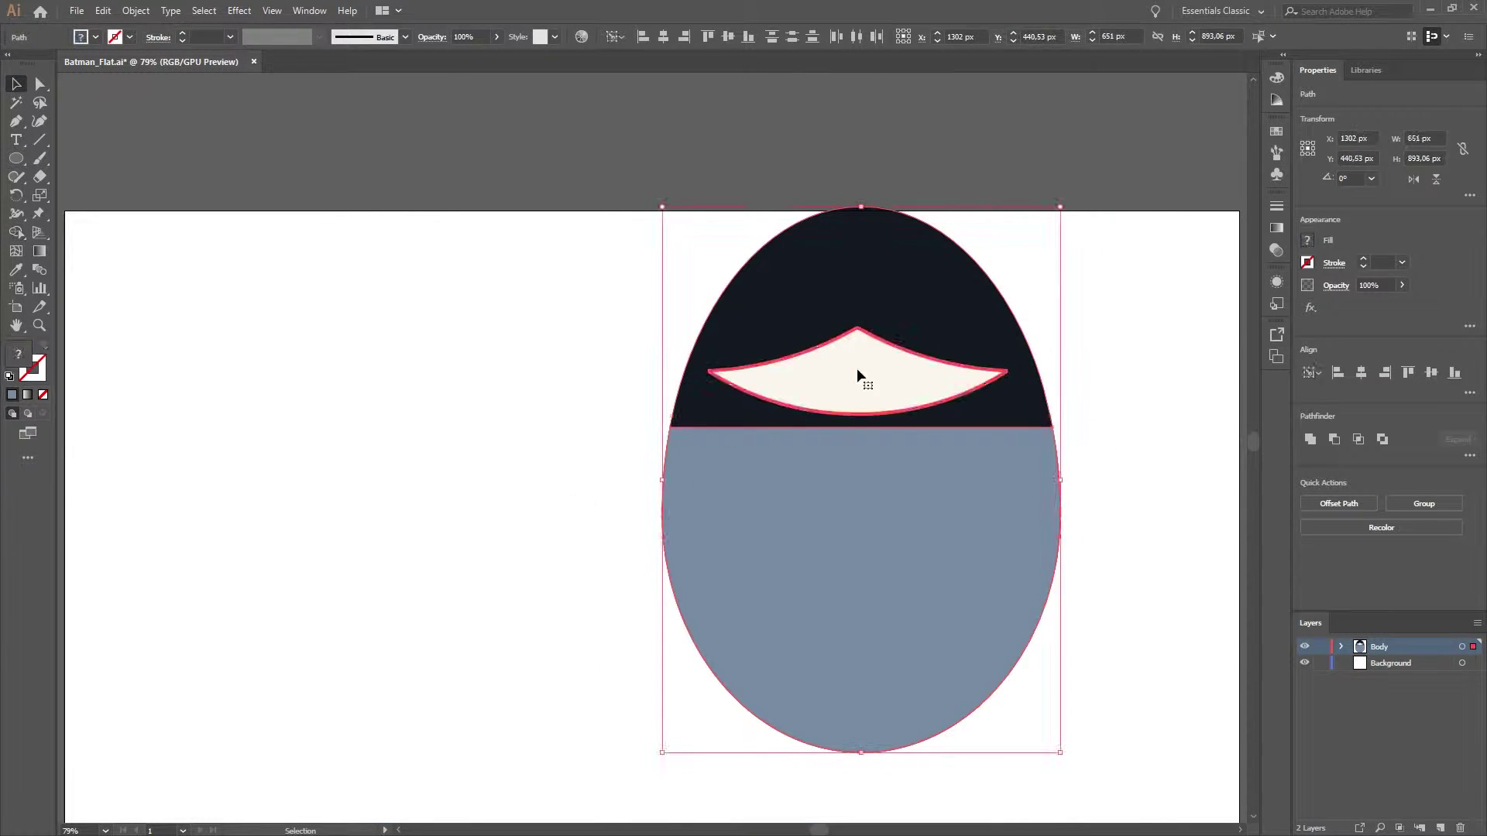
Step: Resize, squash and reposition the cream lens into a band across the face
left_click(857, 377)
mouse_move(857, 329)
left_mouse_down()
mouse_move(877, 314)
mouse_move(862, 345)
left_mouse_up()
left_click(866, 511)
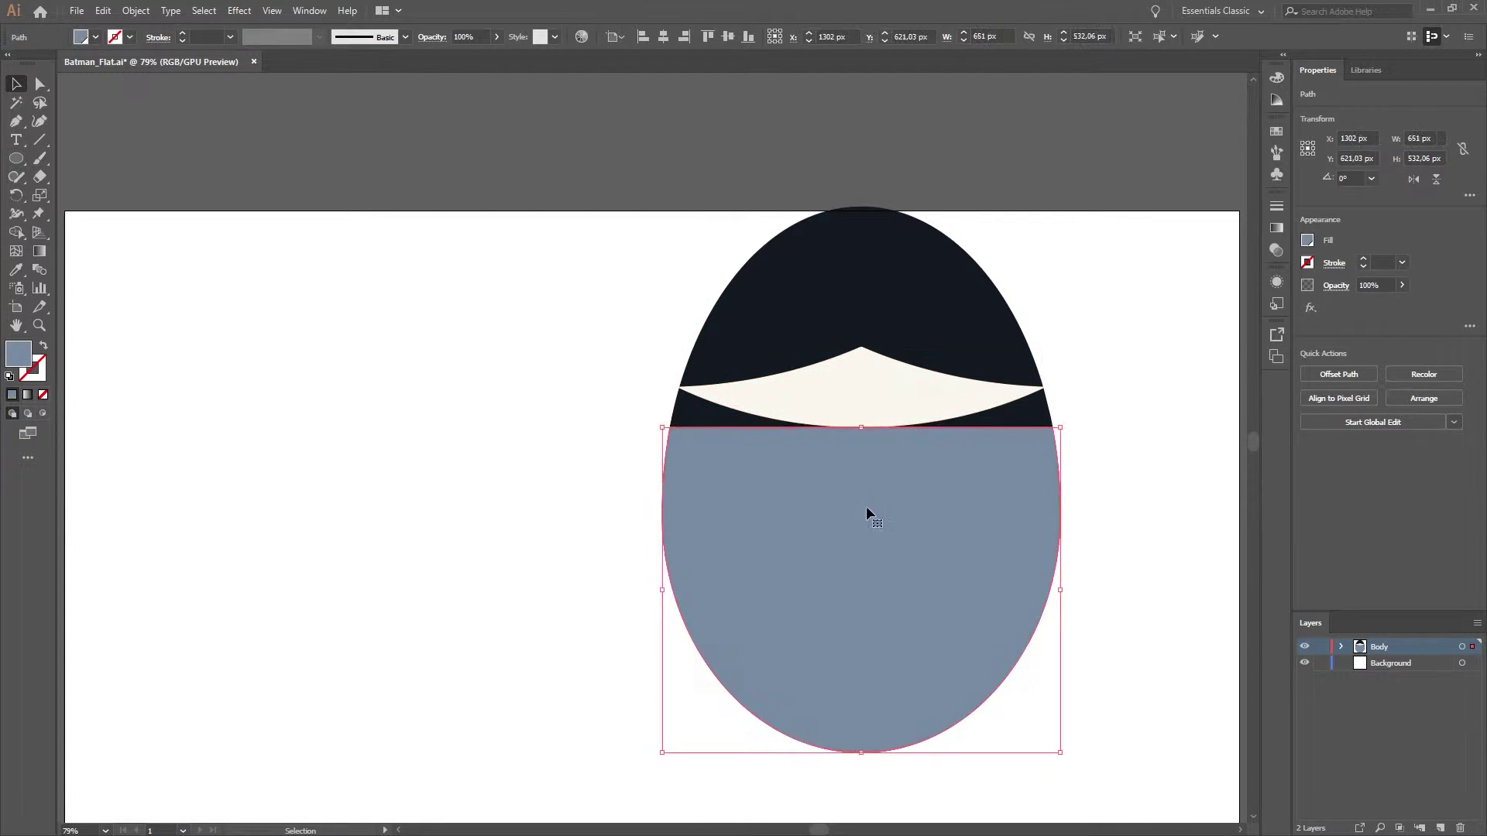
left_click_drag(866, 512, 866, 538)
left_click_drag(1047, 386, 1047, 413)
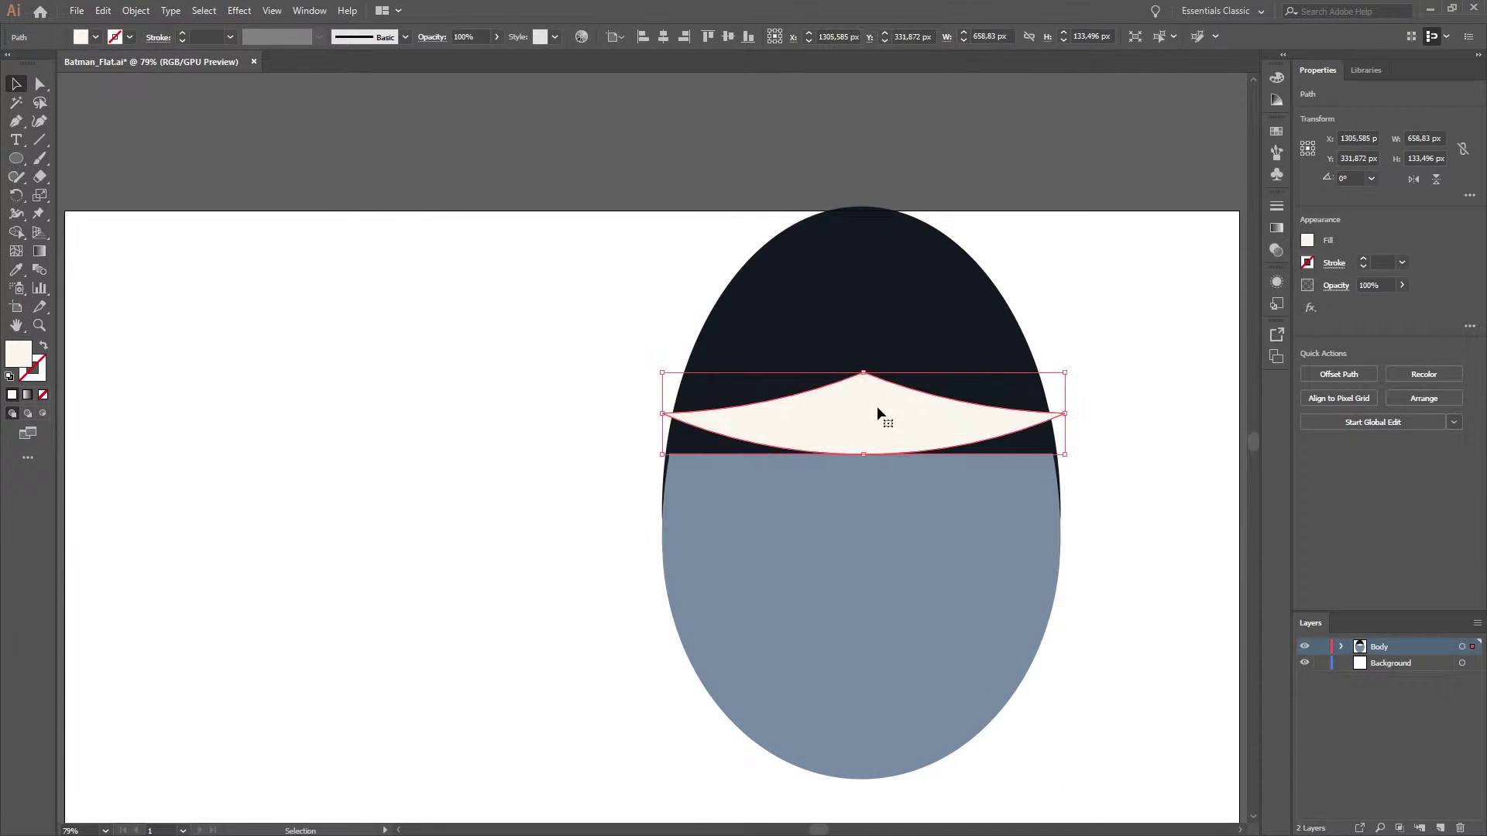
left_click_drag(870, 424, 876, 416)
Step: Lighten the lower body fill to a pale blue-grey
left_click(890, 465)
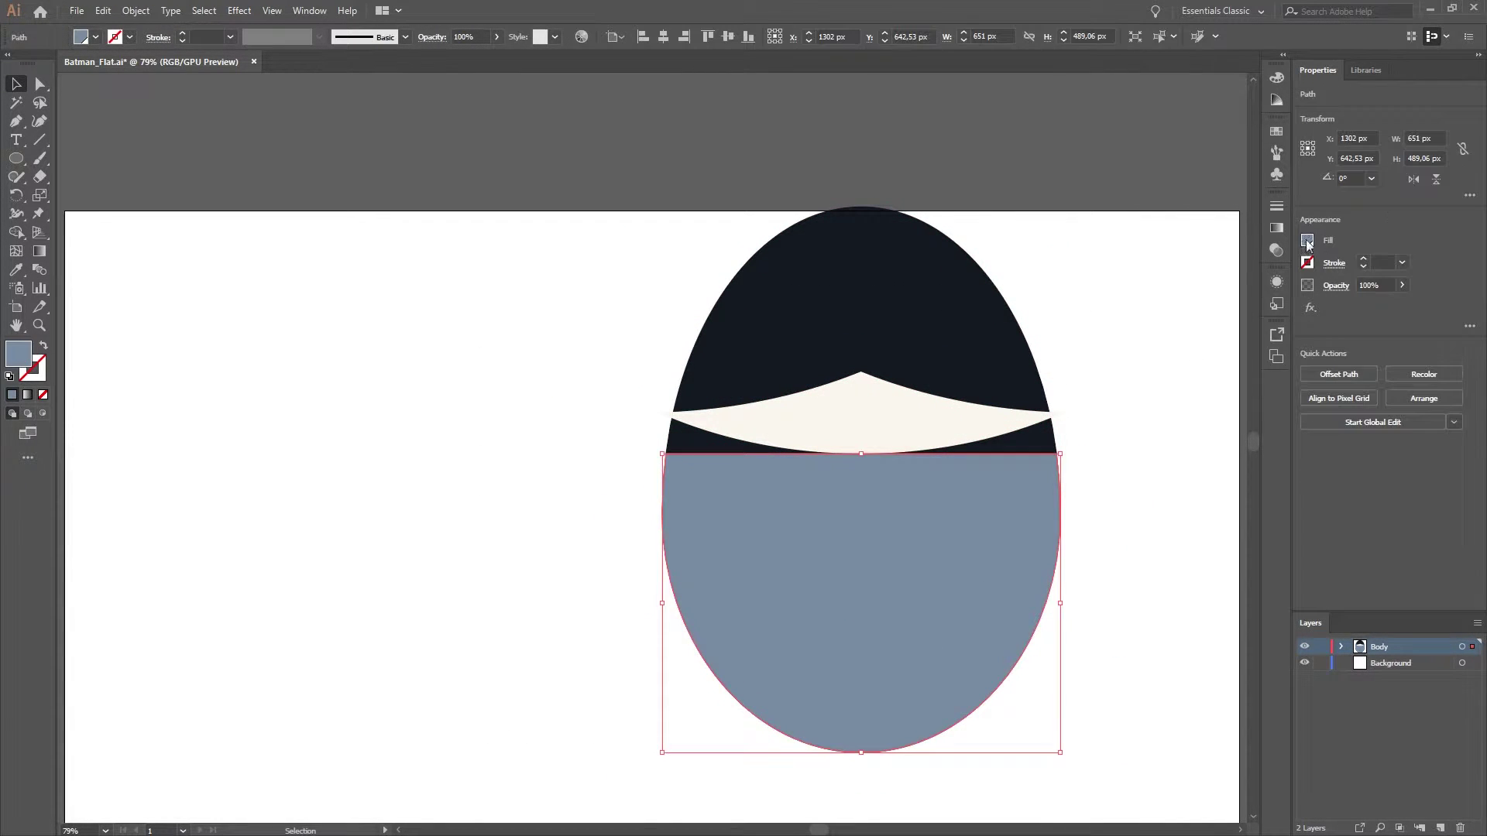
left_click(1307, 240)
left_click(1208, 155)
left_click(1154, 352)
Step: Merge the egg shapes with Shape Builder and pencil a curved mouth line on the mask
key("ctrl+a")
key("shift+m")
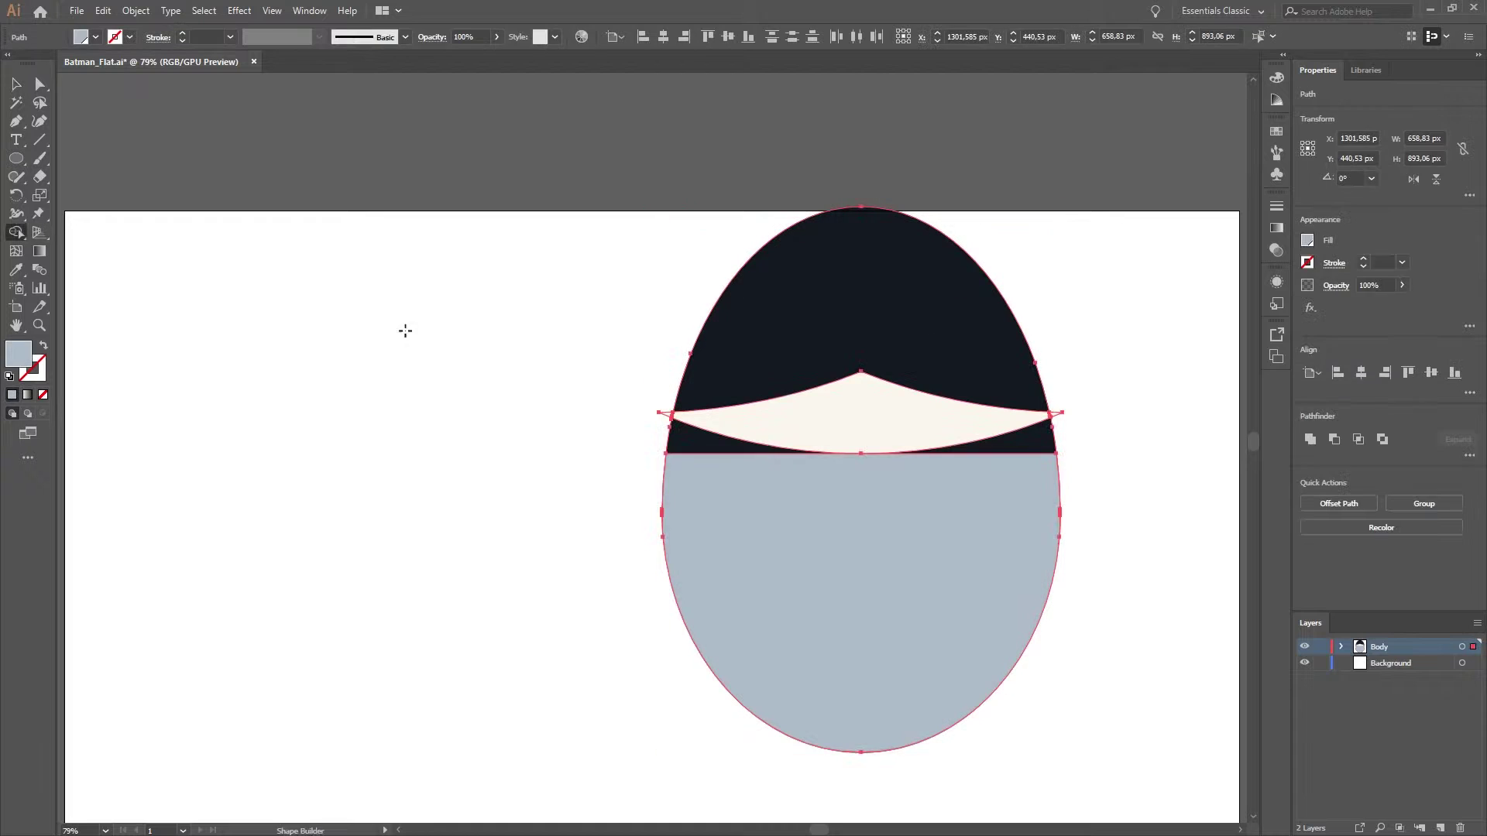
key("ctrl+shift+a")
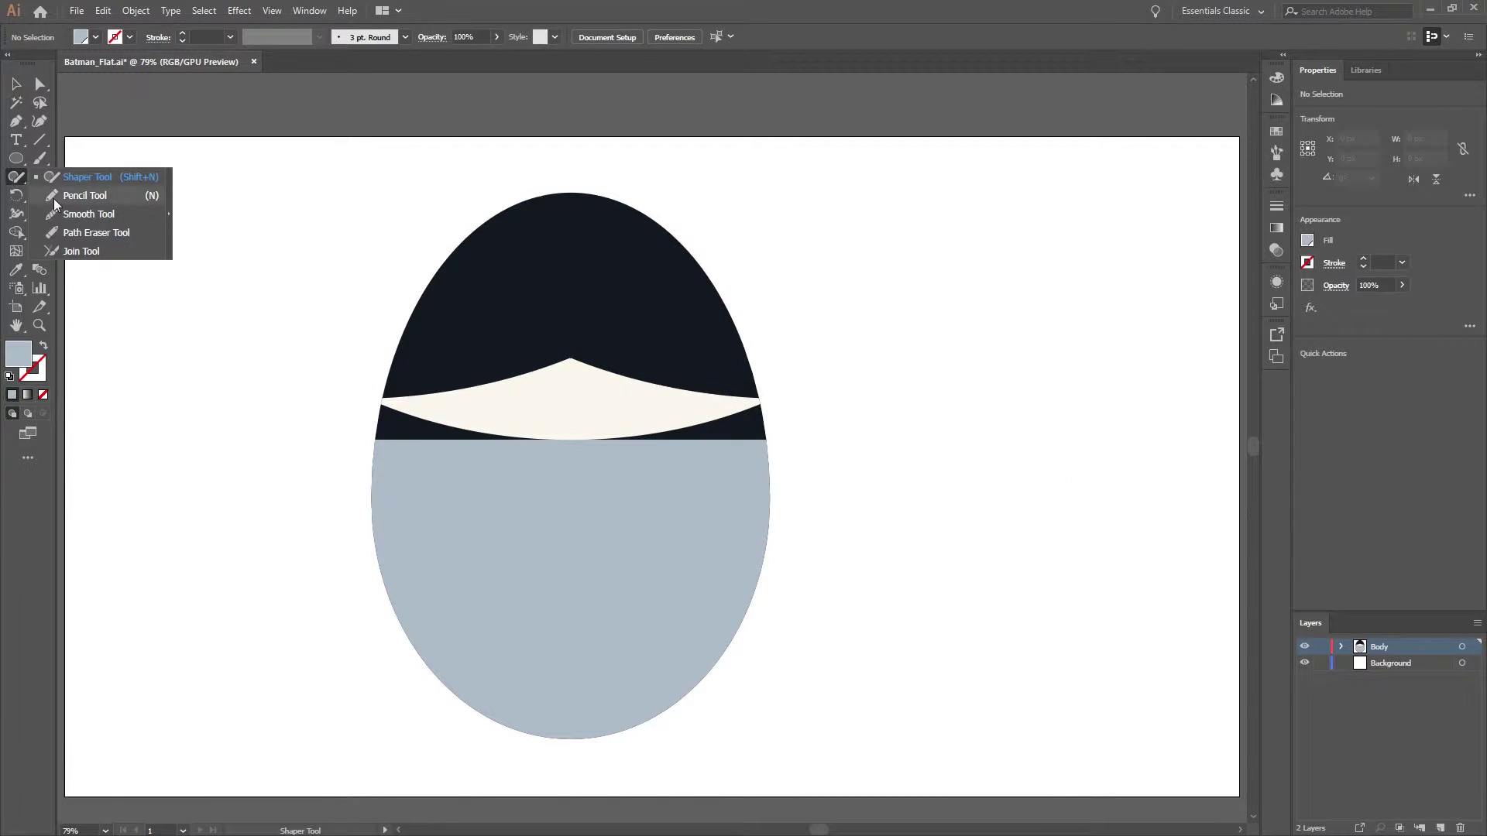
left_click_drag(16, 177, 78, 190)
left_click_drag(494, 409, 614, 385)
Step: Give the mouth line a black 12 pt stroke with a tapered width profile
left_click(1363, 258)
left_click(1334, 263)
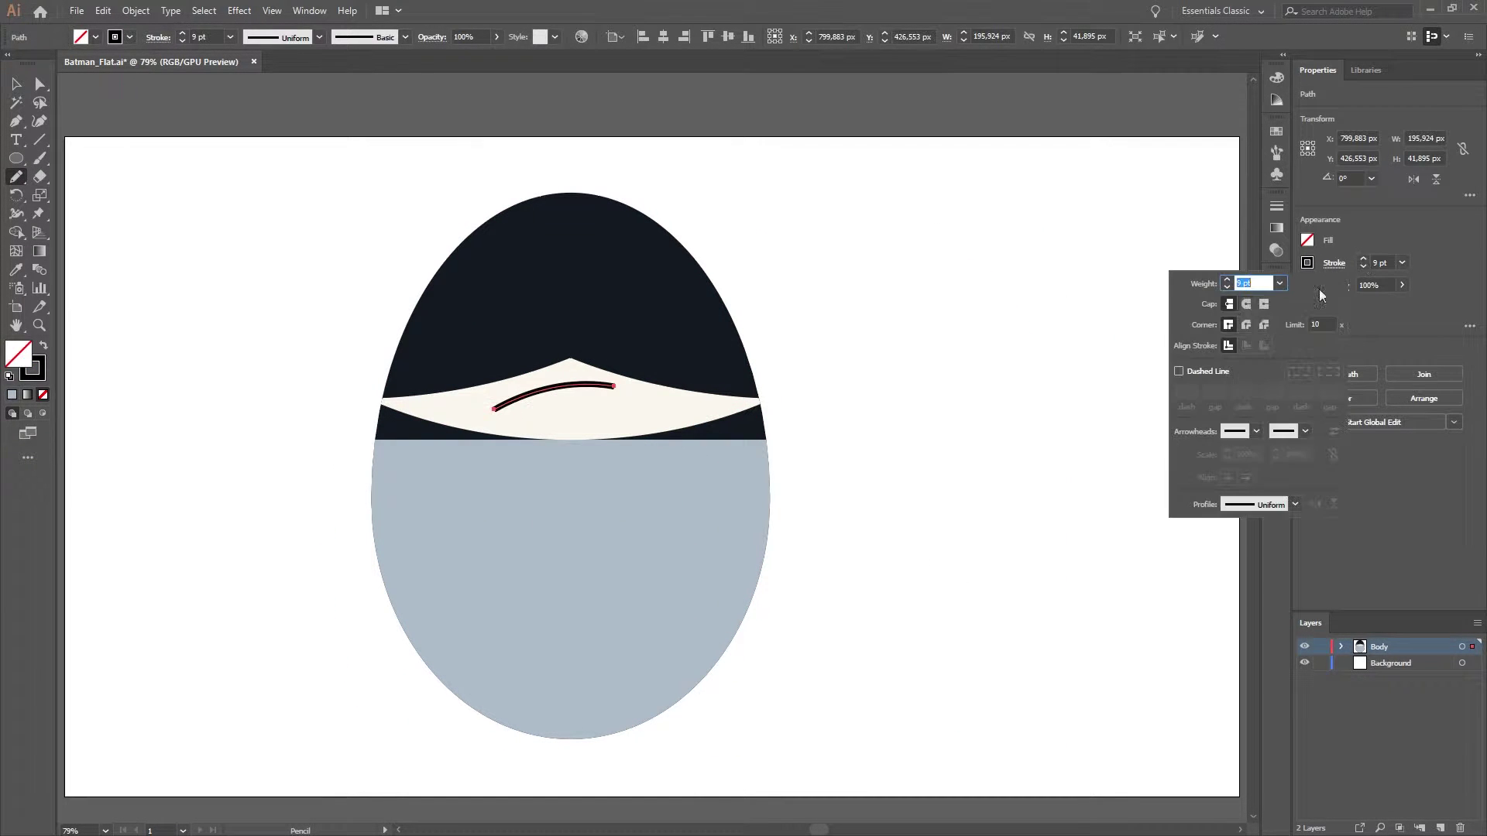
left_click(1295, 504)
left_click(1244, 538)
left_click(1363, 259)
left_click(1409, 354)
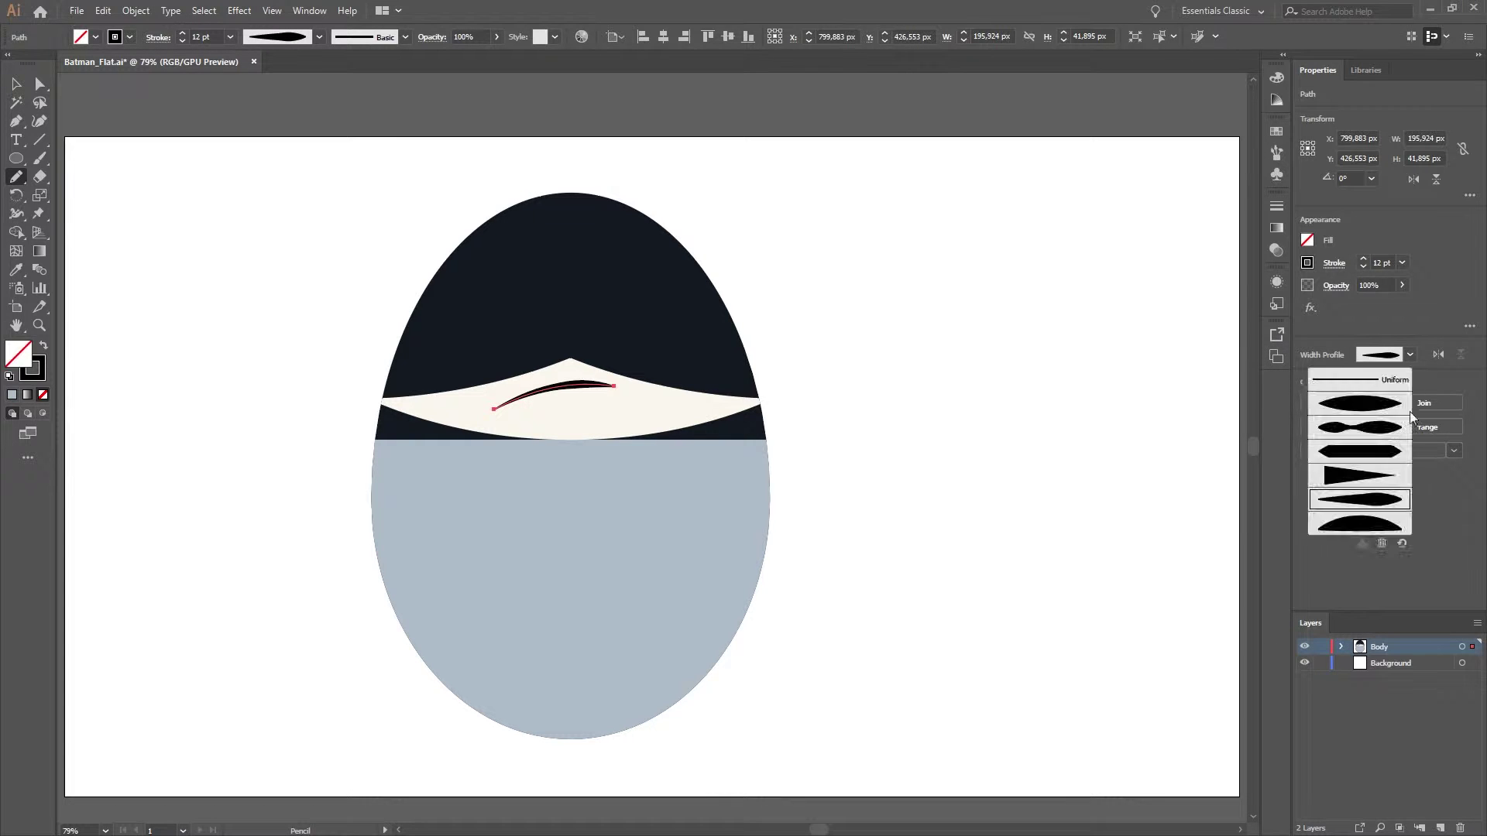
left_click(1379, 515)
left_click(1409, 354)
left_click(1379, 425)
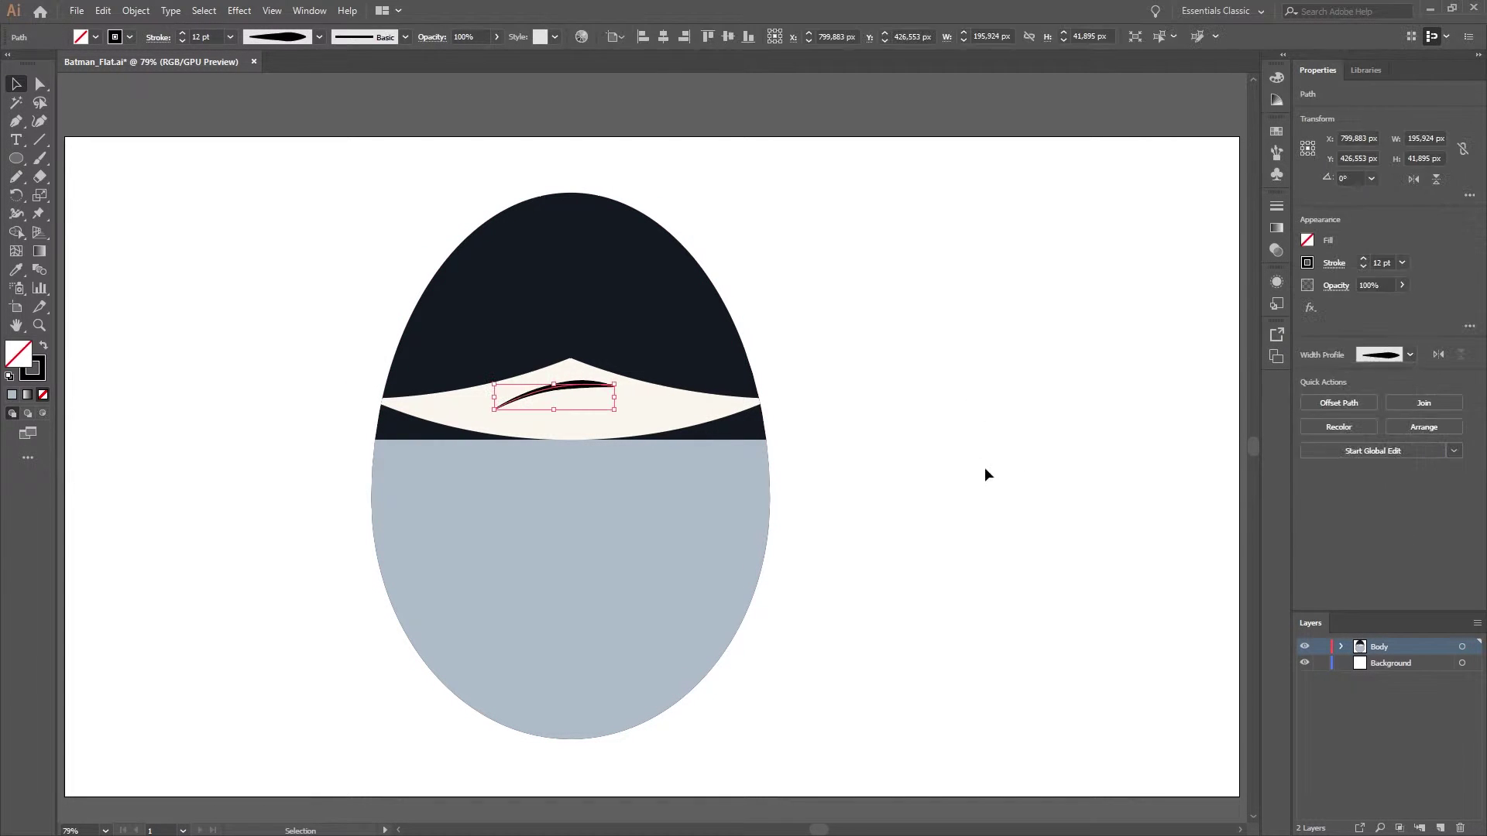
key("v")
key("ctrl+shift+a")
Step: Draw a light-grey ellipse right of the egg and rotate it slightly
key("l")
left_click_drag(909, 268, 1074, 516)
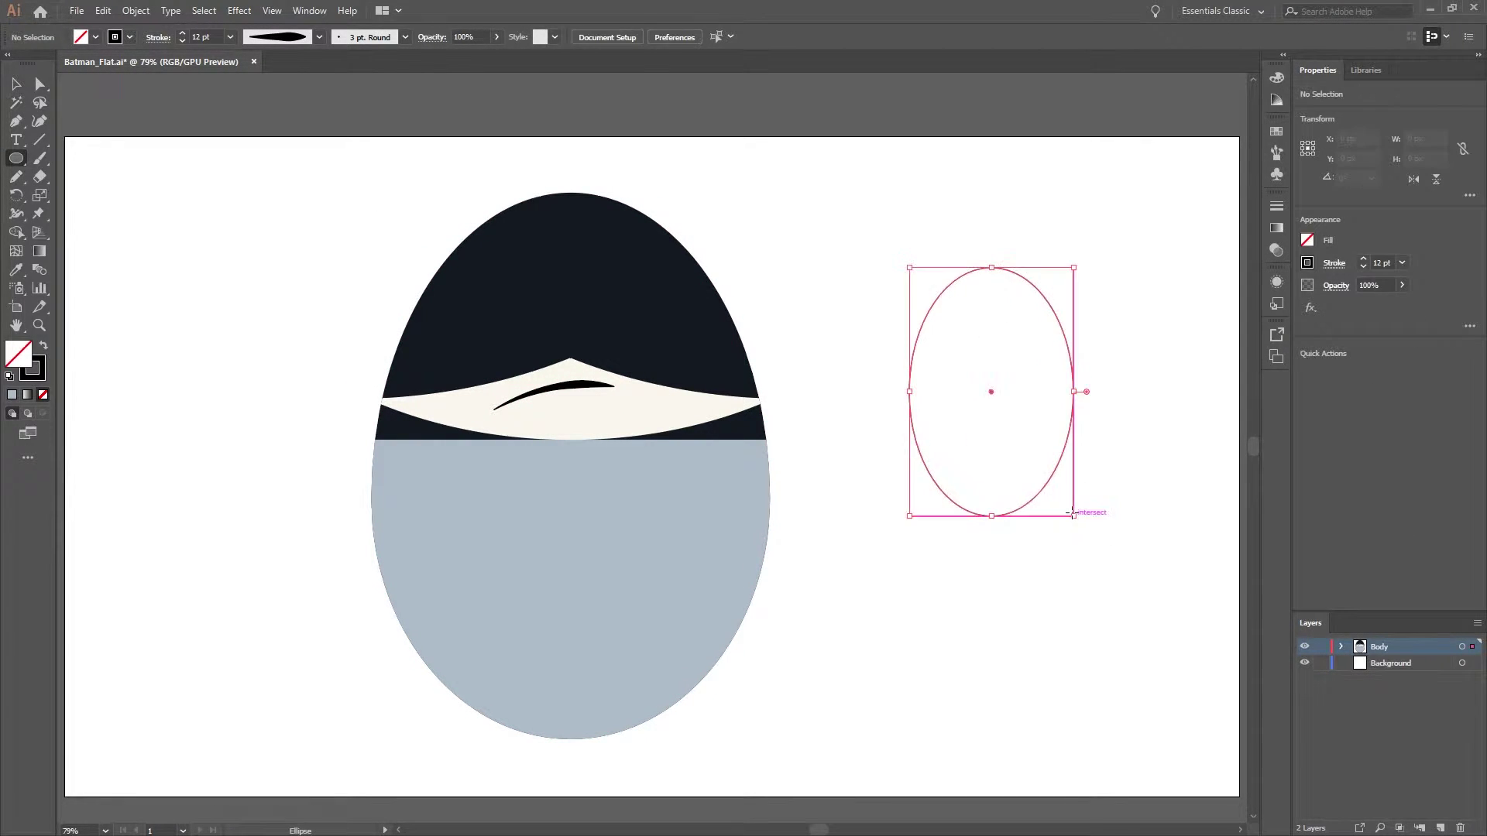
left_click(1308, 240)
left_click(1204, 352)
key("v")
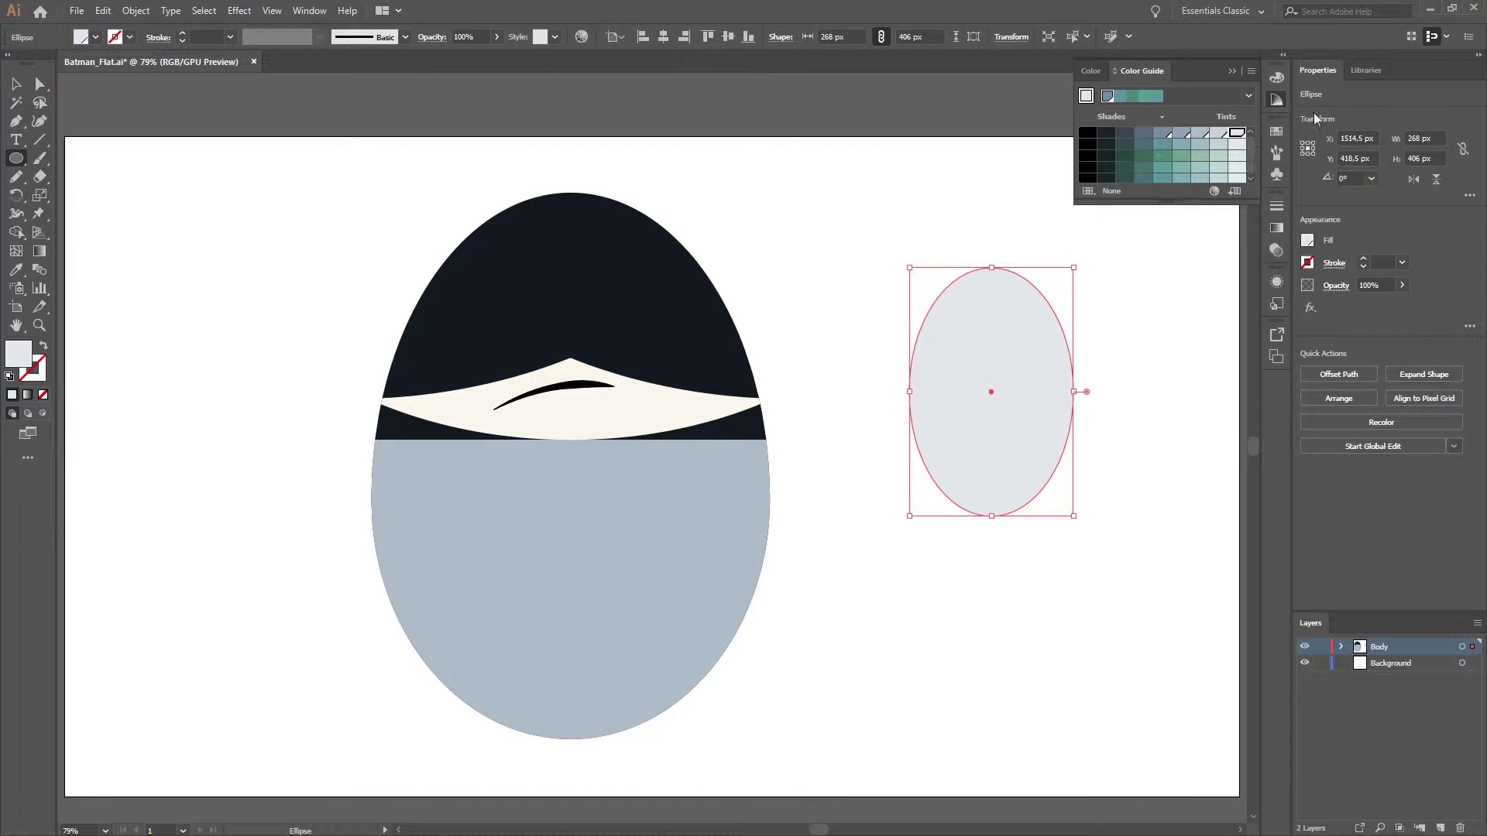
left_click_drag(1079, 262, 1117, 299)
Step: Trim a flattened ellipse copy and a 347° rotated rectangle into a slanted eye shape
scroll(1019, 387, "up", 2)
left_click_drag(1024, 593, 1119, 527)
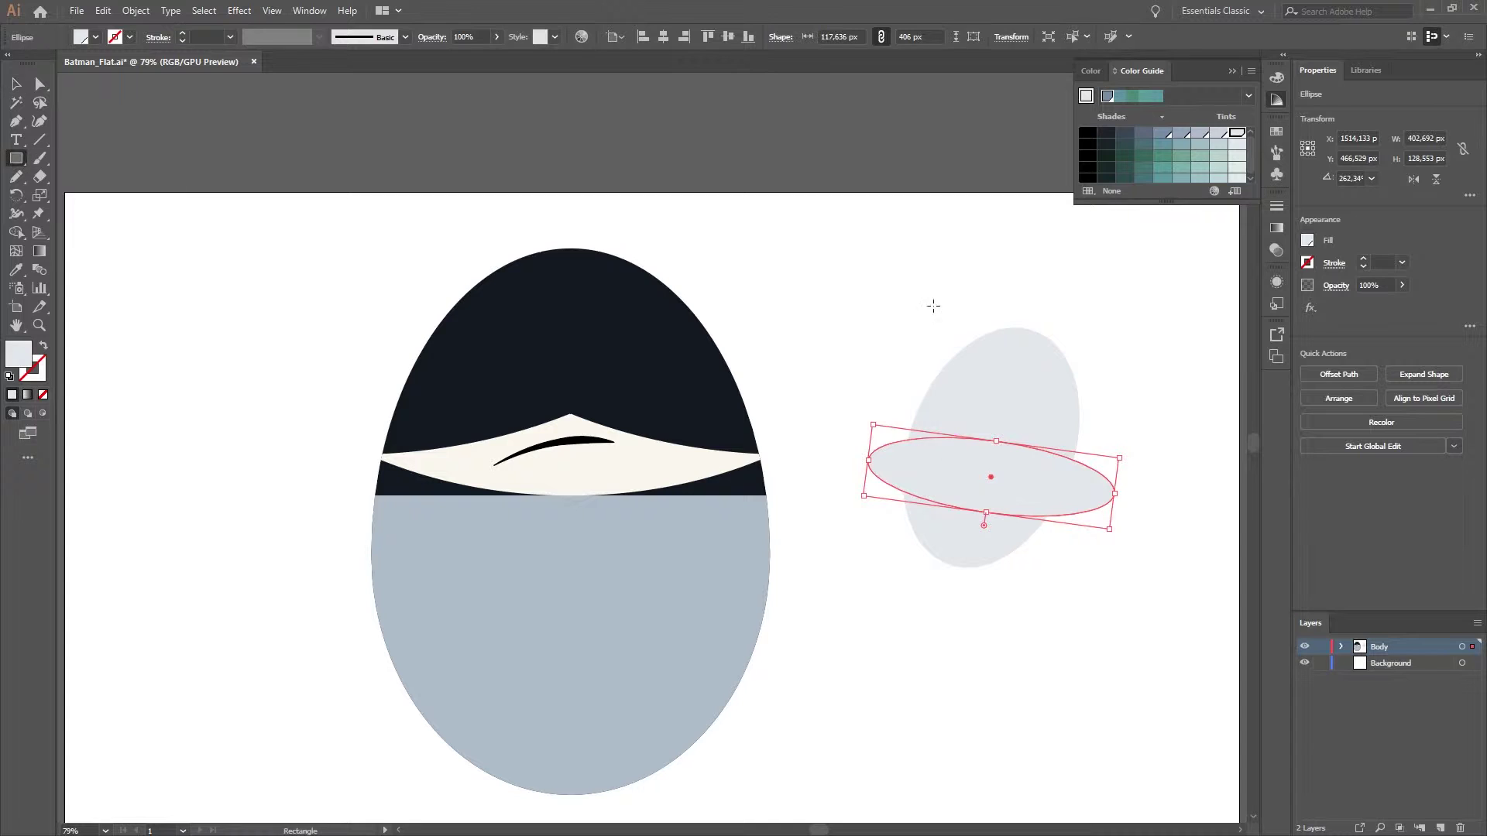
left_click_drag(888, 282, 1117, 377)
left_click_drag(1129, 289, 1148, 306)
left_click_drag(1054, 332, 1146, 319)
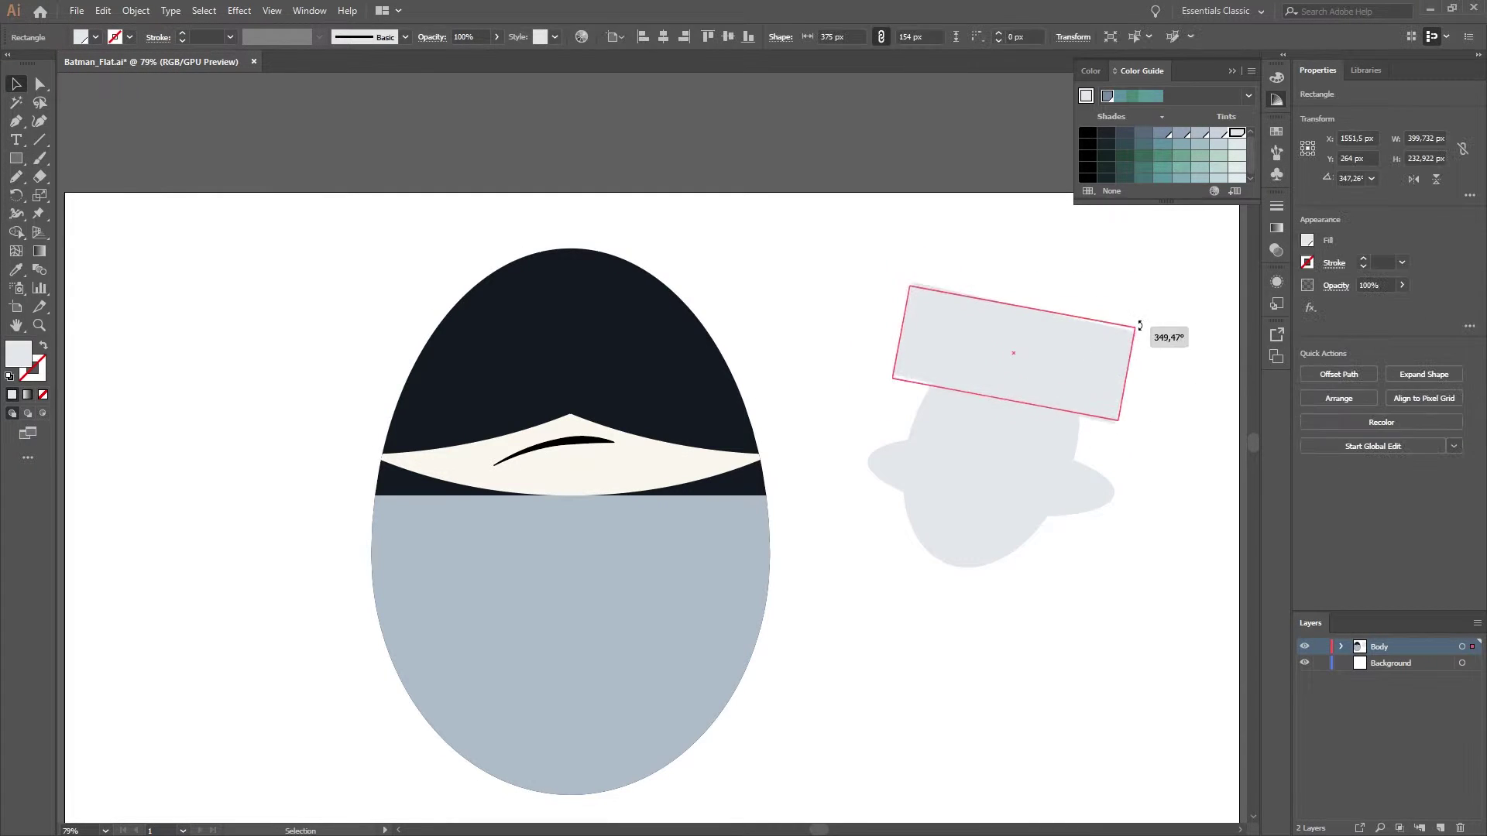
Step: Move the trimmed eye shape left onto the face
left_click(999, 480, "shift")
key("shift+m")
left_click(1000, 434)
key("v")
mouse_move(1019, 432)
left_mouse_down()
mouse_move(372, 385)
mouse_move(898, 368)
mouse_move(624, 349)
left_mouse_up()
Step: Mirror the eye into a pair on the cowl, then draw a polygon beside the egg
right_click(899, 368)
left_click(1084, 666)
left_click(757, 671)
left_click(820, 334)
left_click(647, 362)
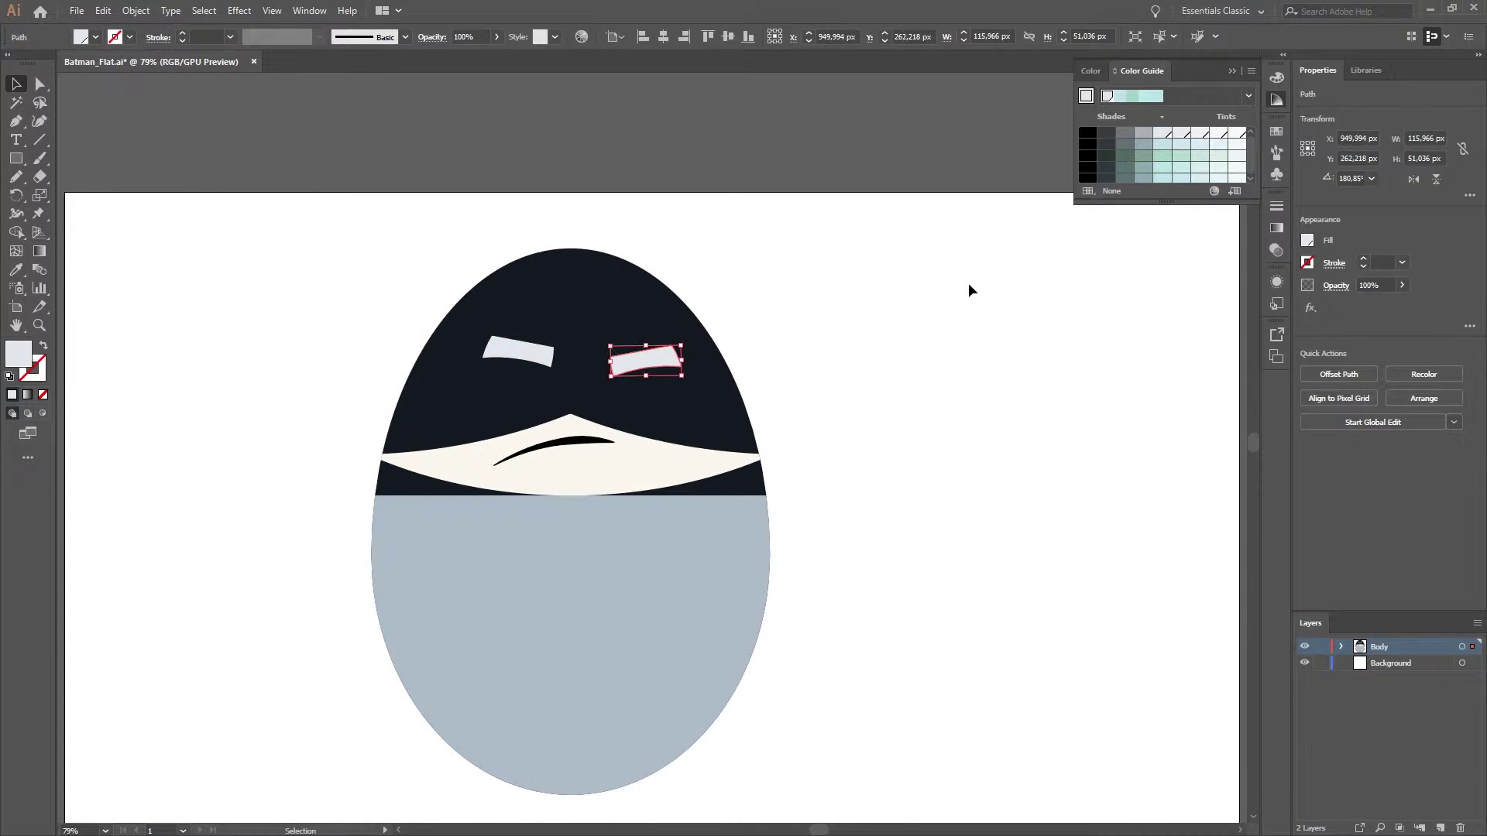
left_click_drag(518, 351, 496, 362)
left_click(646, 361)
left_click(747, 318)
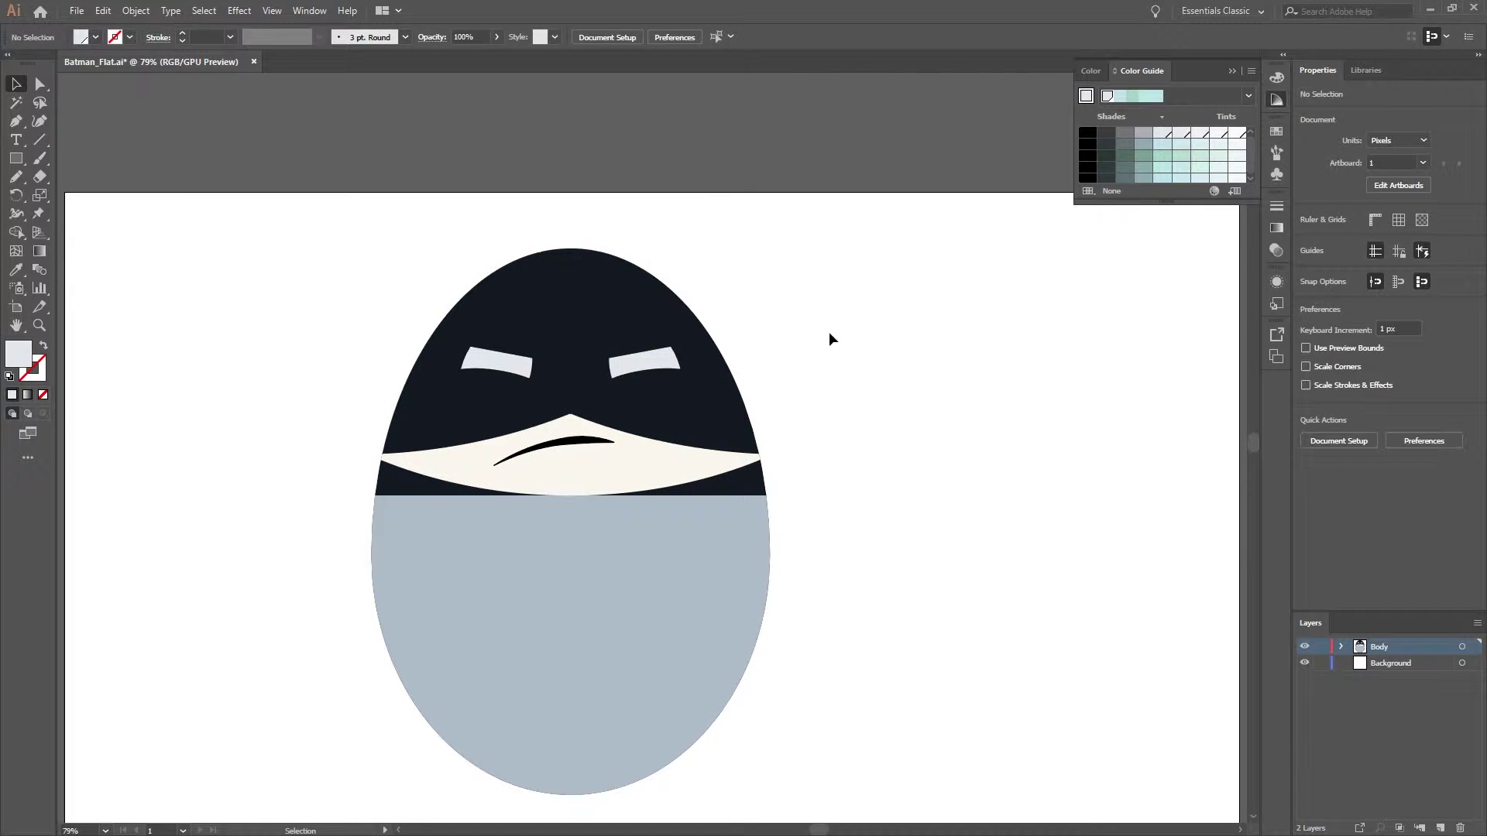
left_click_drag(15, 158, 70, 214)
left_click_drag(940, 331, 1002, 432)
Step: Make a dark three-sided ear, place it on the head and add a mirrored copy
key("Down")
key("Down")
key("Down")
left_click(1106, 133)
mouse_move(819, 345)
left_mouse_down()
mouse_move(873, 351)
mouse_move(979, 464)
left_mouse_up()
mouse_move(1000, 372)
left_mouse_down()
mouse_move(462, 304)
mouse_move(504, 310)
left_mouse_up()
right_click(663, 266)
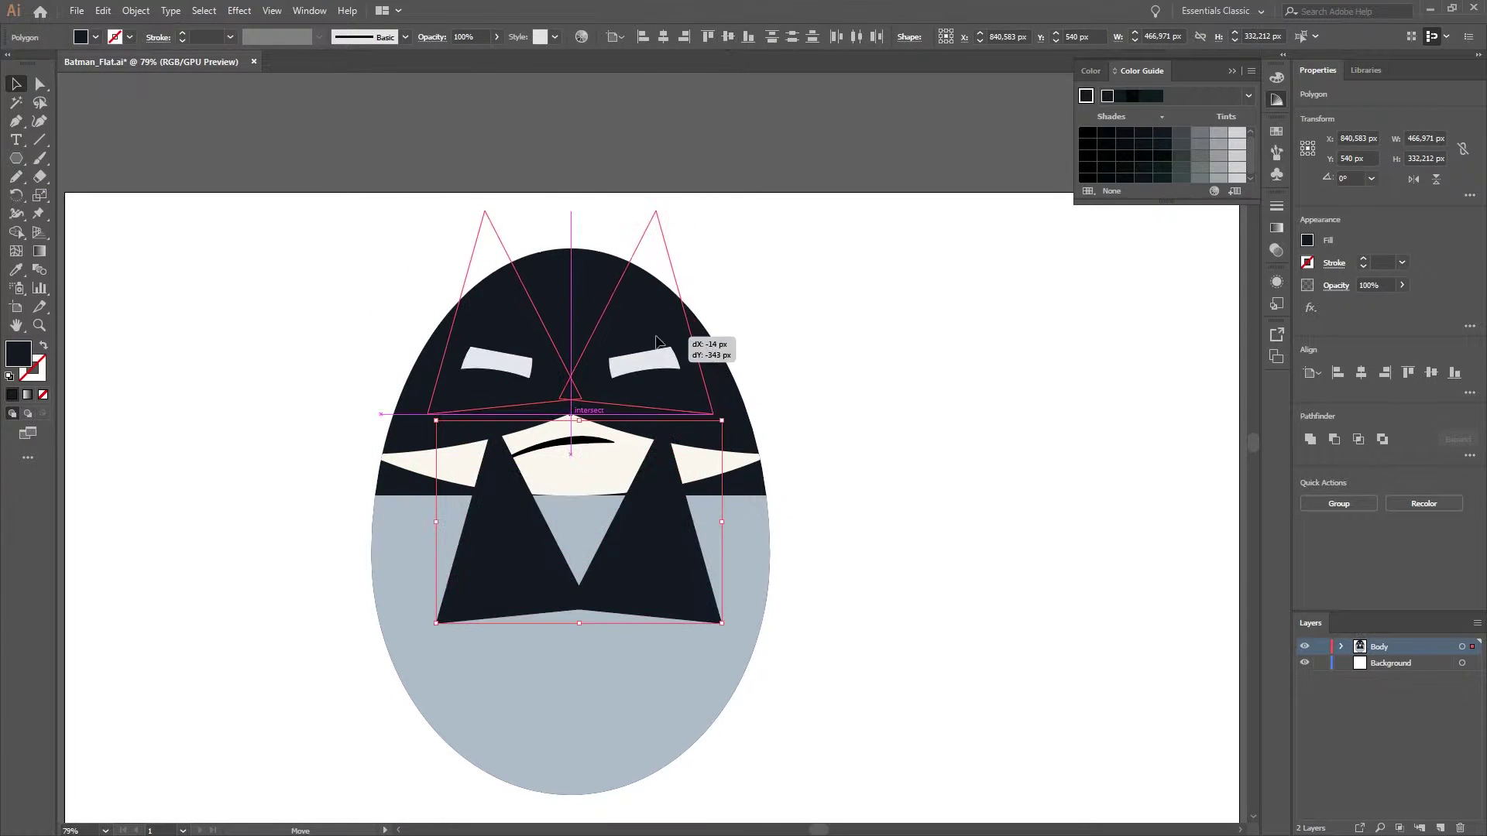
left_click(853, 314)
Step: Merge both ears into the top of the head with Shape Builder
key("ctrl+a")
key("shift+m")
left_click_drag(491, 250, 630, 332)
key("v")
left_click(873, 356)
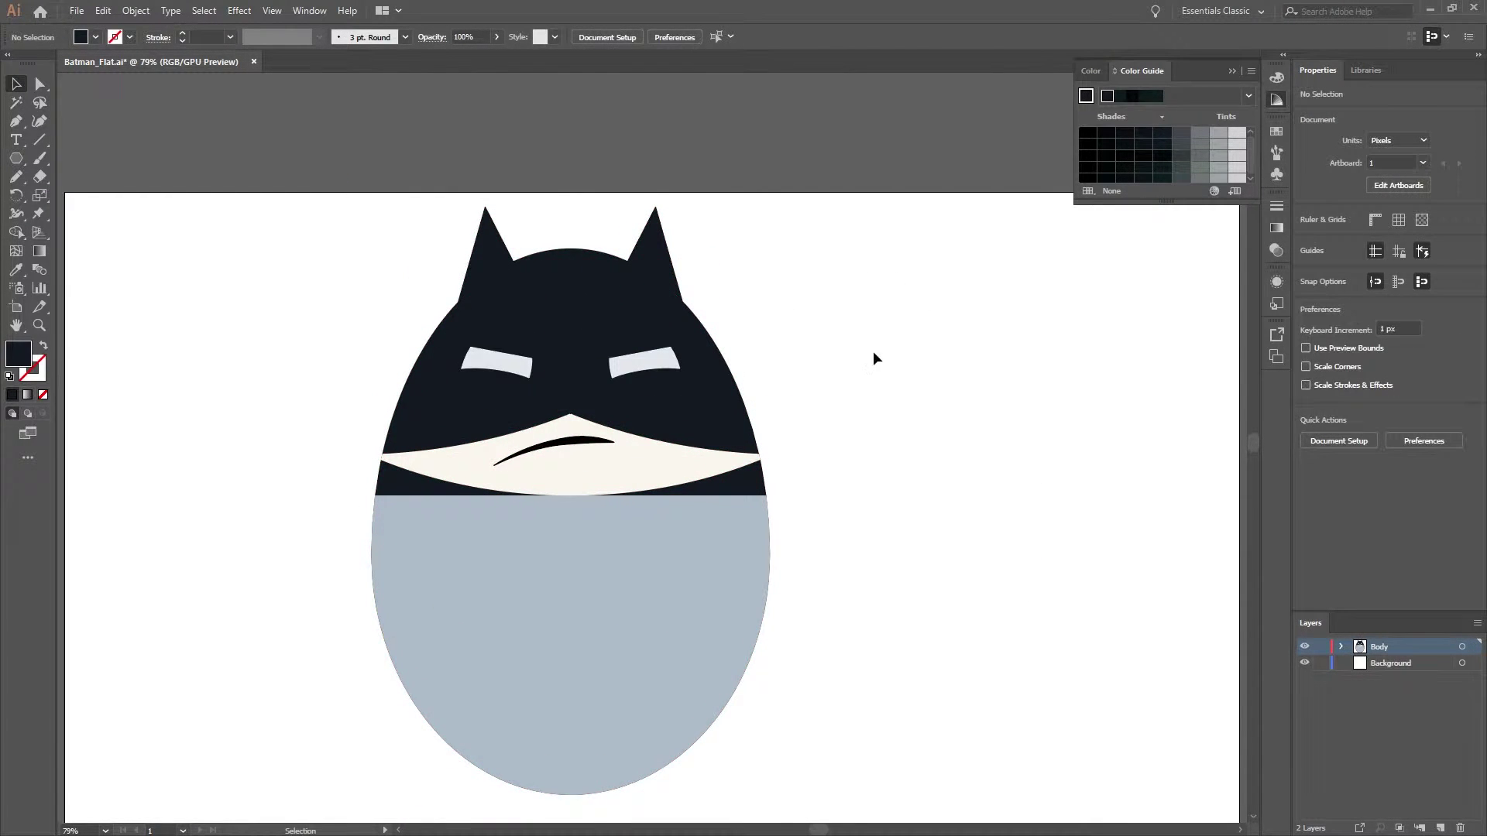
scroll(1238, 629, "down", 1)
Step: Draw a dark oval with a 16 pt yellow outline at 89% tint
key("l")
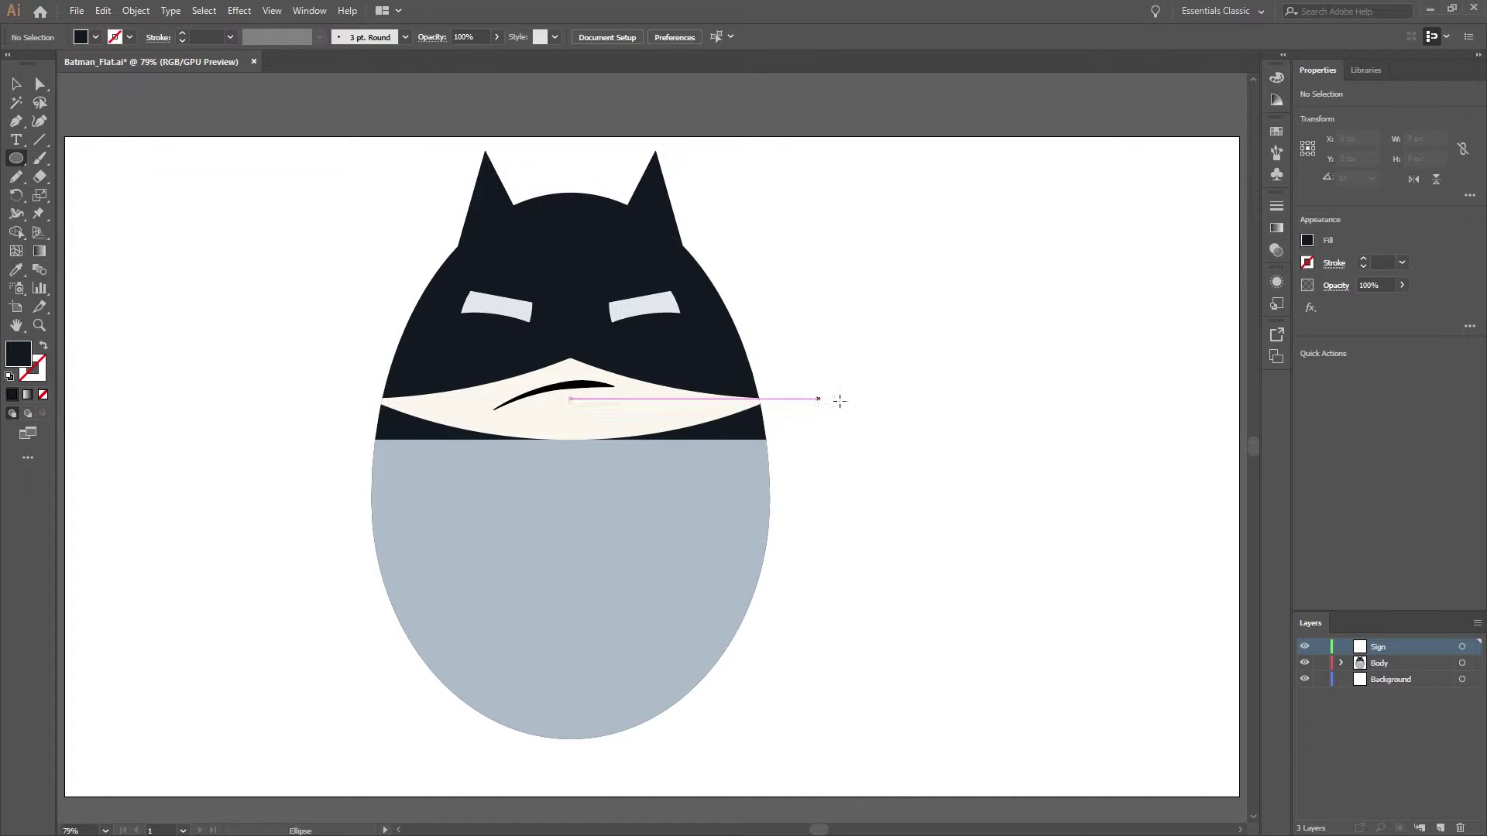
left_click_drag(858, 393, 1098, 530)
left_click(1308, 262)
left_click(1145, 293)
left_click(1365, 263)
type("16")
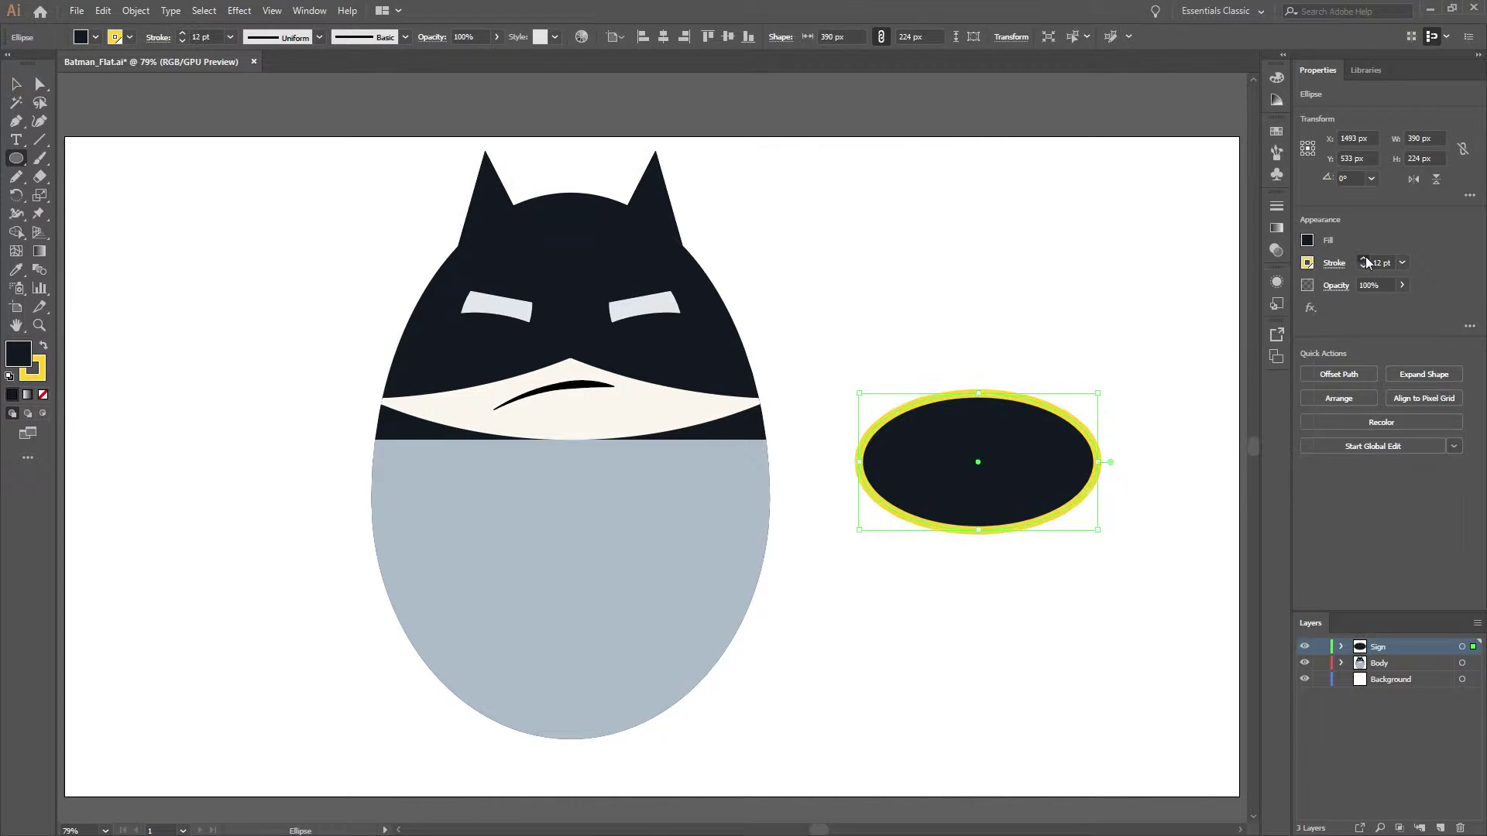
key("Return")
left_click(1277, 99)
left_click(1308, 262)
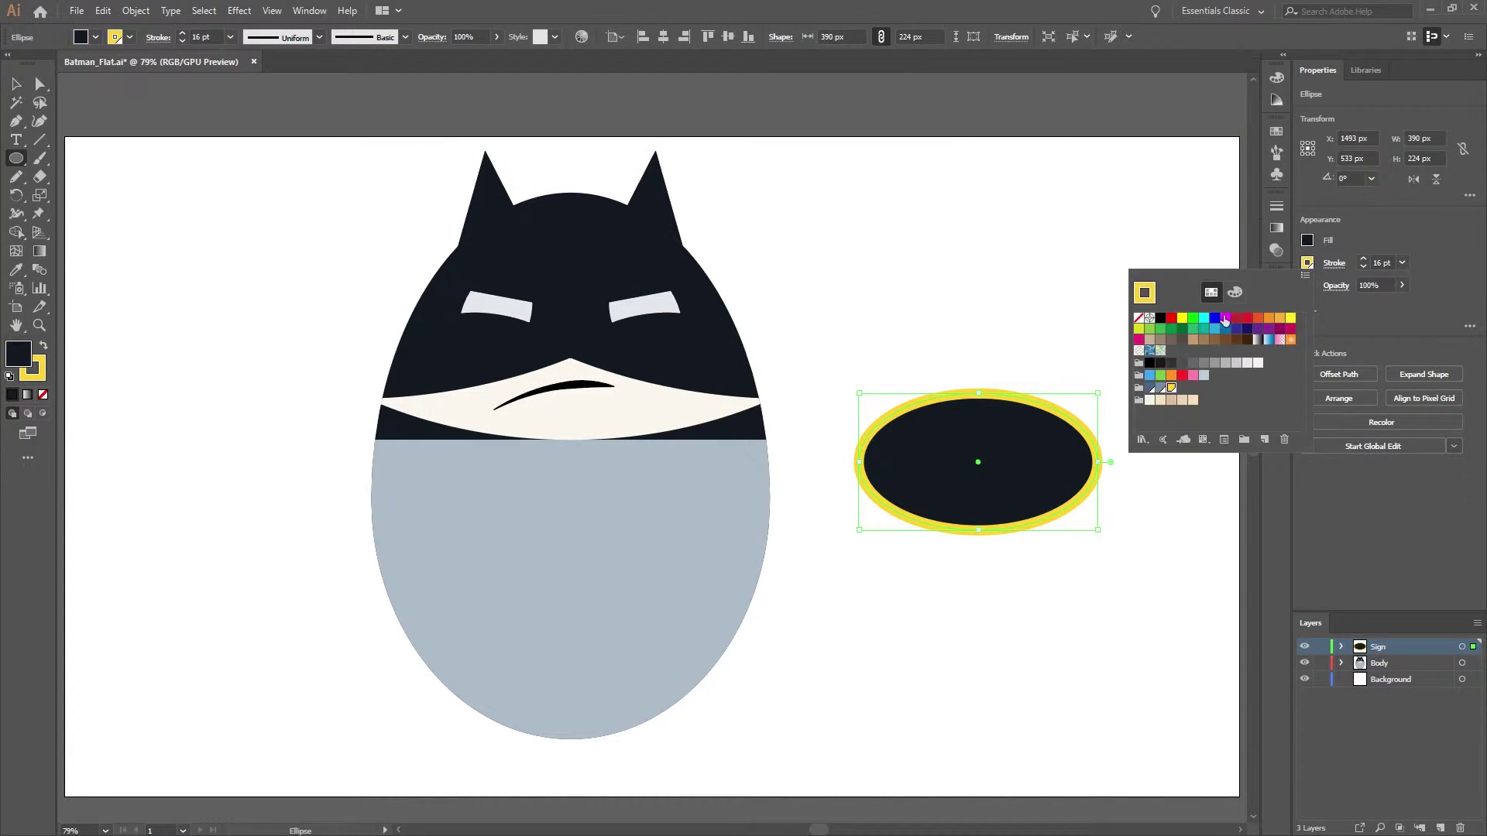
left_click(1235, 292)
left_click_drag(1261, 321, 1252, 326)
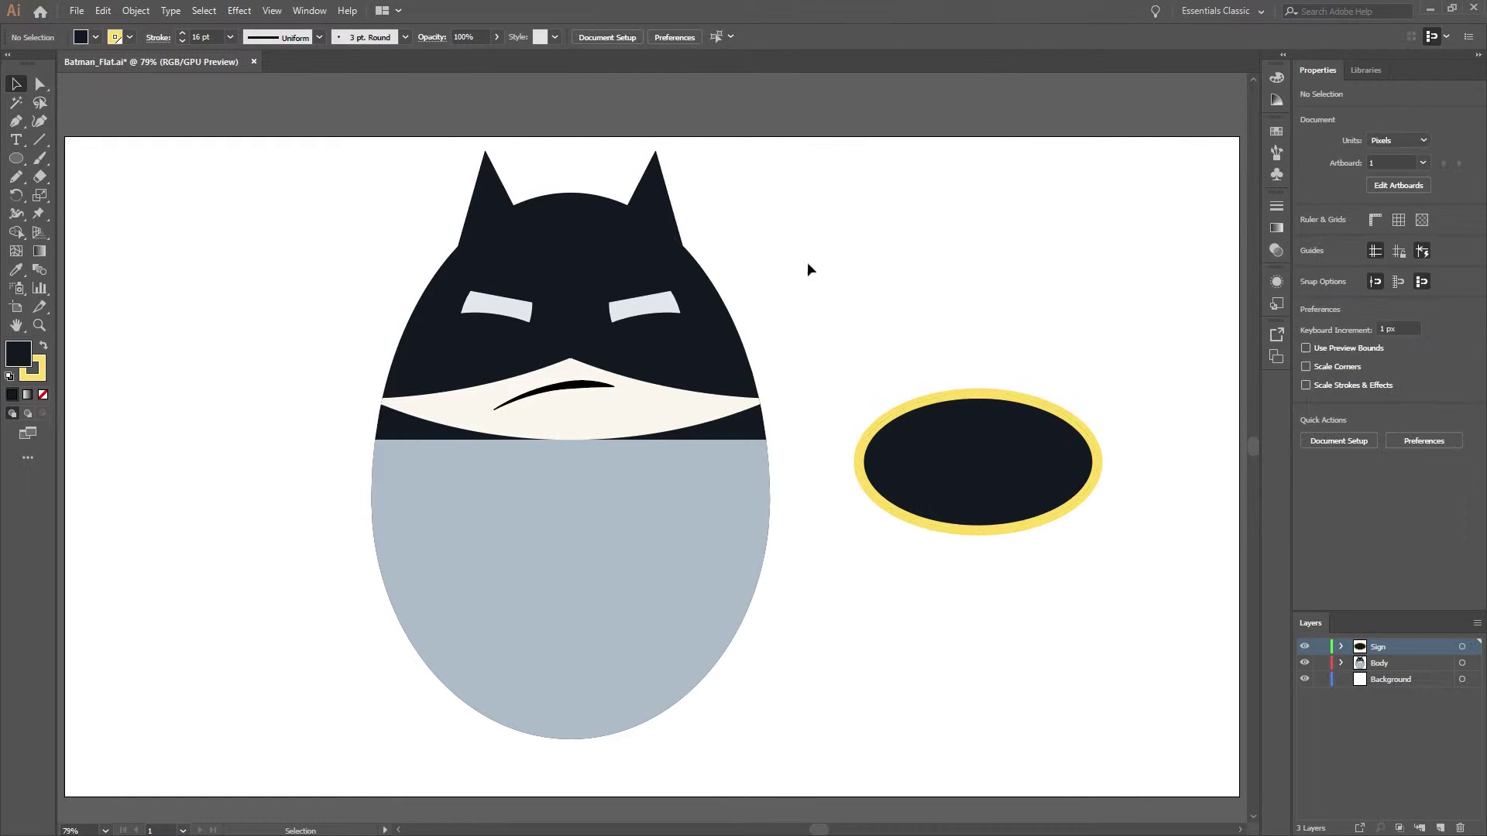
Step: Draw a small upright yellow ellipse above the oval and a tilted copy
mouse_move(966, 339)
left_mouse_down()
mouse_move(990, 411)
mouse_move(944, 370)
left_mouse_up()
key("v")
left_click(1075, 229)
key("ctrl+z")
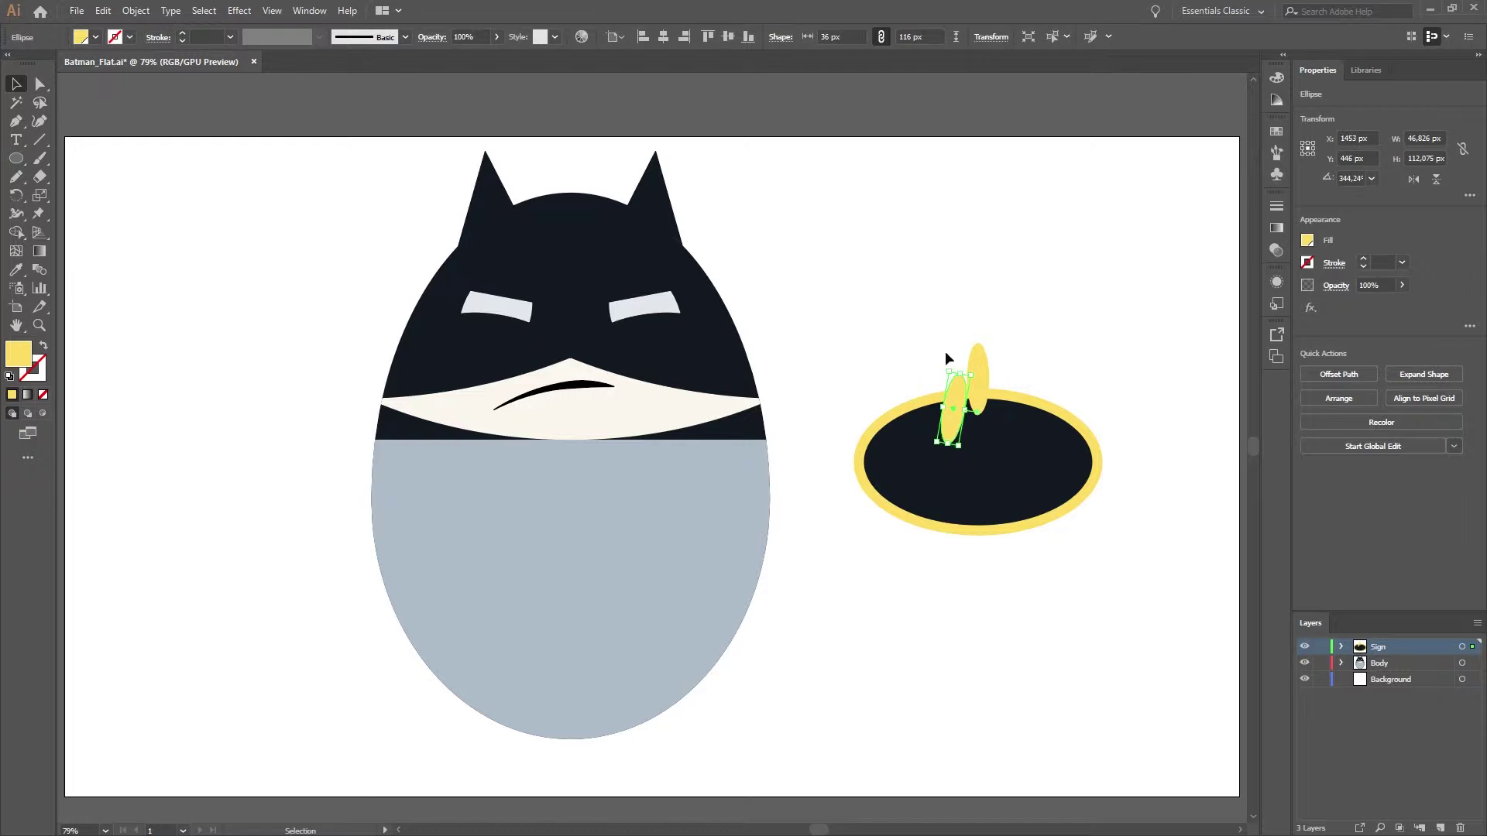
Step: Reflect the tilted ellipse and move the copy to the right side
scroll(946, 354, "up", 7)
right_click(650, 273)
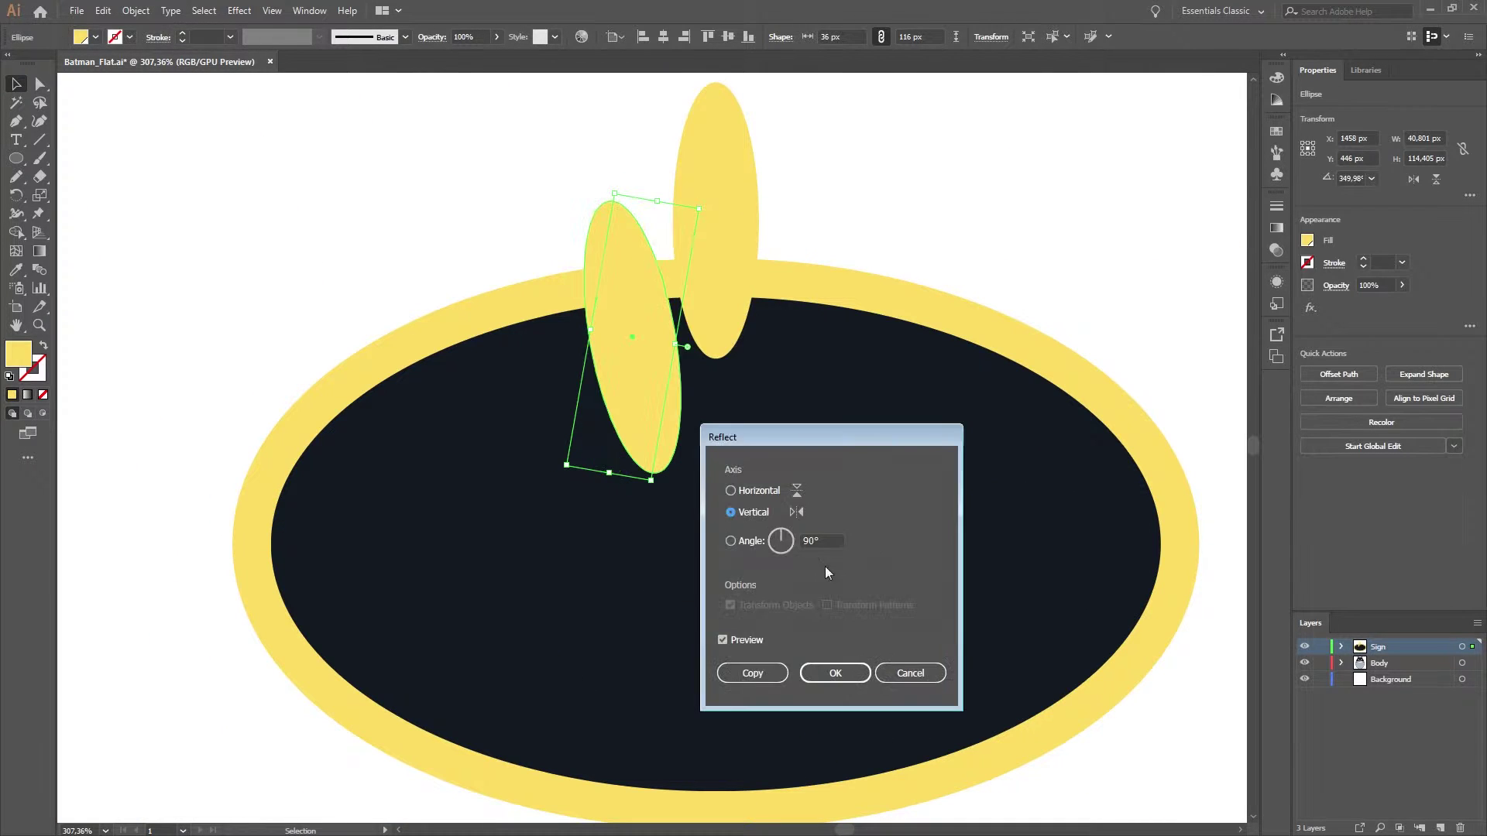
left_click(757, 671)
left_click_drag(631, 233, 801, 232)
left_click(984, 162)
left_click(719, 149)
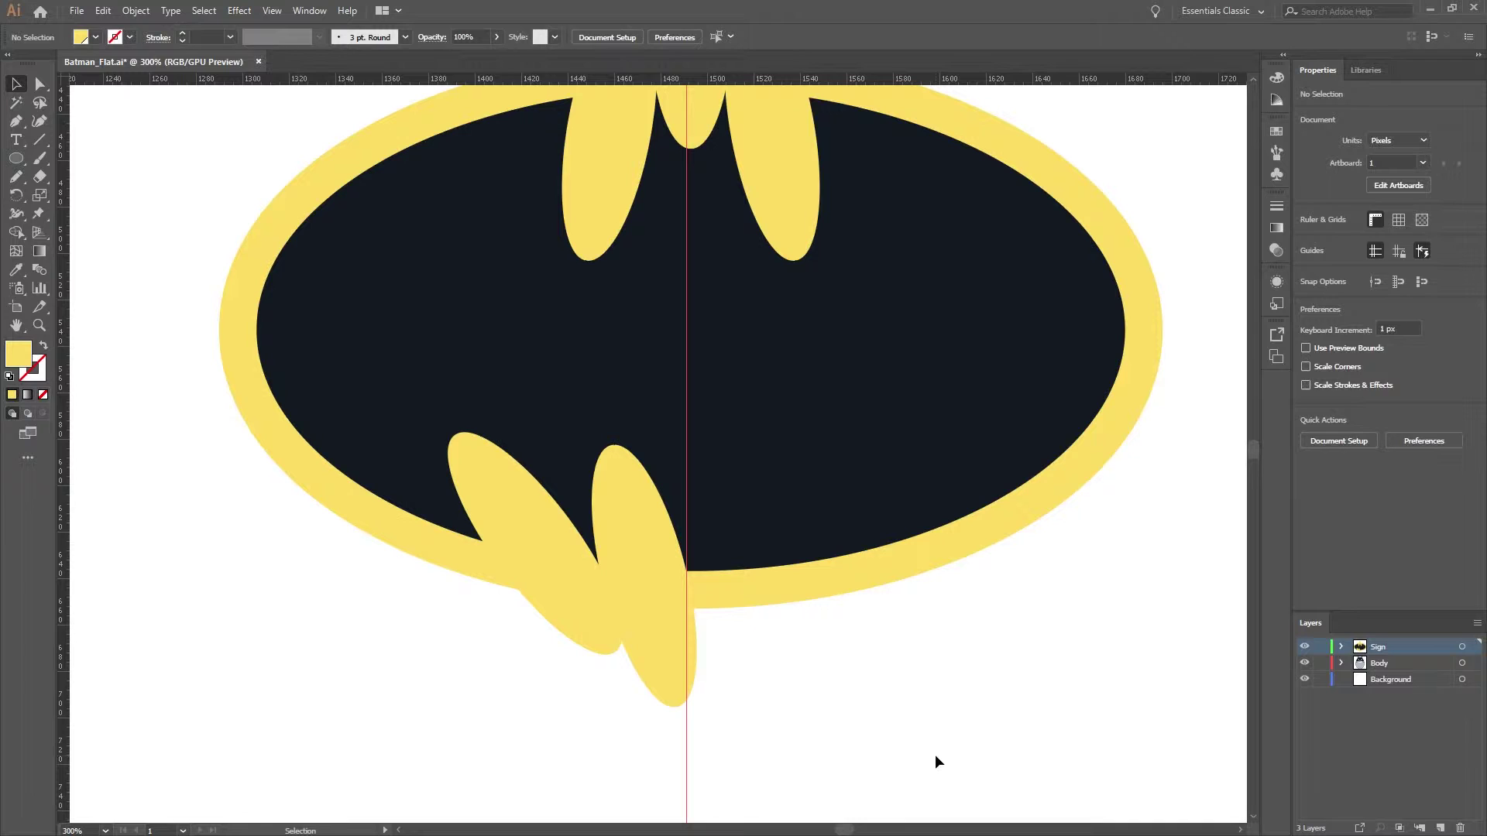
Step: Position the bottom-left wing ellipses, trim the excess, and group them
left_click_drag(936, 762, 673, 682)
left_click_drag(625, 534, 336, 633)
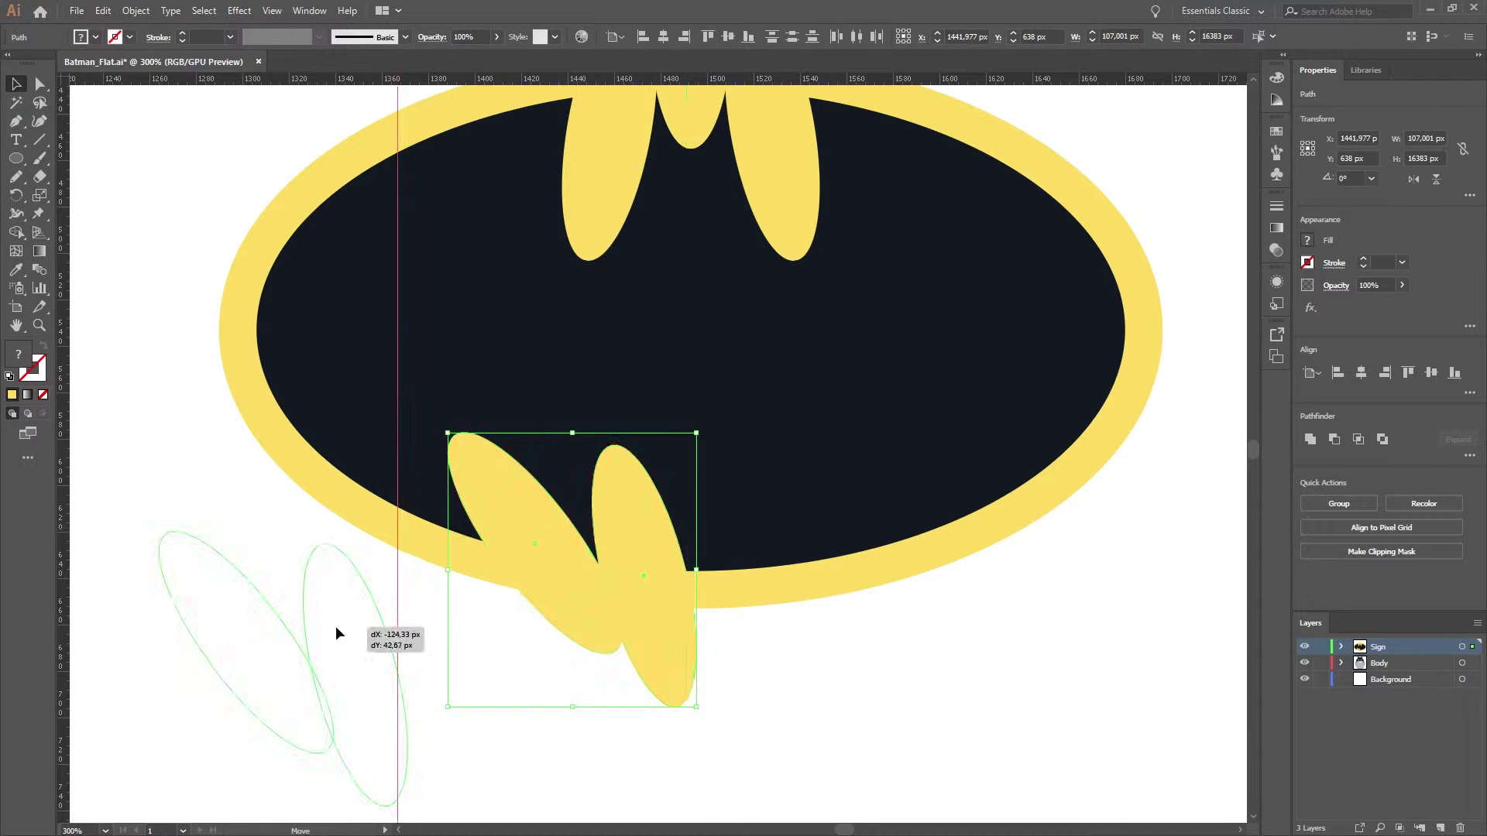
key("shift+m")
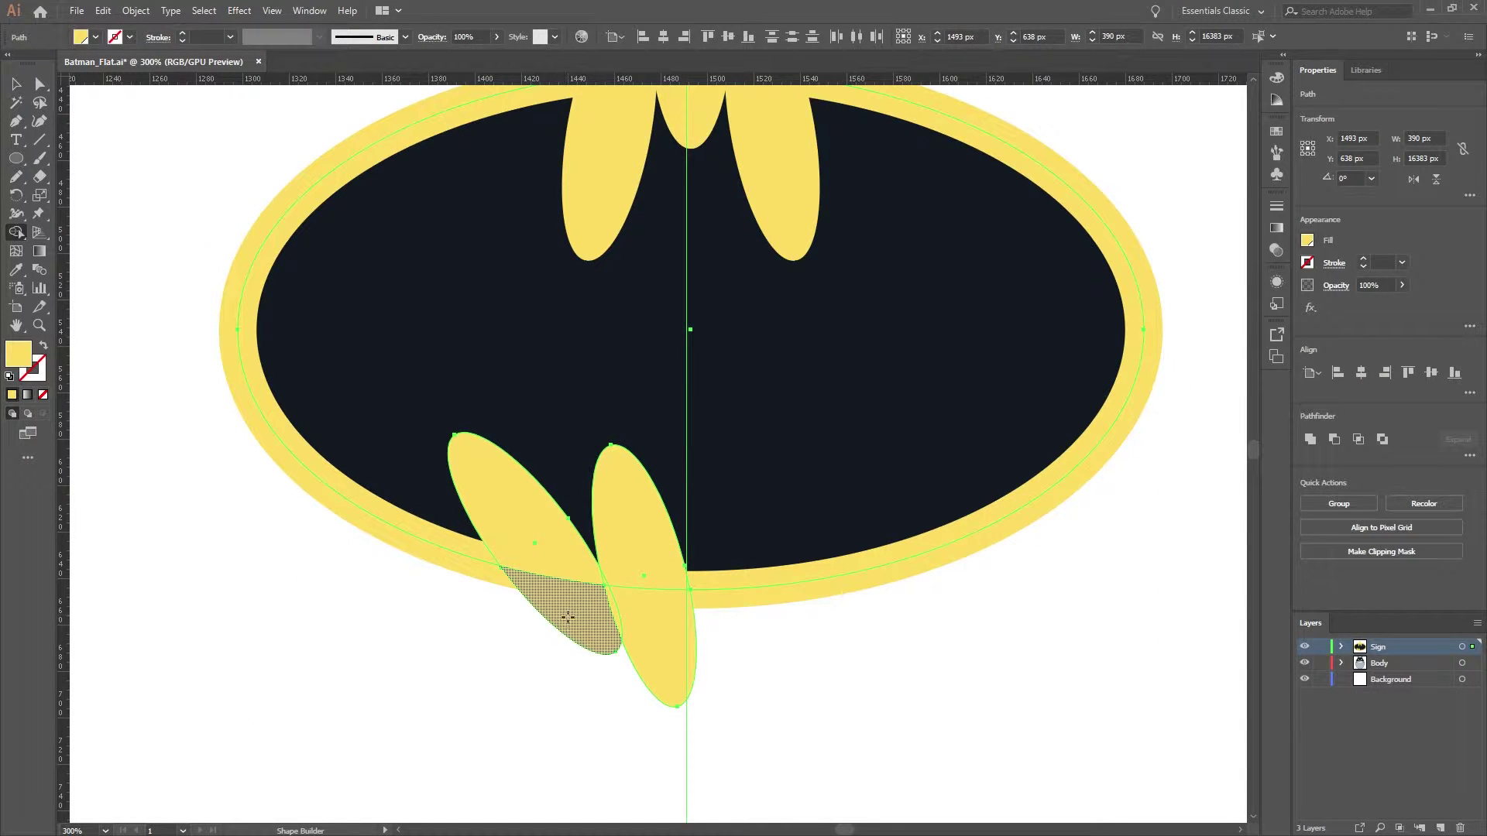
left_click(623, 534)
left_click(521, 515, "shift")
key("ctrl+g")
Step: Reflect the grouped wing ellipses into a copy on the right half
right_click(623, 511)
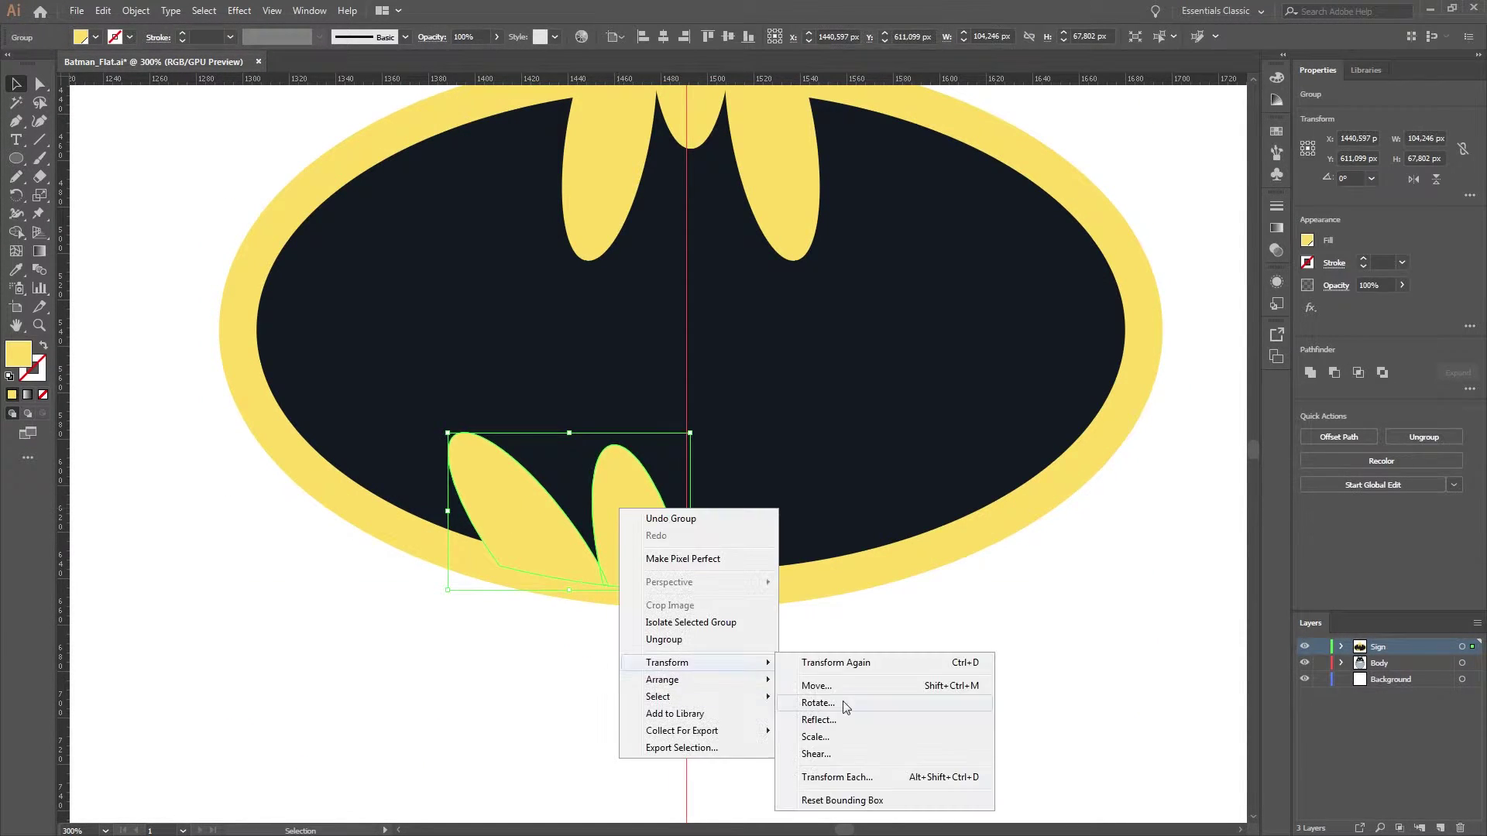
left_click(840, 706)
left_click(1020, 692)
left_click_drag(857, 538, 858, 538)
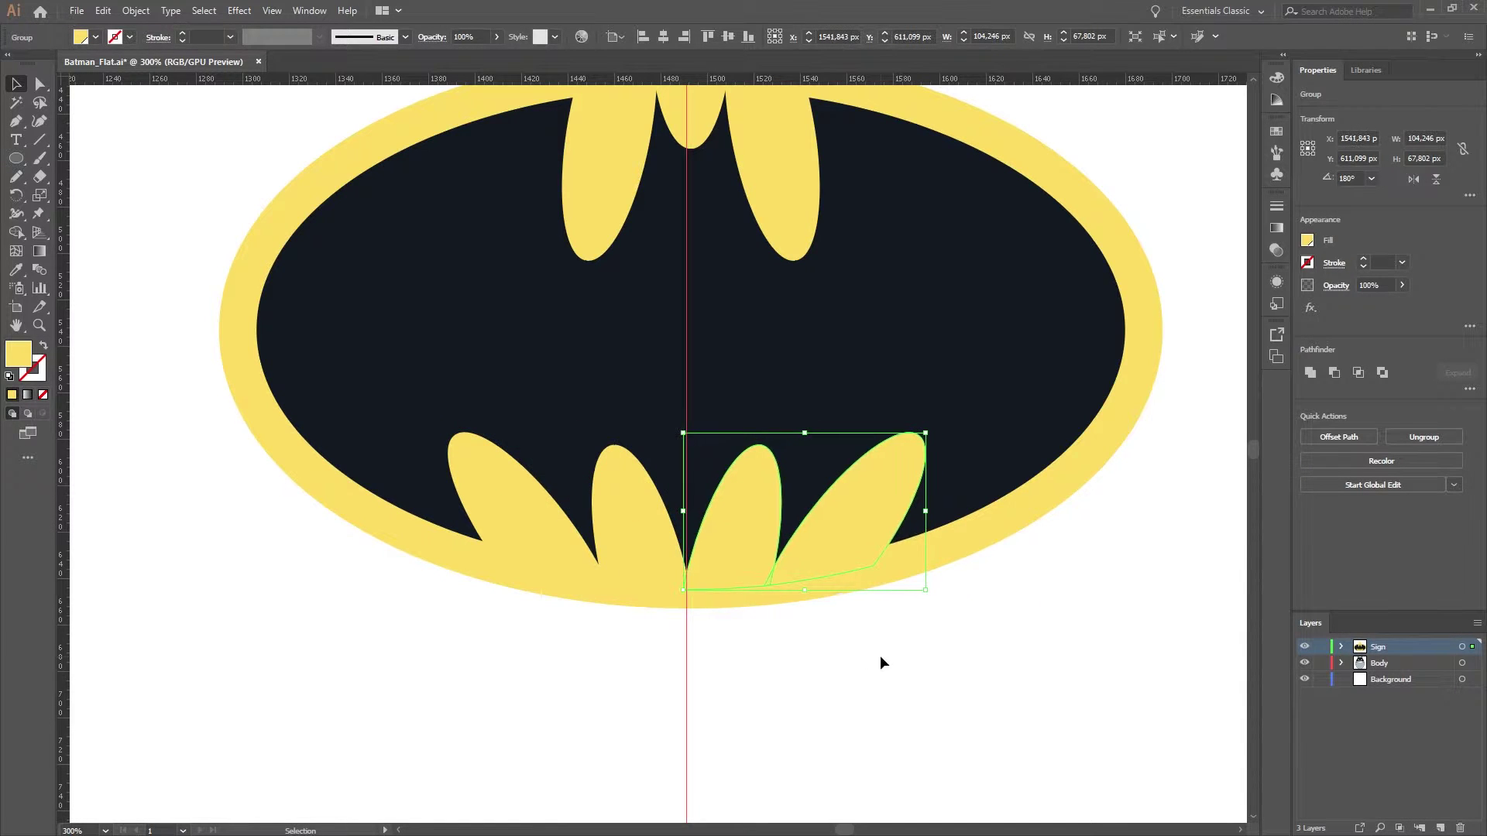
left_click(940, 700)
key("ctrl+1")
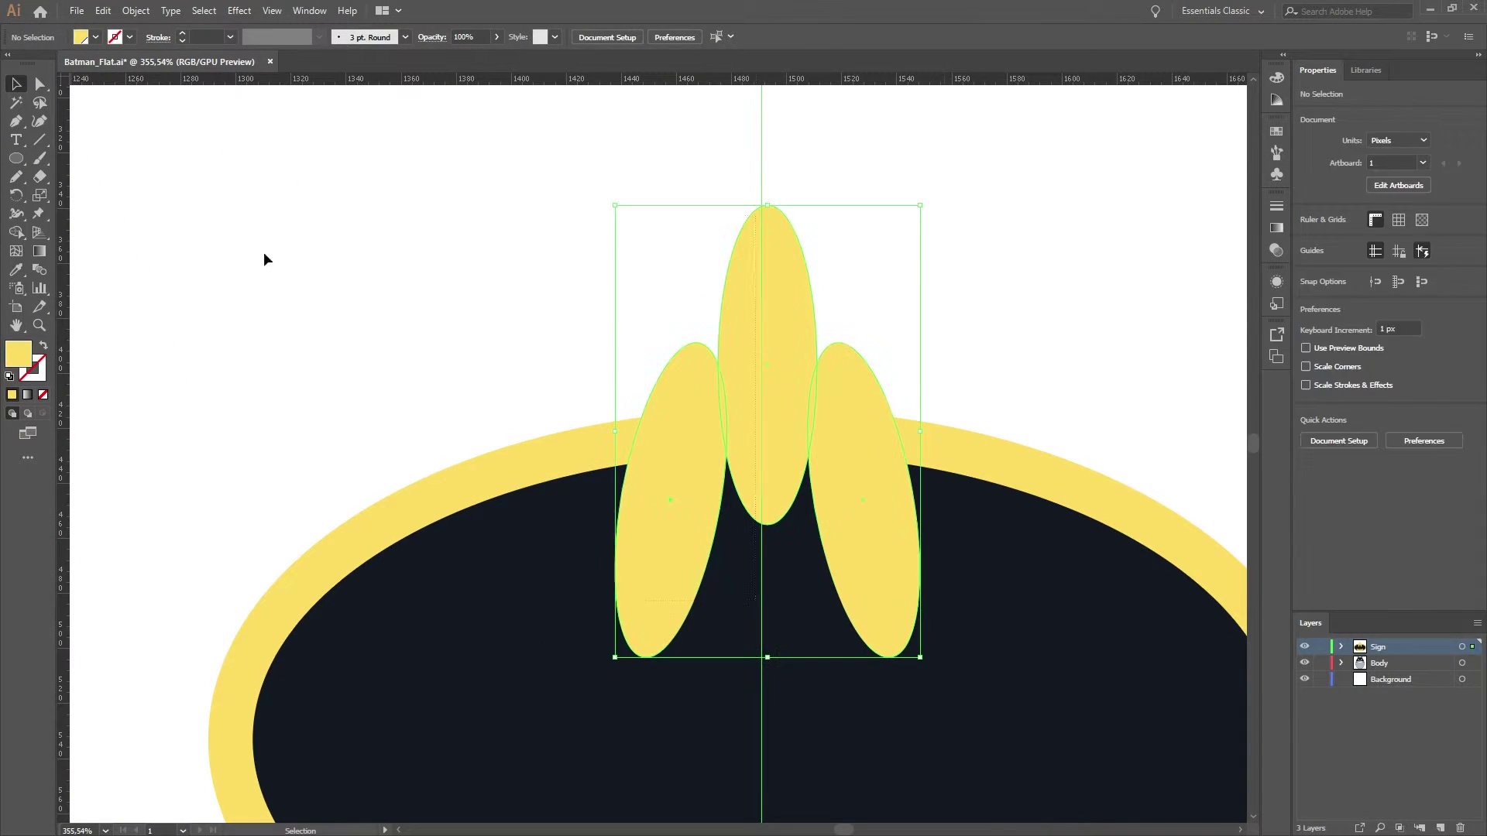
Step: Merge the top ellipses with the yellow ring
key("shift+m")
left_click_drag(701, 358, 951, 382)
key("ctrl+minus")
key("ctrl+minus")
key("ctrl+minus")
Step: Delete the vertical centre guide and place the bat sign on the chest
right_click(699, 278)
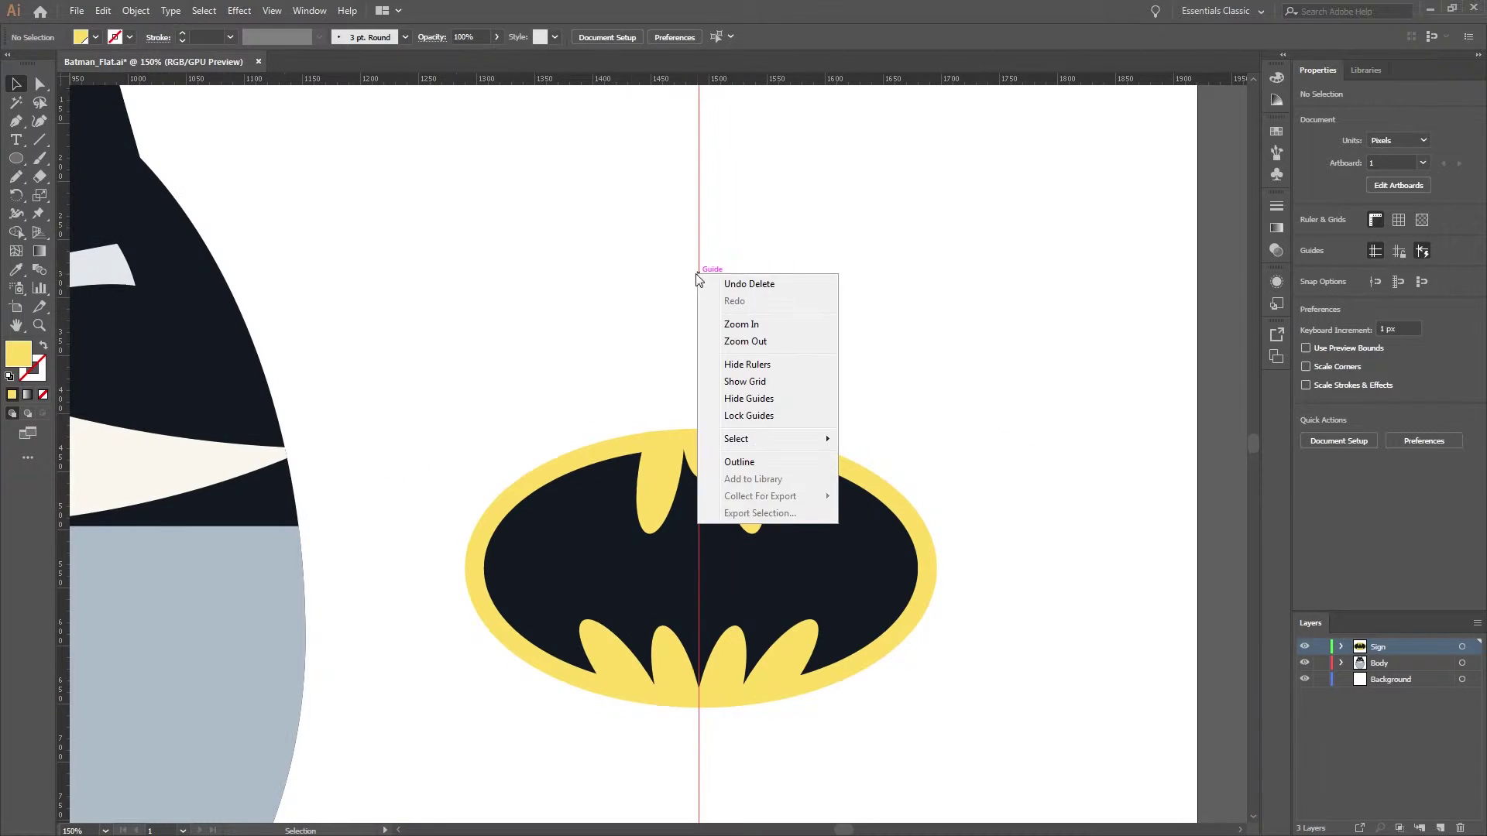
left_click(806, 398)
key("ctrl+0")
mouse_move(968, 457)
left_mouse_down()
mouse_move(662, 588)
mouse_move(690, 570)
left_mouse_up()
left_click(940, 425)
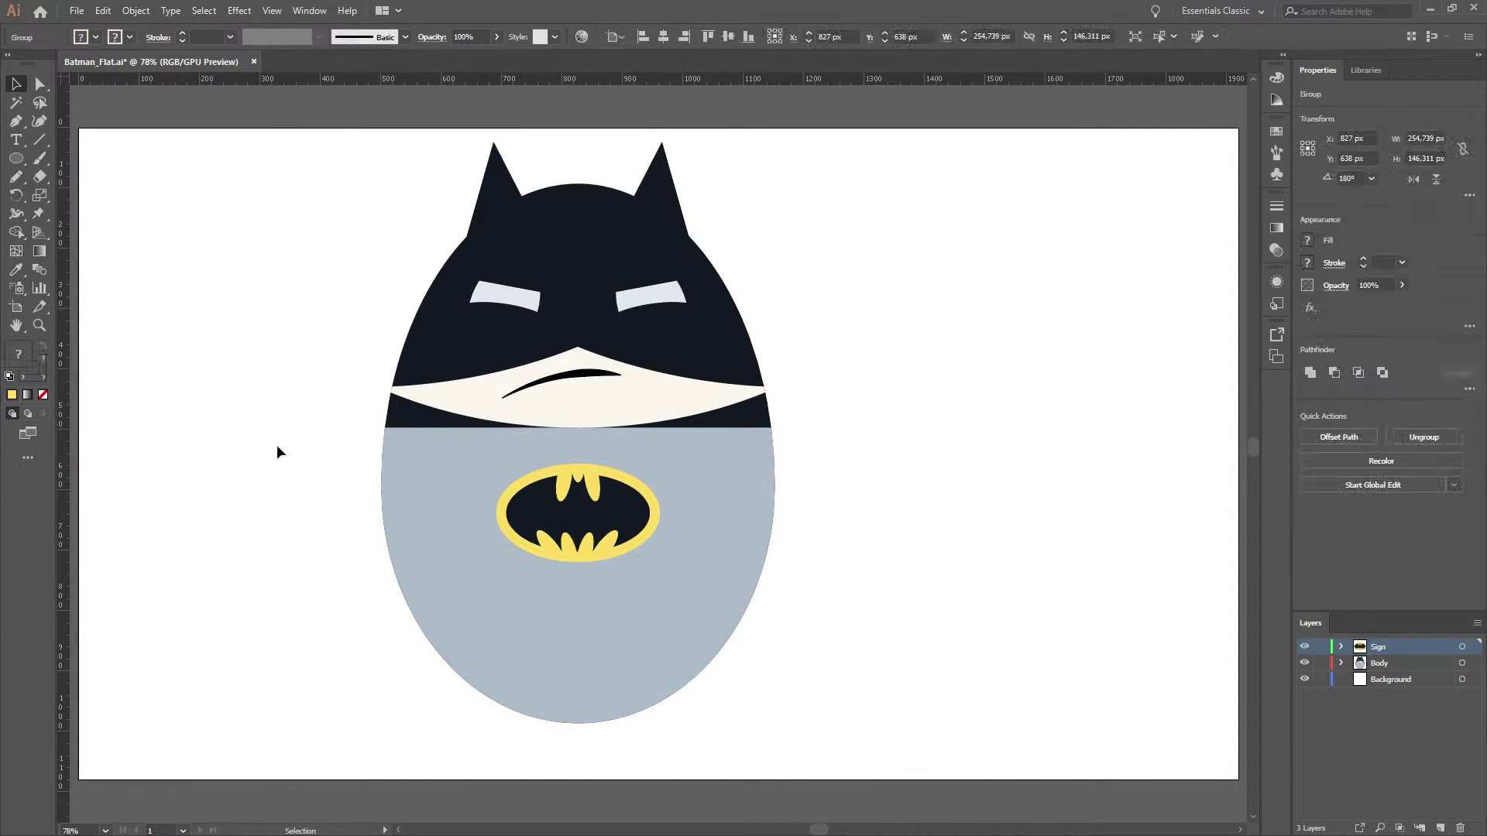
Step: Draw a yellow bar across Batman's lower body and nudge it slightly down
key("m")
left_click_drag(332, 559, 876, 627)
left_click(577, 503)
mouse_move(647, 593)
left_mouse_down()
mouse_move(648, 610)
mouse_move(603, 588)
mouse_move(609, 660)
mouse_move(592, 649)
mouse_move(626, 583)
mouse_move(614, 594)
left_mouse_up()
Step: Recolour a copy of the bar with the dark cowl colour and thin it into a centred stripe
left_click(1307, 240)
left_click(1201, 352)
left_click(439, 346)
key("v")
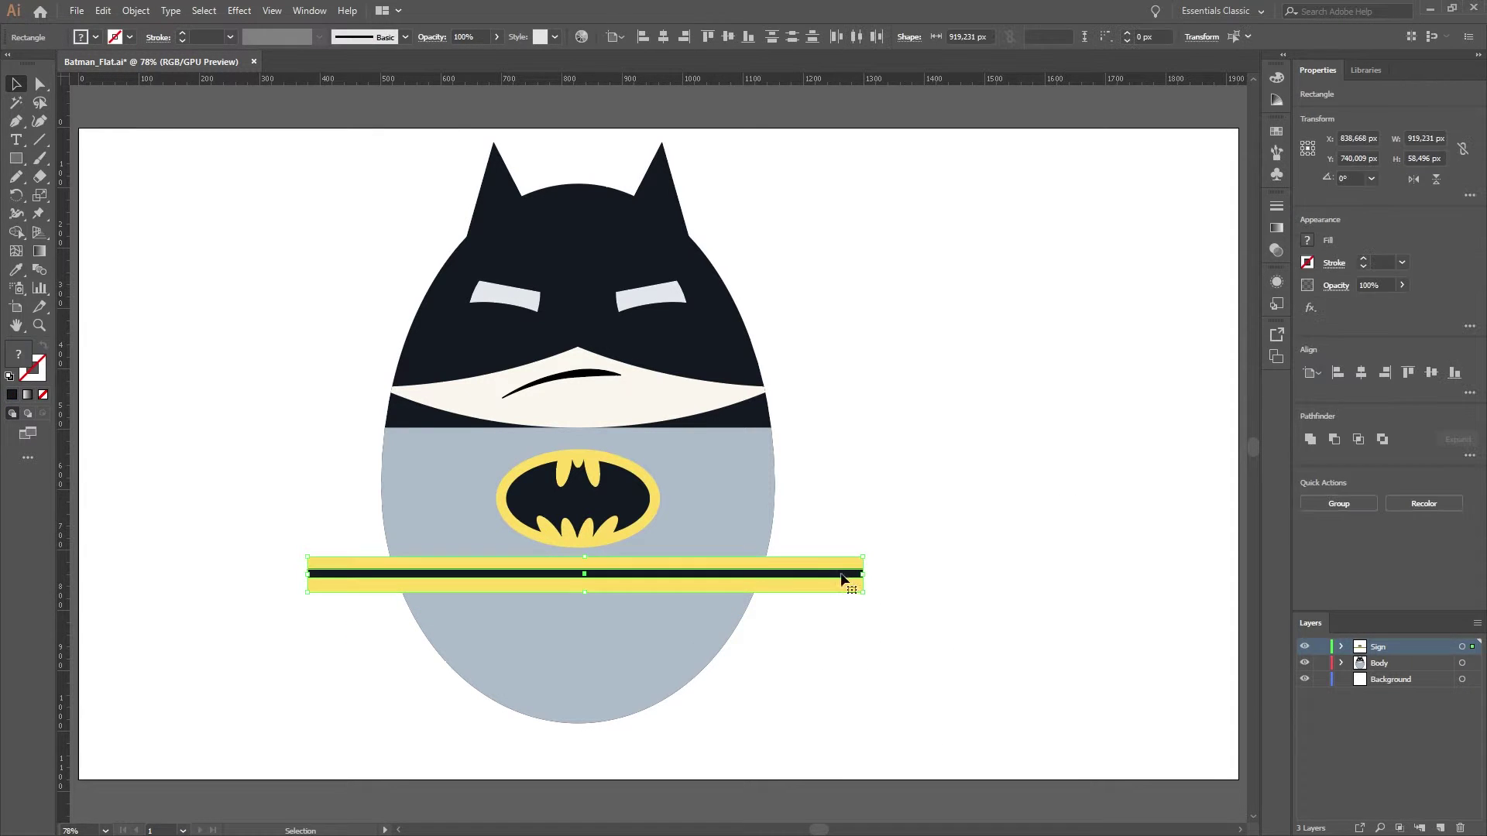
left_click_drag(864, 593, 868, 609)
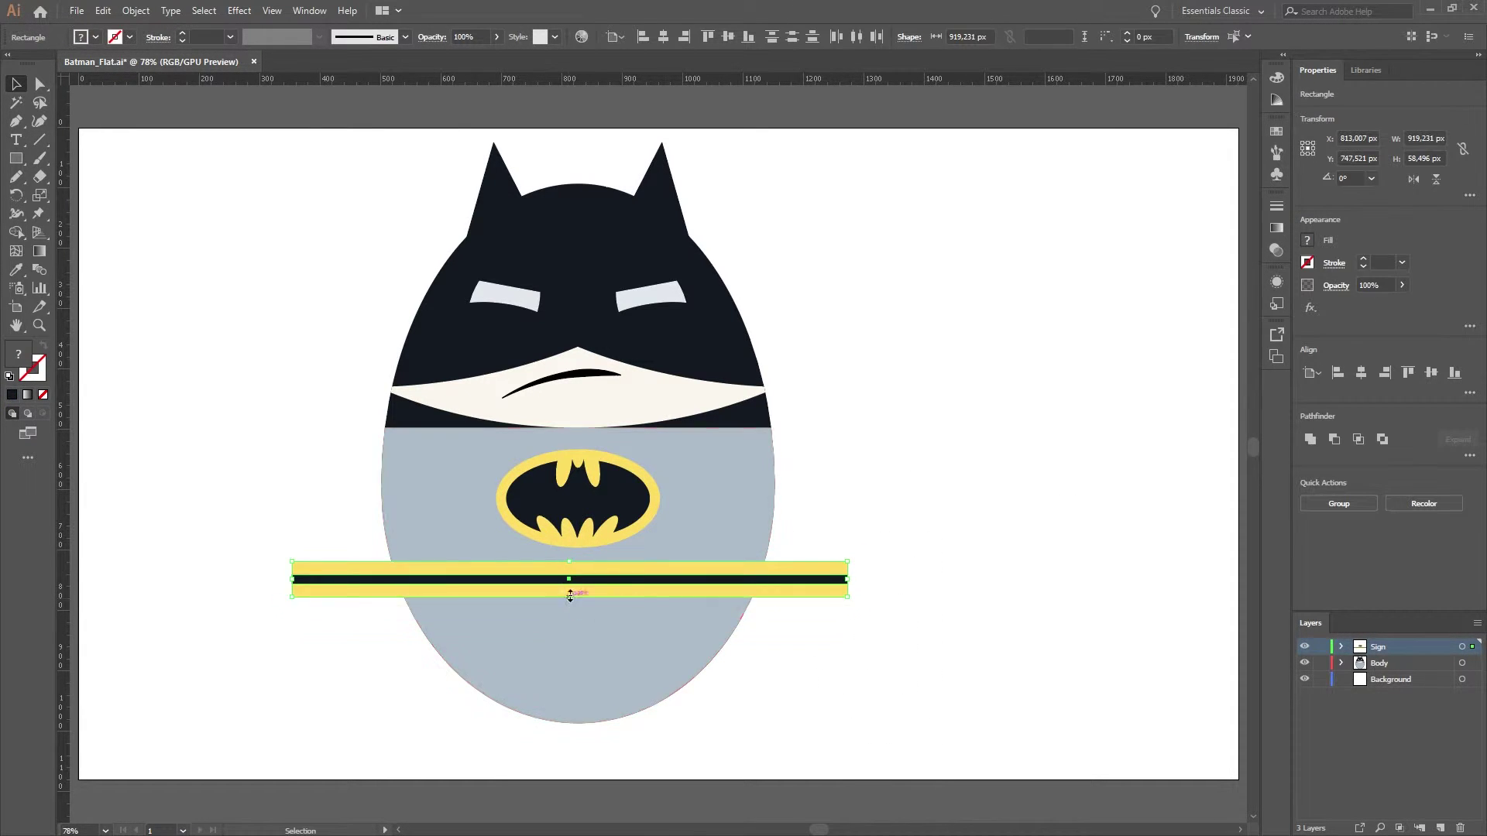
left_click_drag(571, 581, 575, 582)
left_click(988, 442)
Step: Clip the belt band to the egg outline with Ctrl+7 and draw a small dark oval
key("ctrl+7")
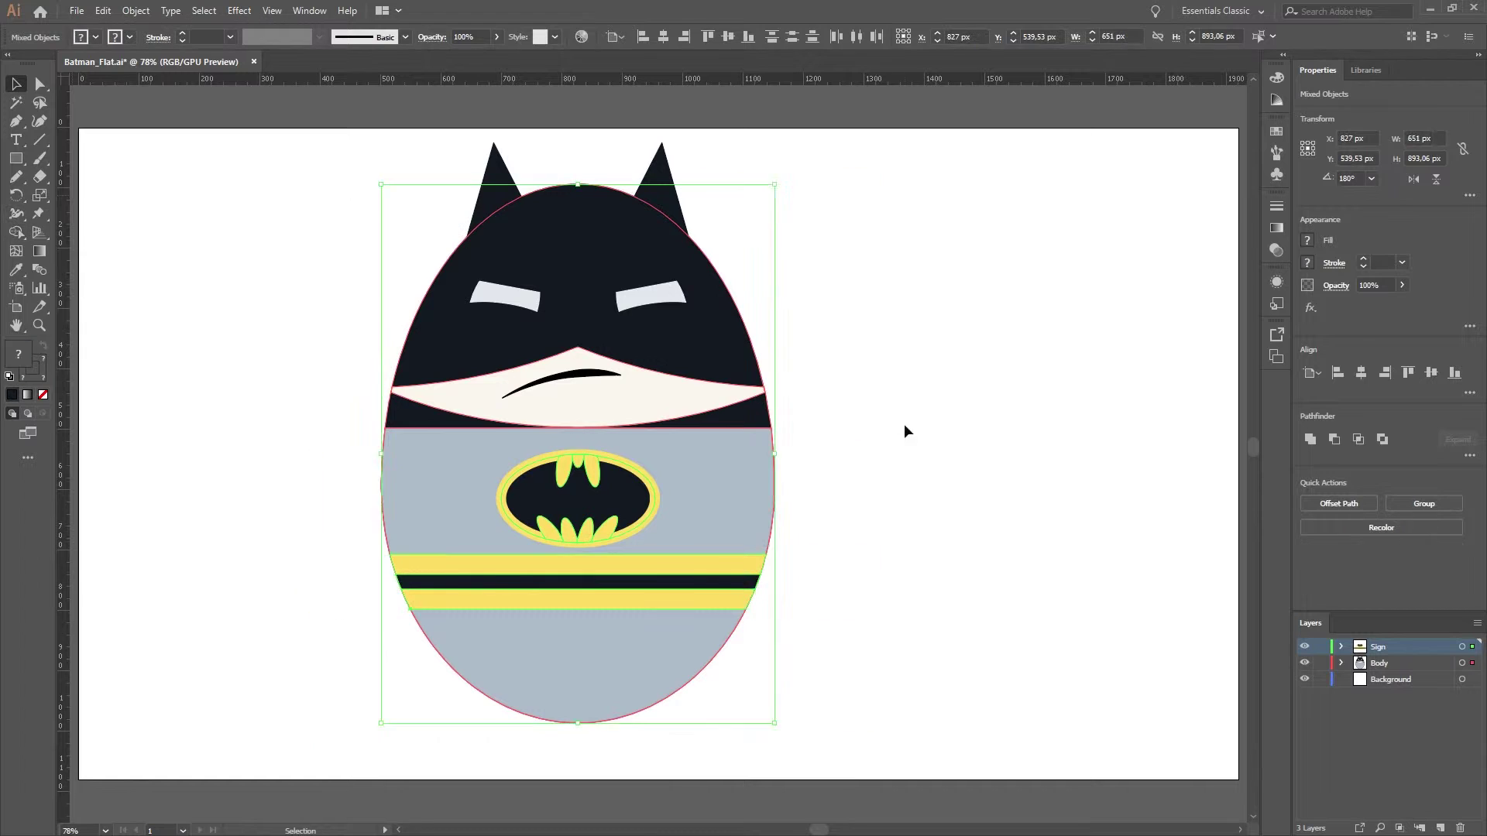
left_click(16, 158)
left_click(77, 189)
mouse_move(320, 590)
left_mouse_down()
mouse_move(357, 639)
mouse_move(433, 582)
left_mouse_up()
Step: Place and size the small dark oval pouch on the belt stripe
key("ctrl+shift+a")
key("m")
left_click(616, 563)
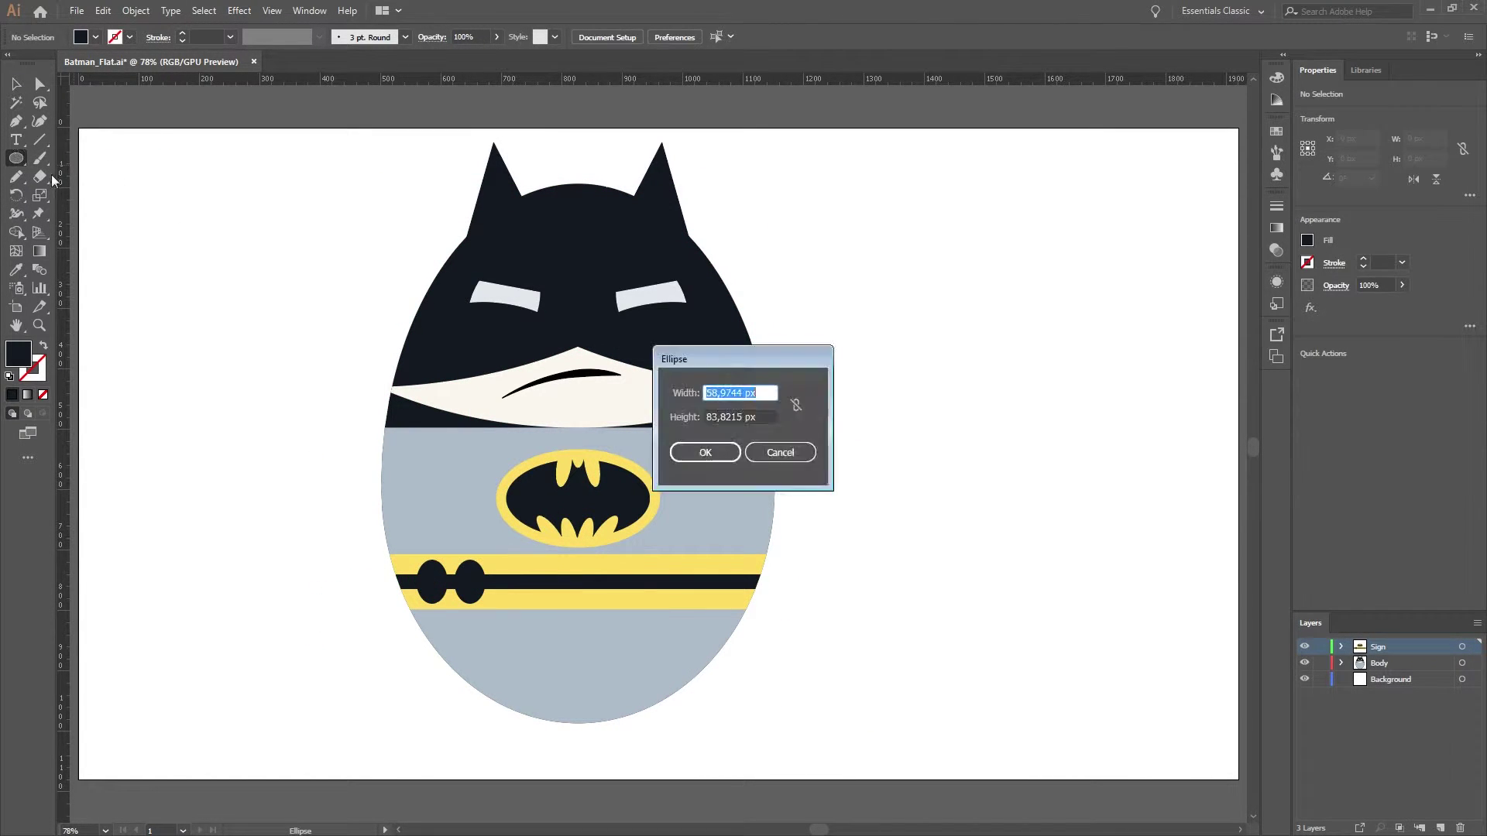
key("Escape")
Step: Draw a dark rectangular buckle on the belt and round its corners
left_click_drag(621, 601, 653, 580)
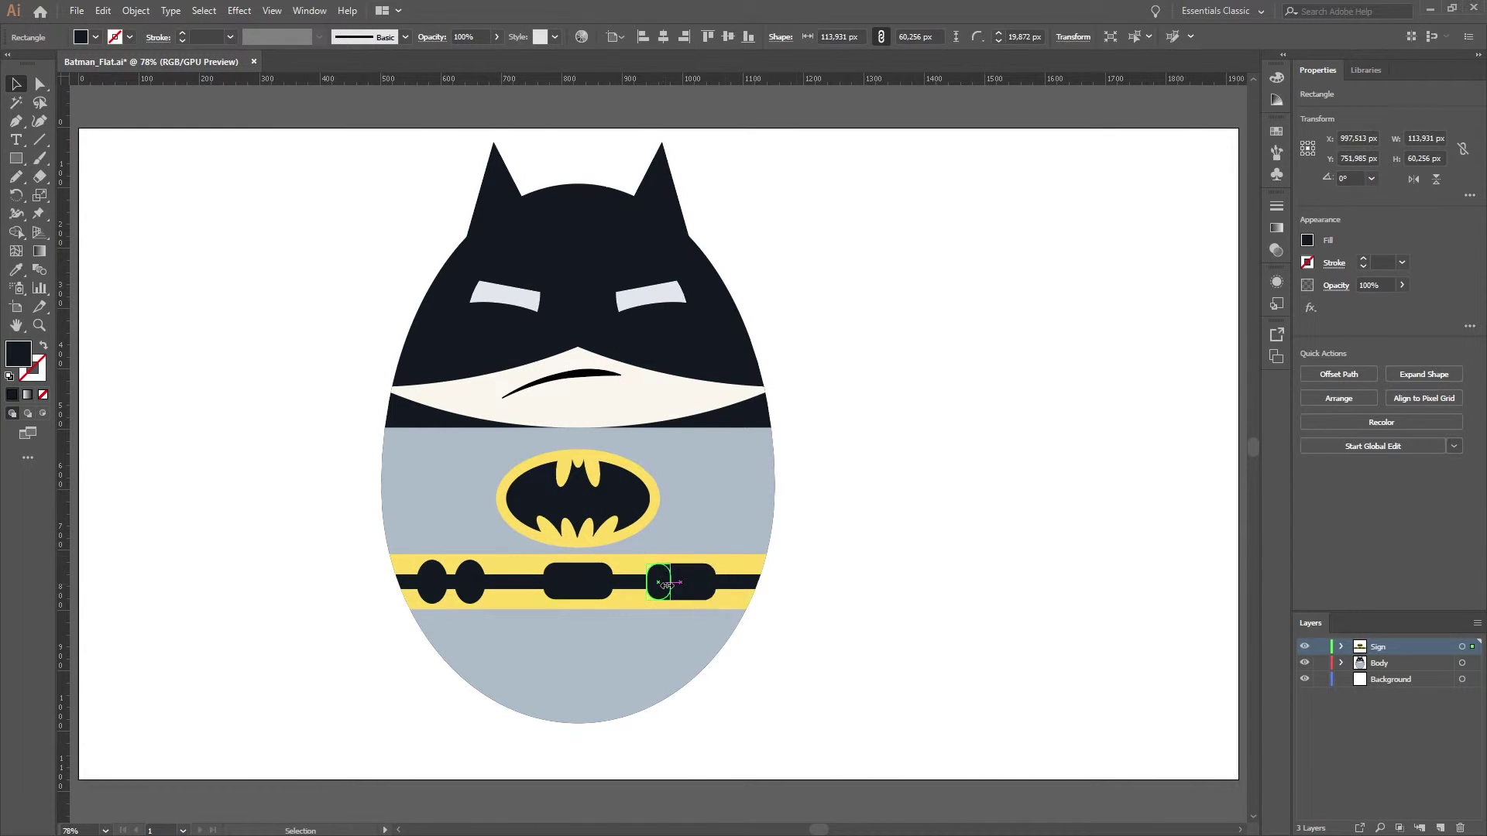
left_click(659, 579)
mouse_move(707, 514)
left_mouse_down()
mouse_move(720, 481)
mouse_move(707, 442)
left_mouse_up()
key("ctrl+1")
Step: Select all the artwork and shift the whole figure to the right
key("ctrl+minus")
key("ctrl+minus")
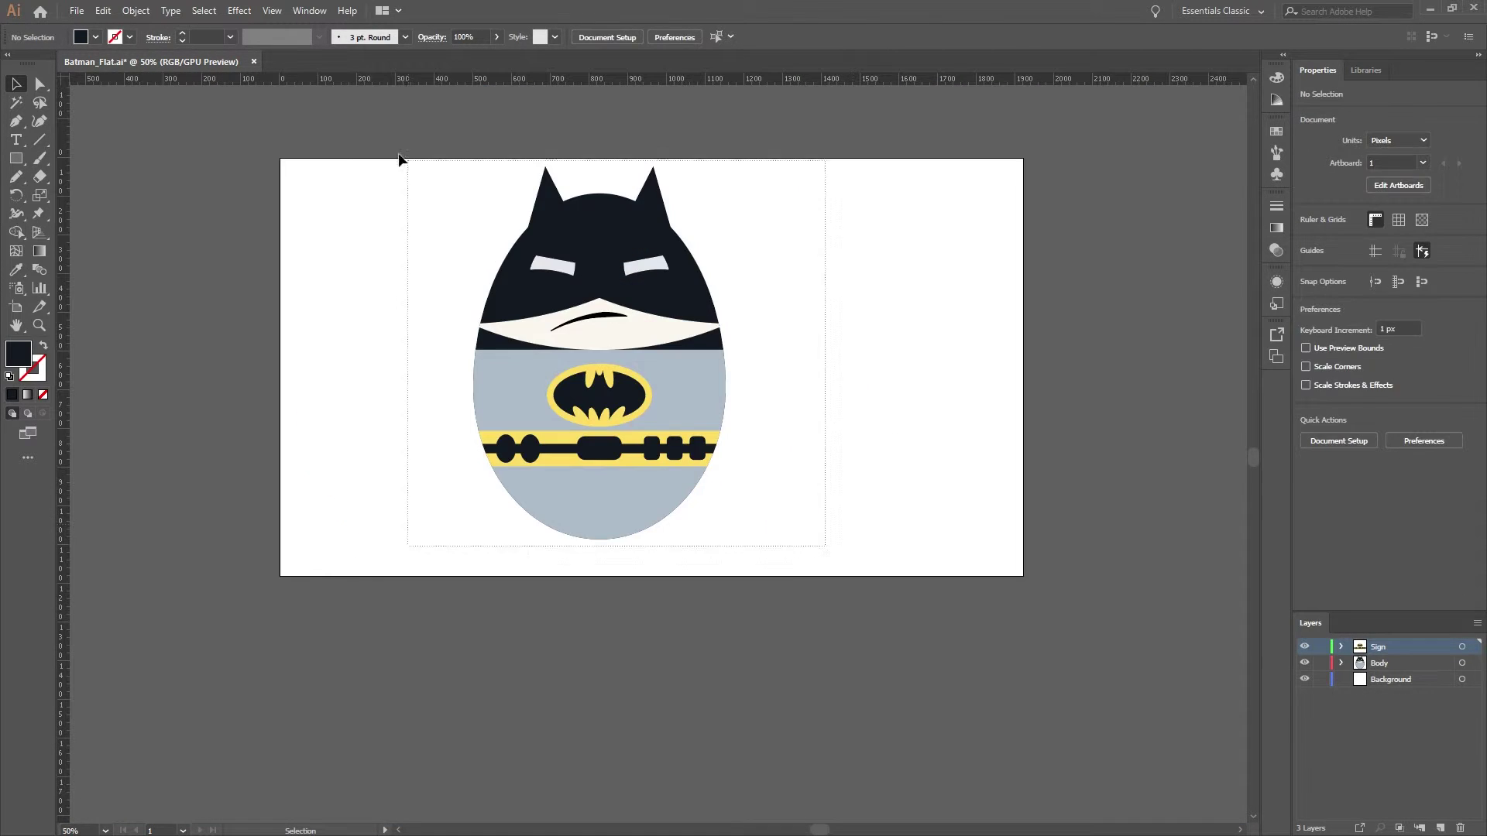
left_click_drag(398, 155, 836, 425)
left_click_drag(606, 275, 664, 271)
left_click(895, 479)
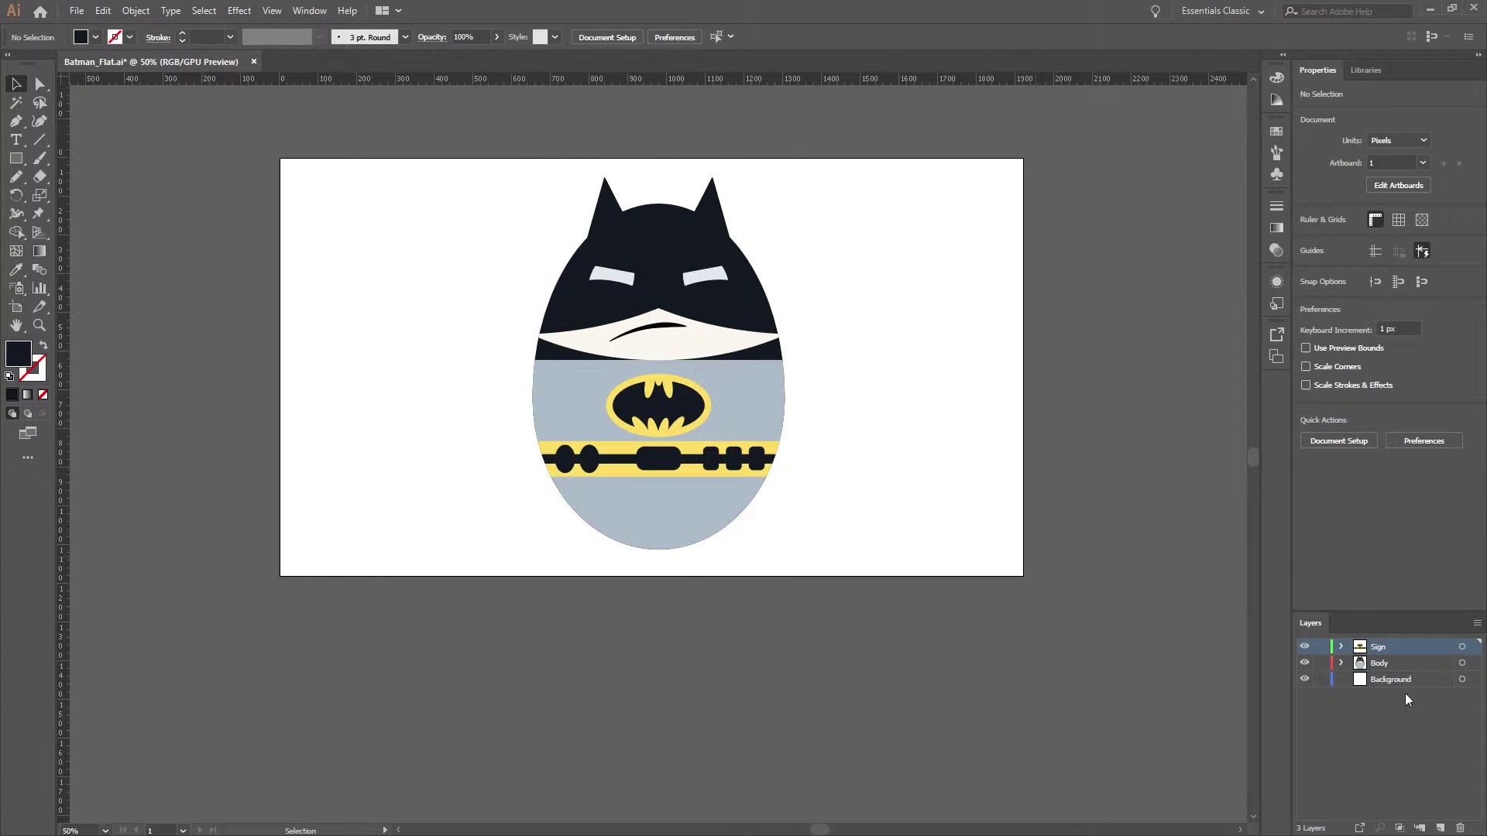
left_click(1277, 131)
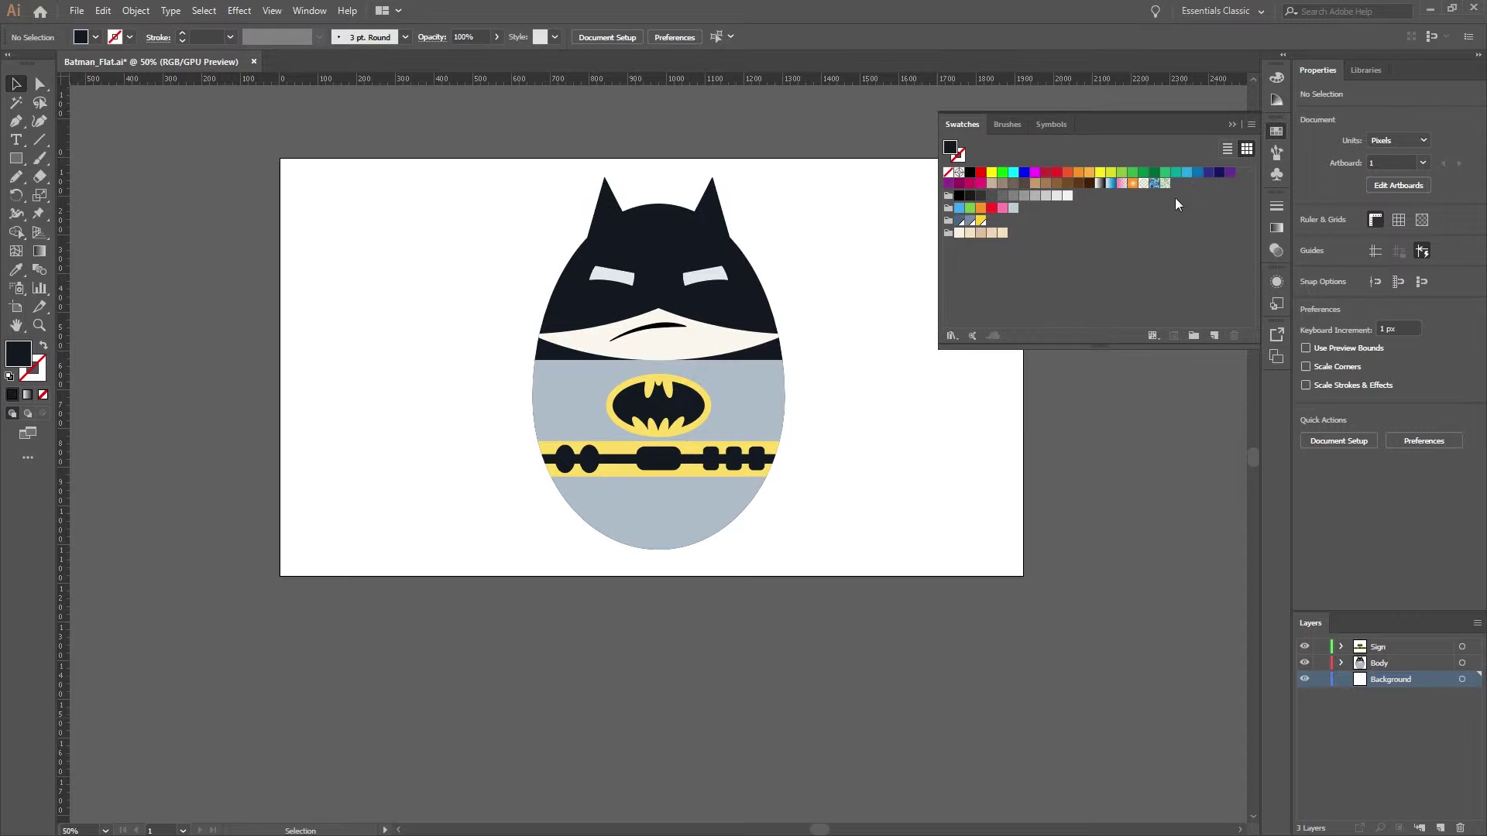
Step: Cover the artboard with a radial-gradient rectangle and widen its blue glow
key("m")
left_click_drag(275, 153, 1033, 581)
key("period")
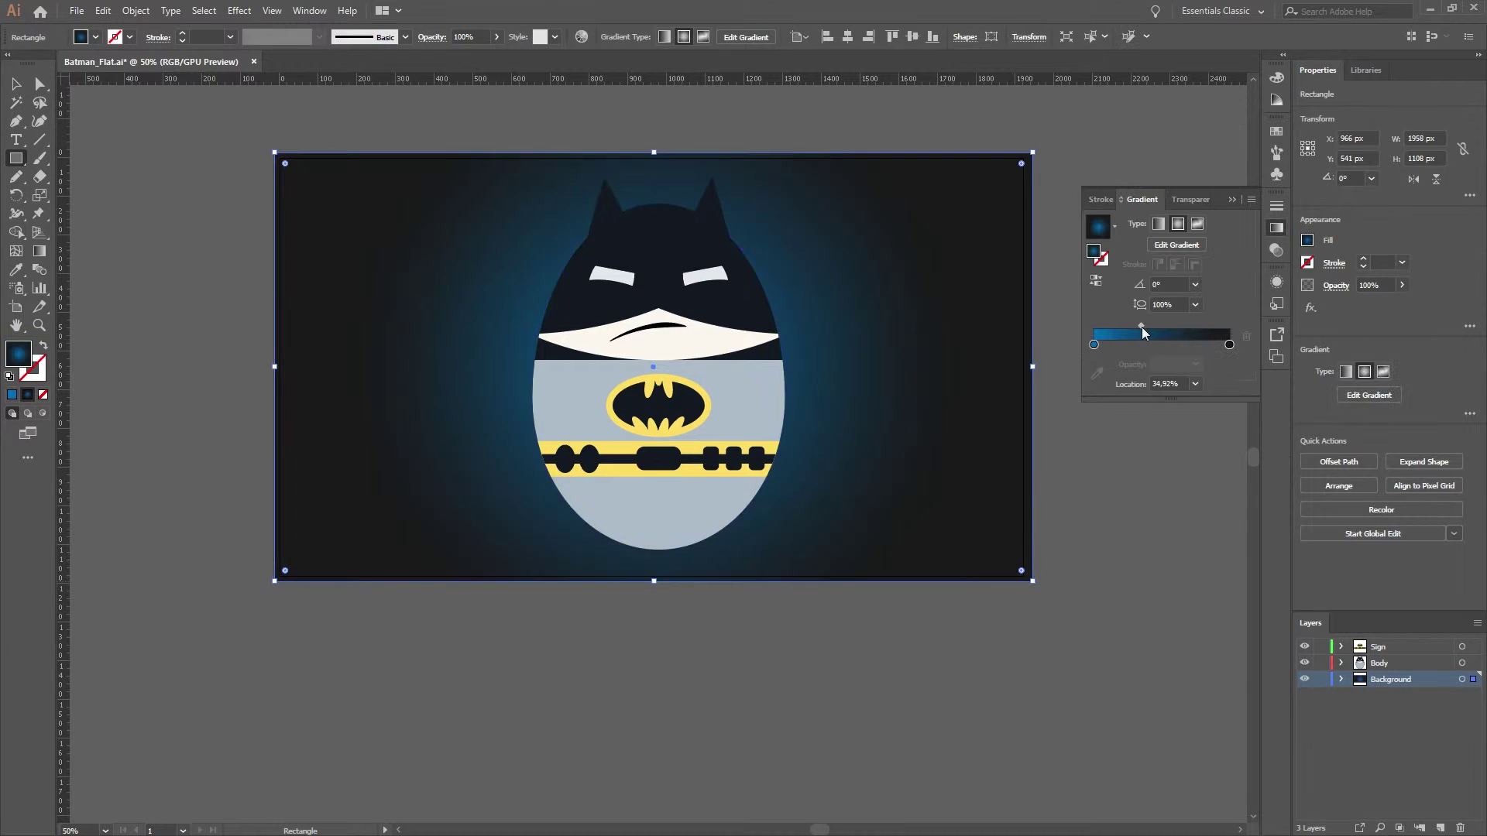
left_click_drag(1141, 326, 1157, 326)
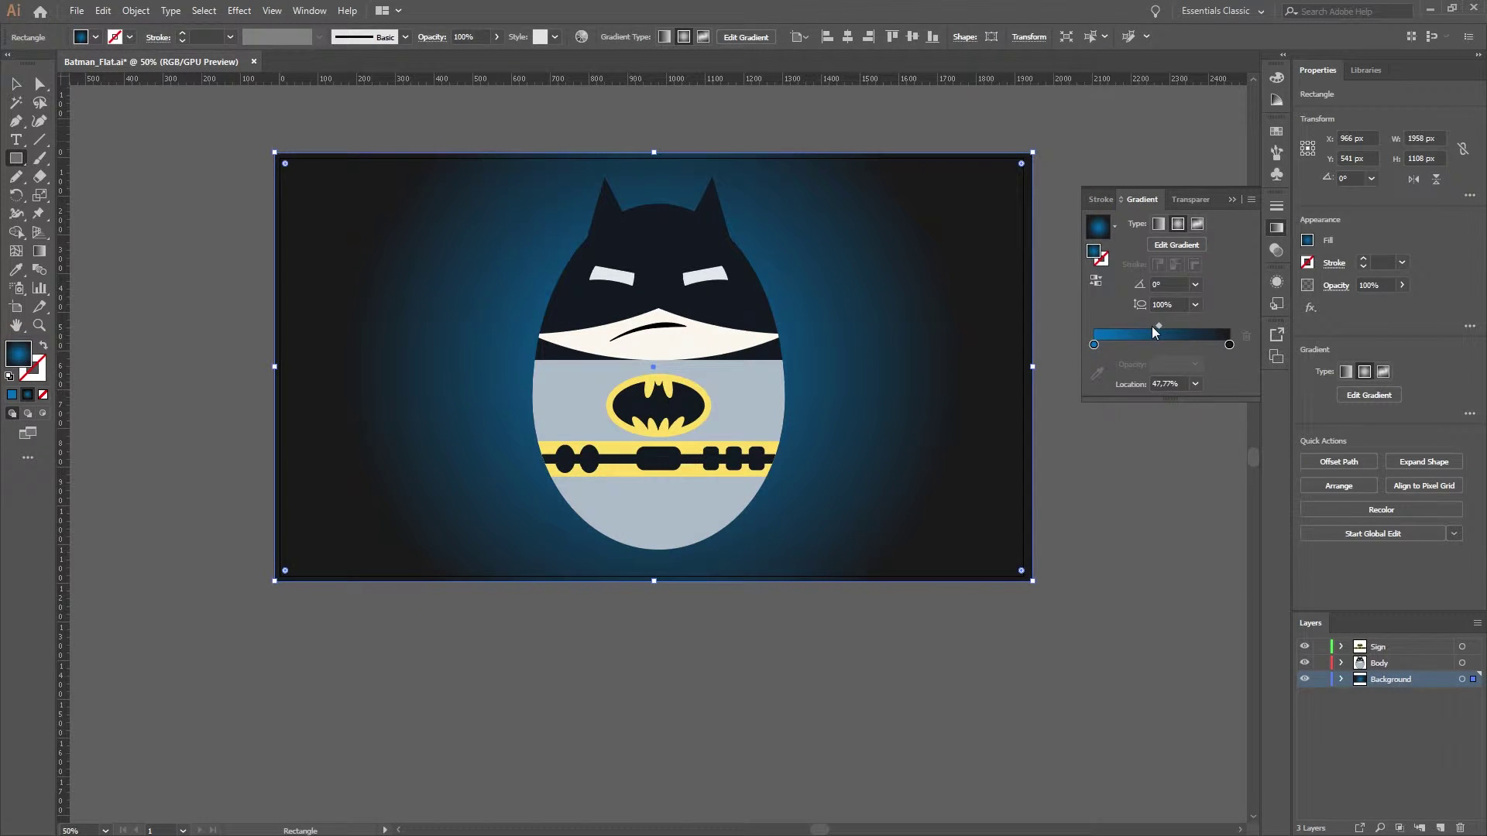
key("g")
left_click_drag(349, 366, 229, 366)
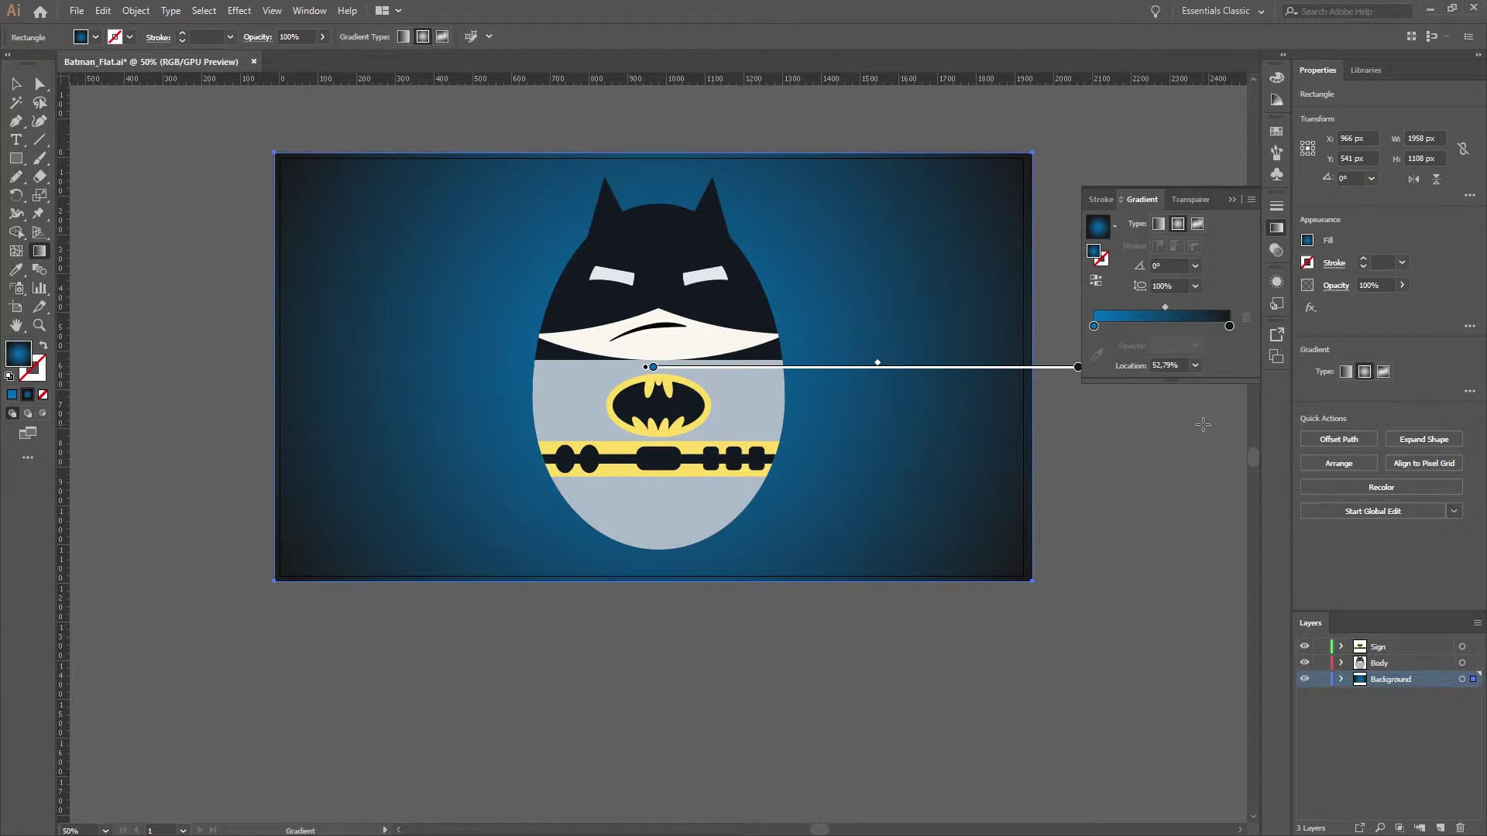
Step: On the Sign layer, draw a dark triangle with the Polygon tool
left_click(1162, 697)
left_click(1378, 647)
left_click_drag(411, 626, 566, 670)
Step: Move the dark triangle onto Batman's body and rotate it into place
key("v")
left_click_drag(428, 667, 612, 552)
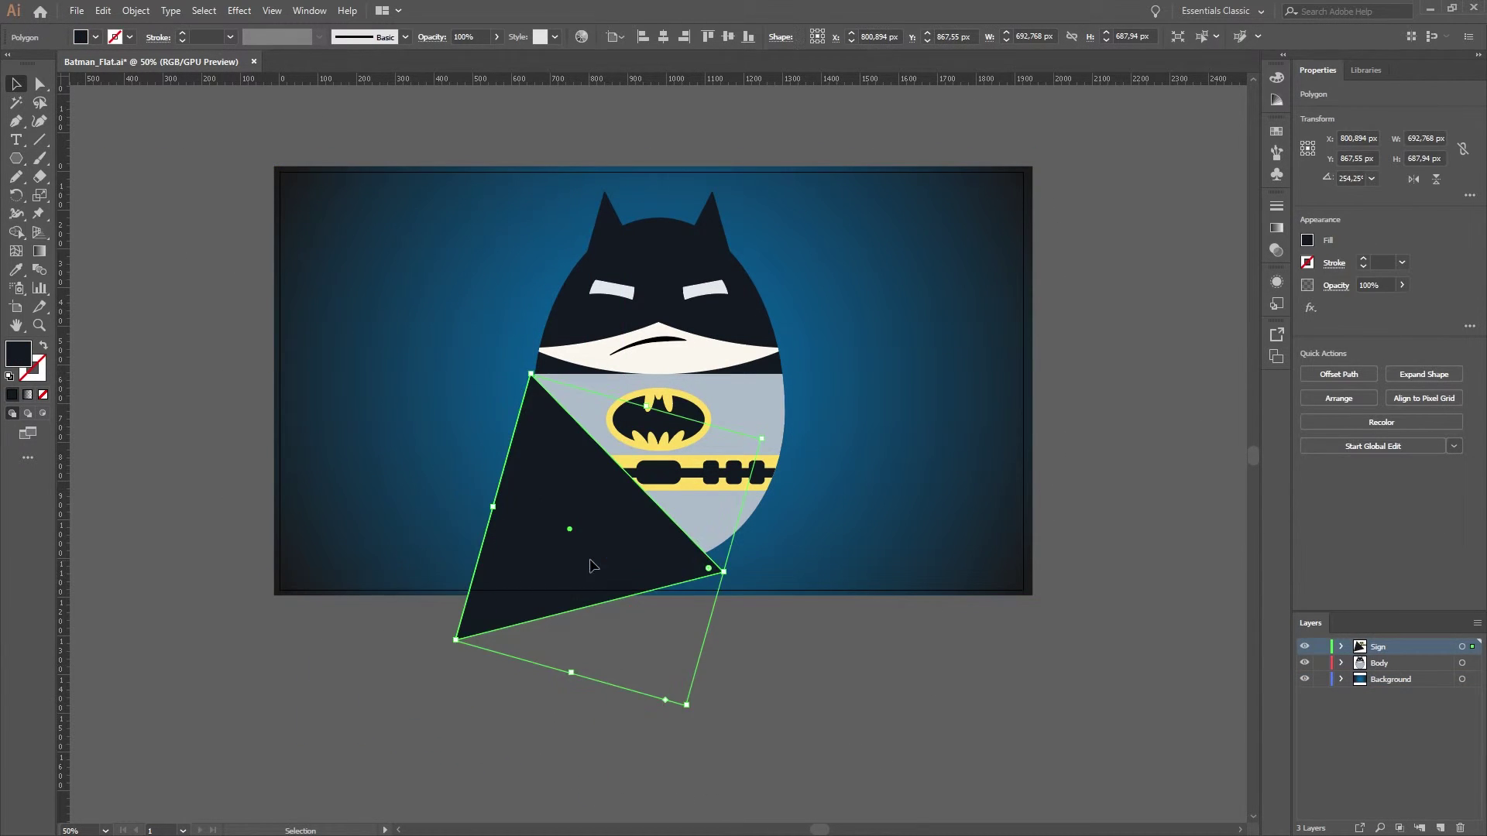
left_click_drag(792, 418, 1108, 699)
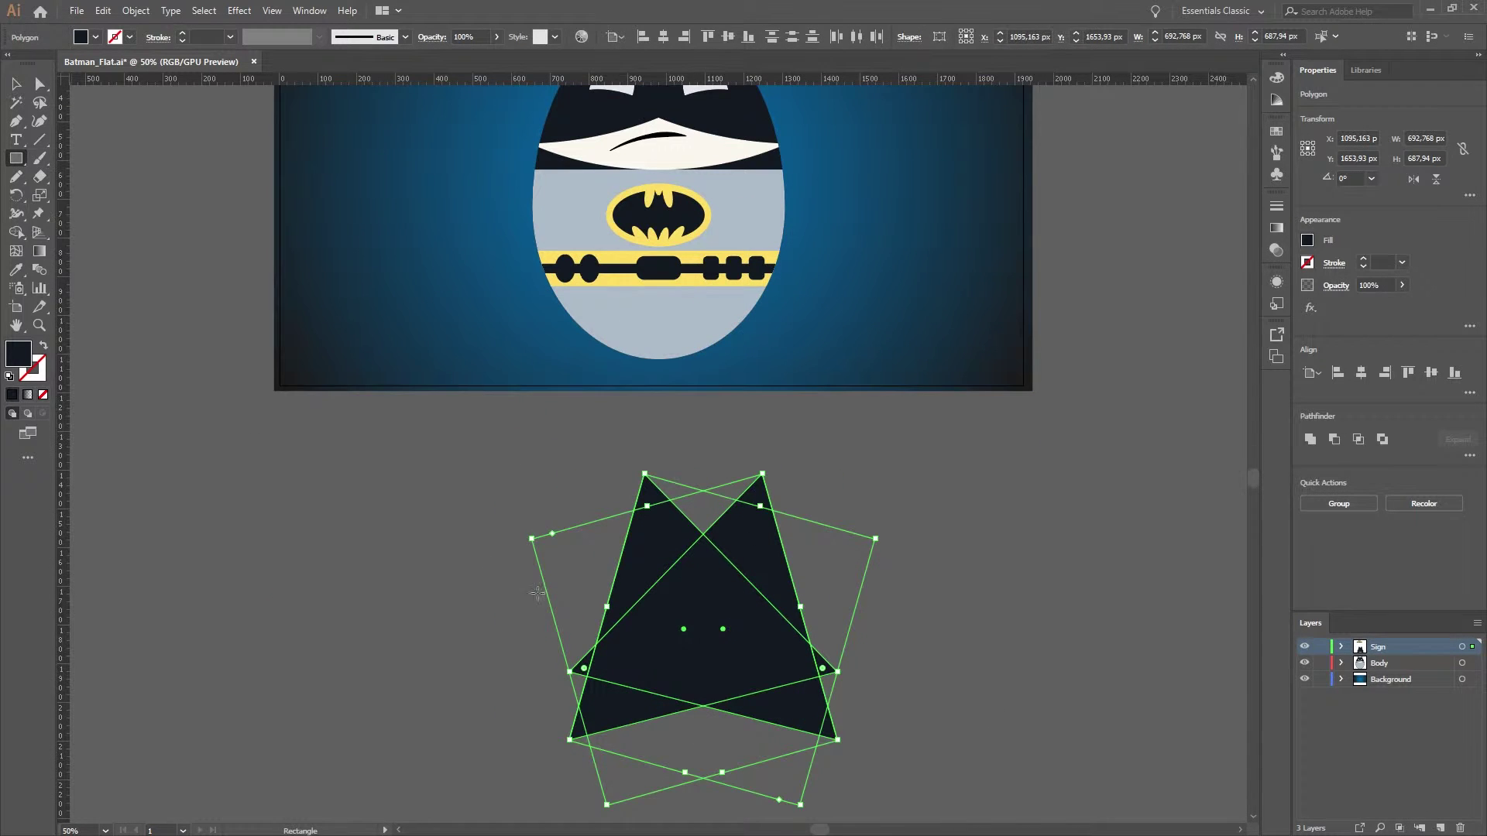
left_click_drag(542, 542, 935, 648)
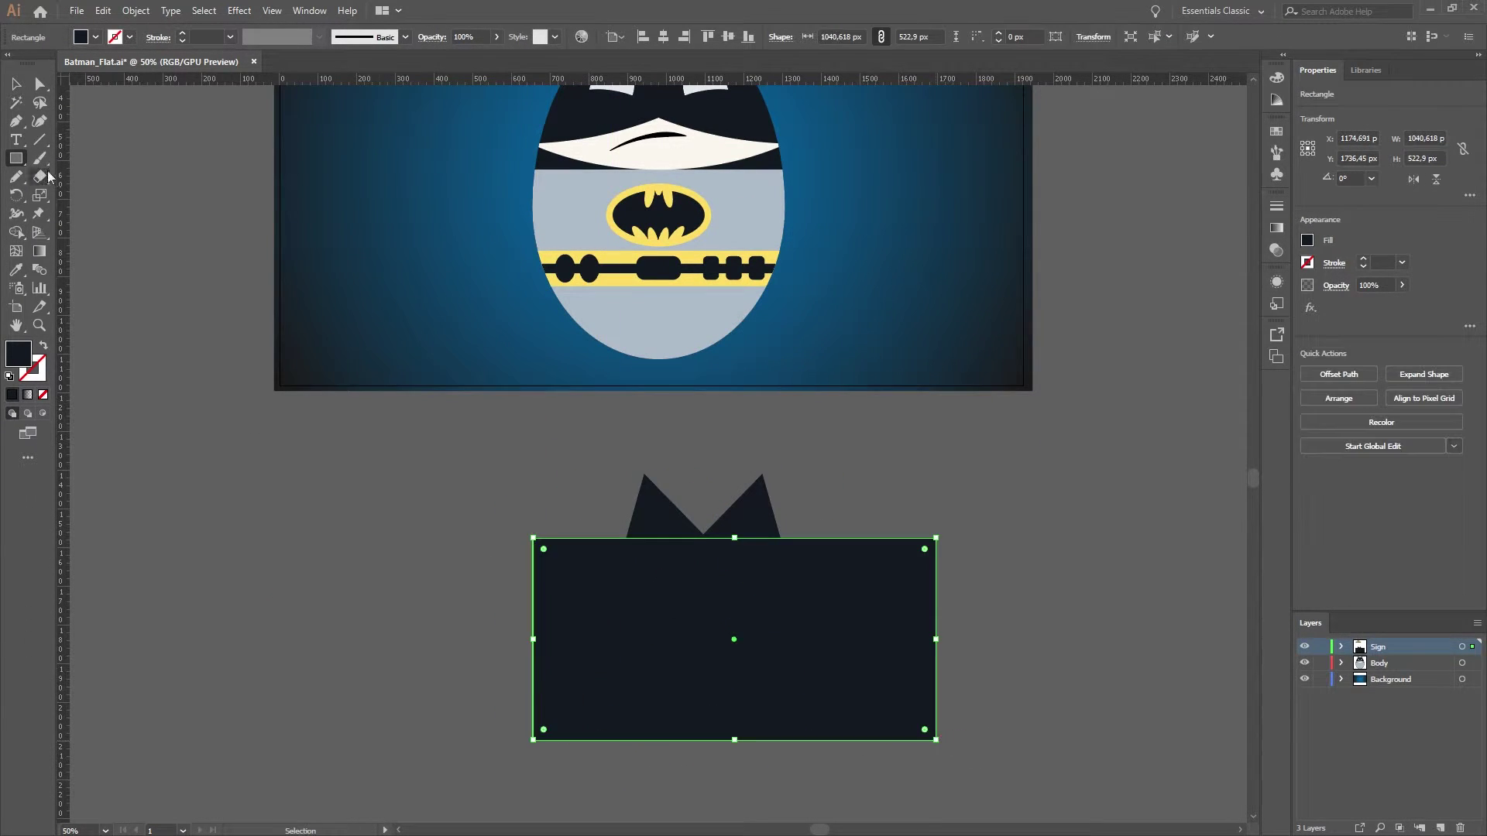
scroll(736, 589, "down", 2)
Step: Merge the shapes into a trapezoid with Shape Builder and send it behind the logo and belt
key("shift+m")
left_click_drag(619, 542, 829, 558)
key("v")
scroll(829, 559, "up", 5)
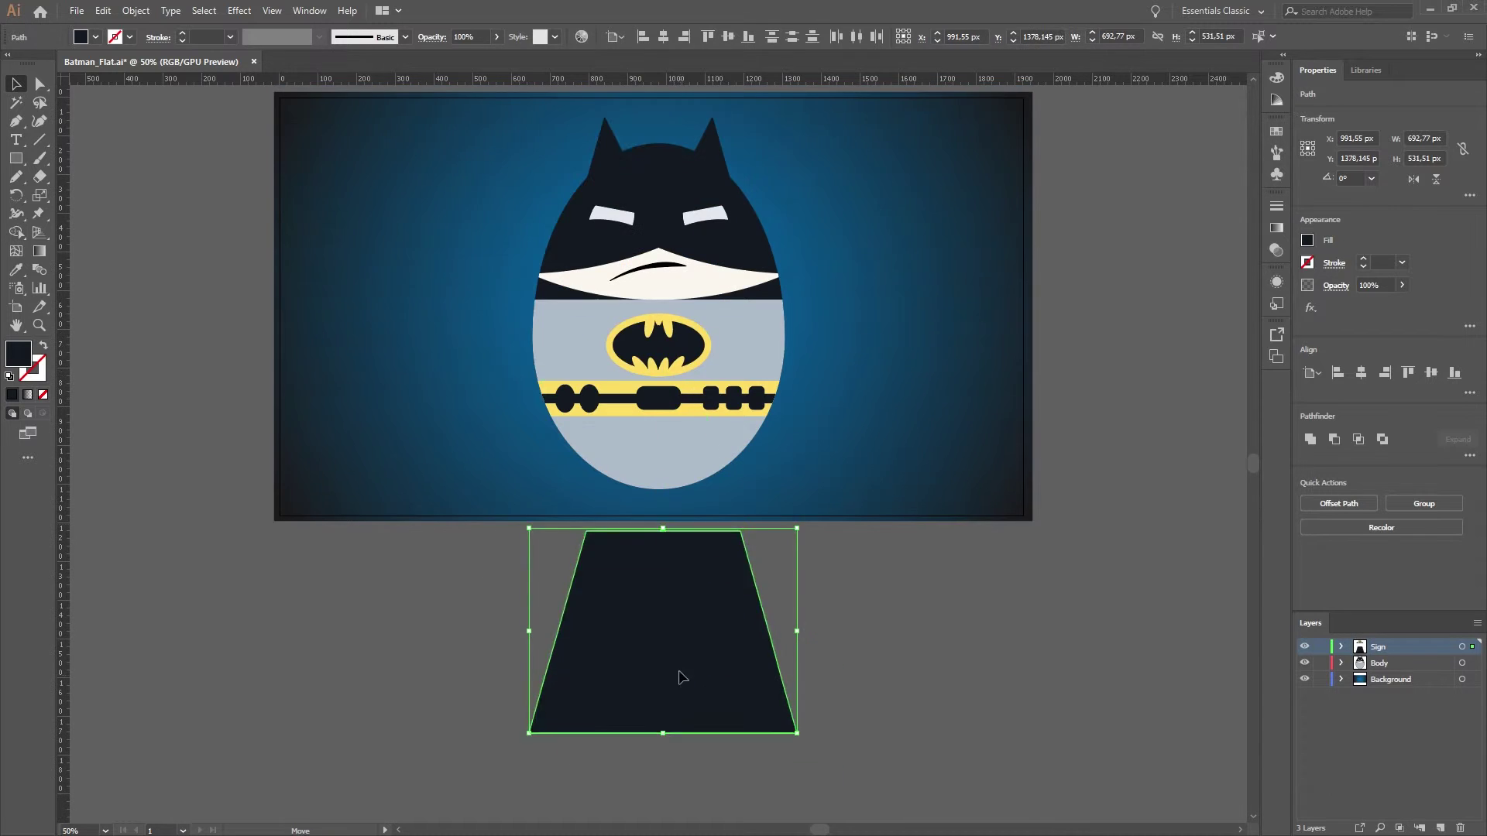
left_click_drag(680, 677, 634, 438)
left_click_drag(747, 399, 837, 399)
left_click_drag(731, 352, 737, 305)
right_click(681, 324)
left_click(891, 633)
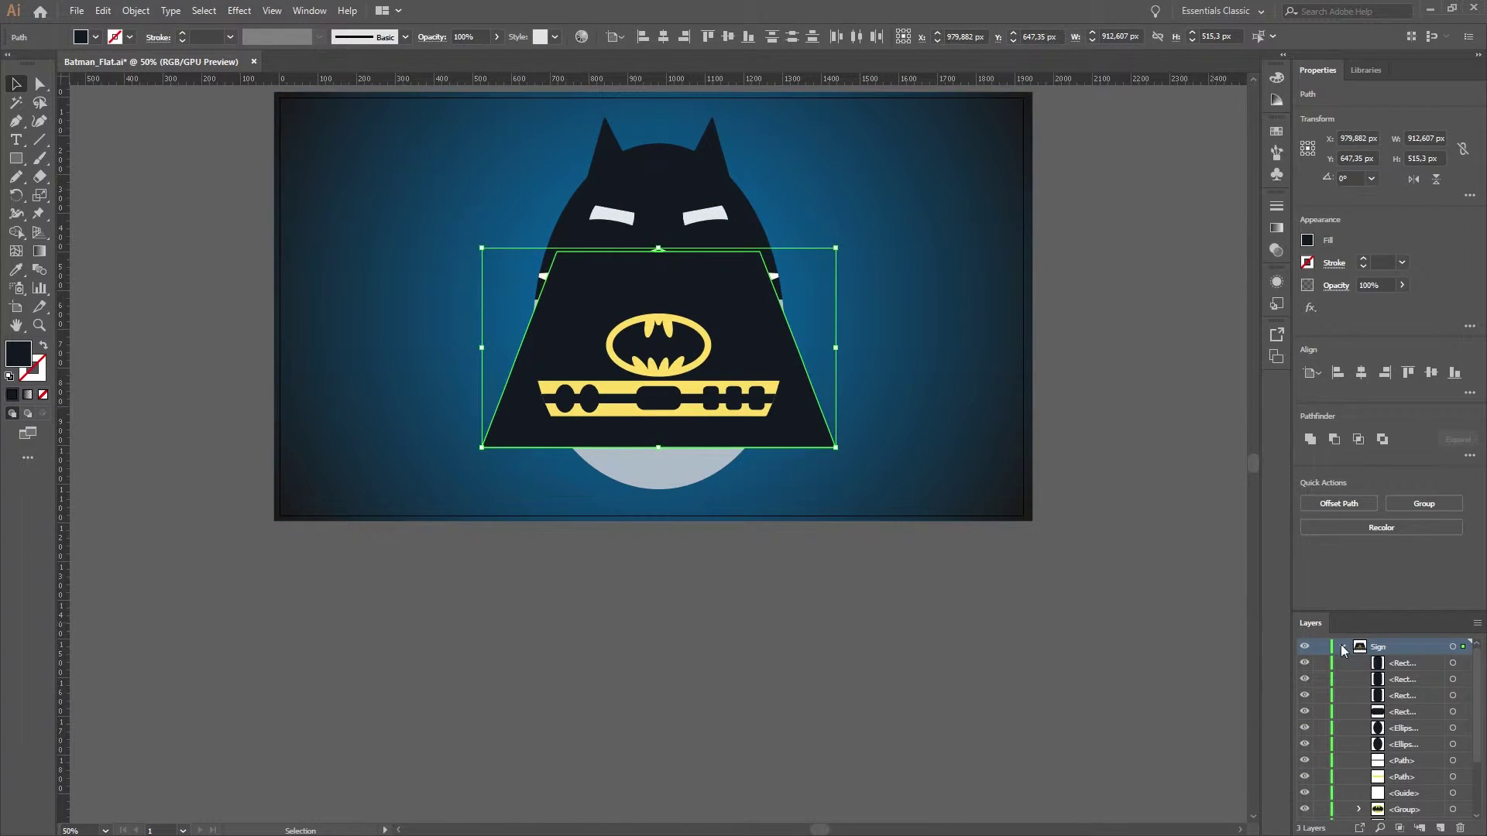
left_click_drag(697, 349, 709, 654)
Step: Scallop the cape's hem by erasing a row of ellipses' lower halves with Shape Builder
key("l")
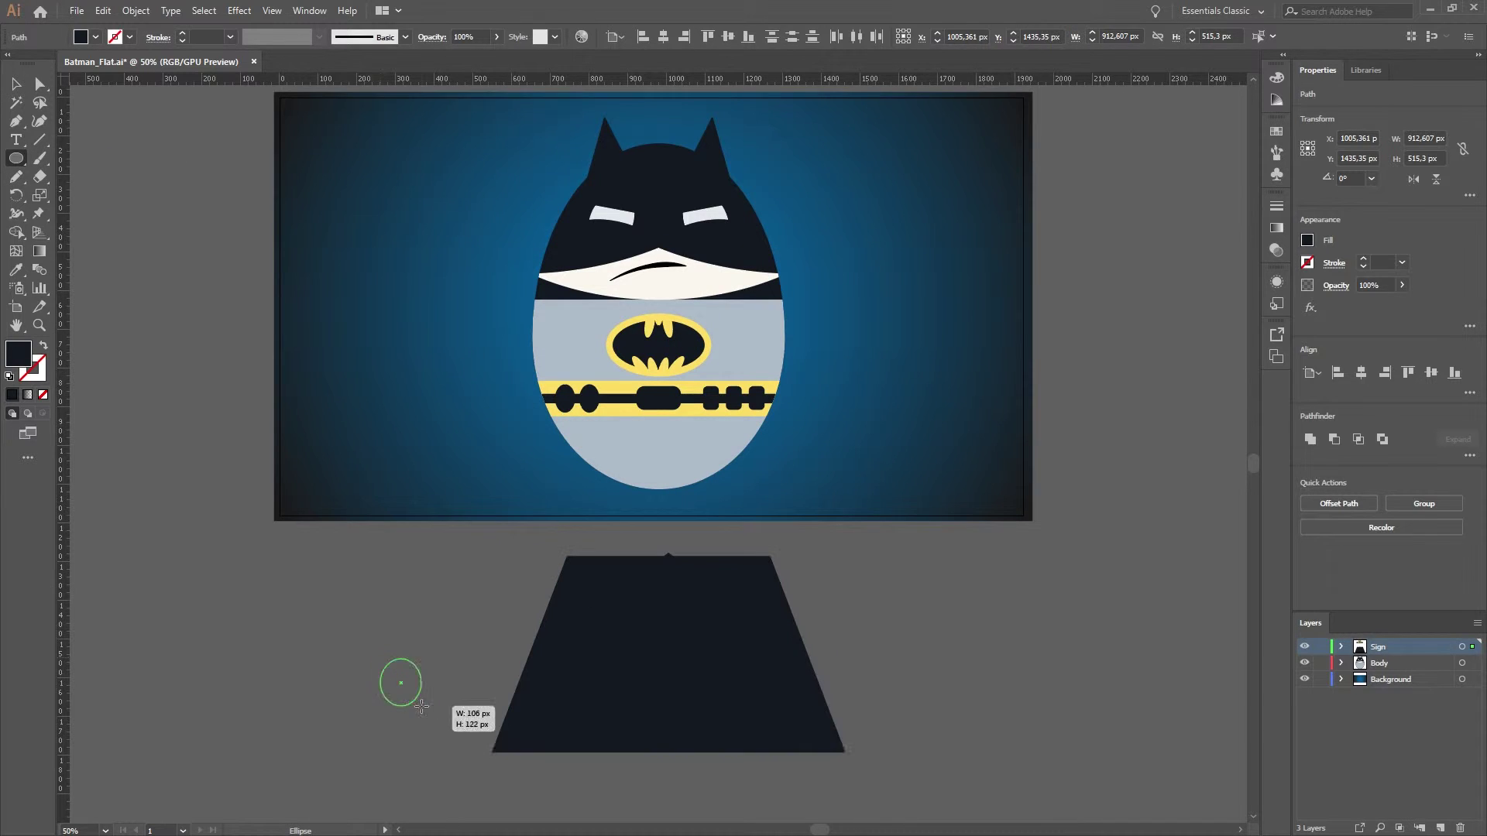
scroll(398, 681, "down", 3)
mouse_move(398, 578)
left_mouse_down()
mouse_move(440, 630)
mouse_move(536, 648)
mouse_move(513, 649)
mouse_move(821, 654)
mouse_move(480, 434)
left_mouse_up()
left_click(627, 682)
key("shift+m")
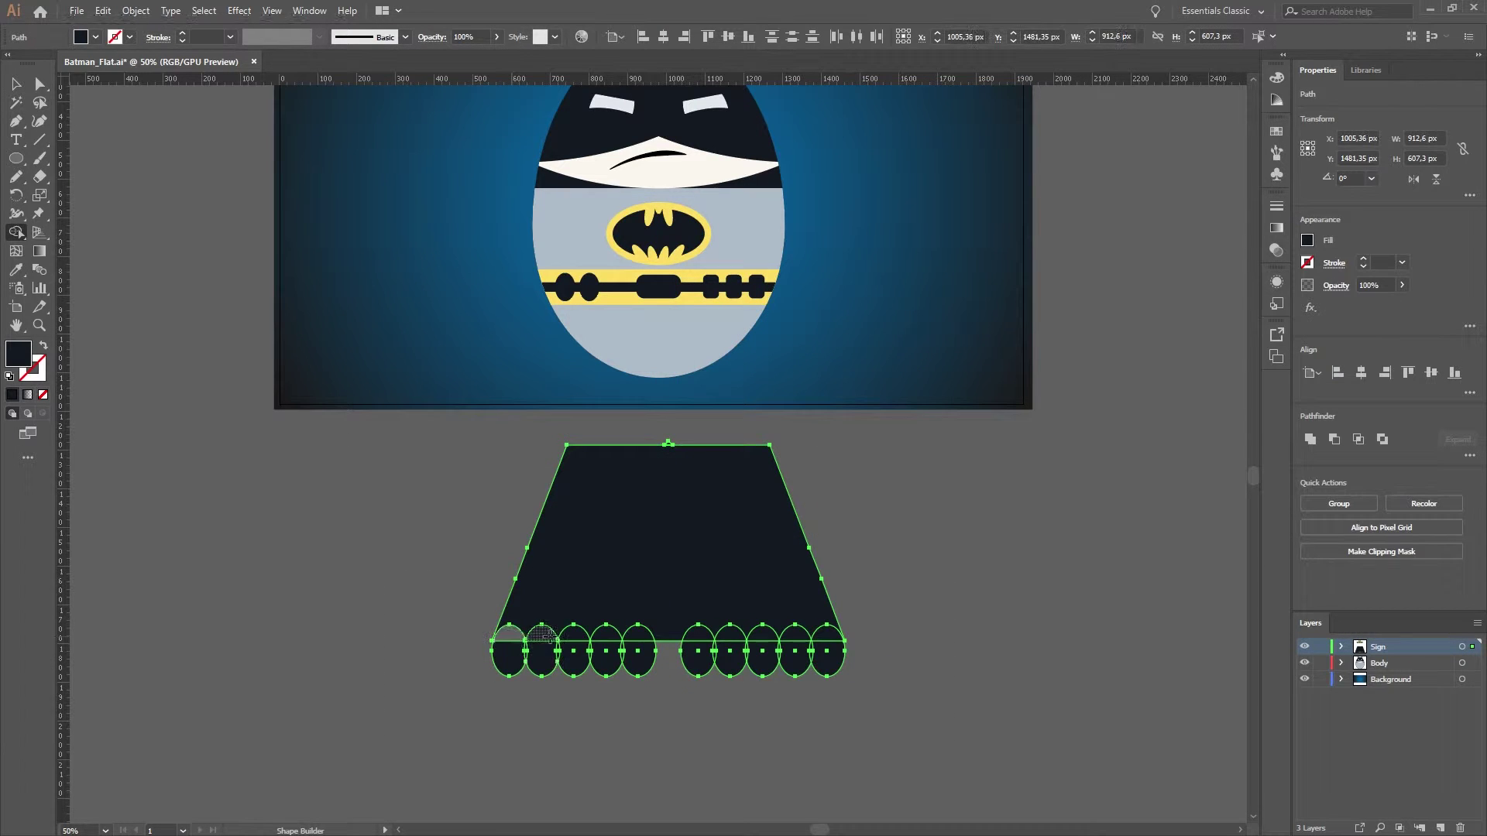
left_click_drag(728, 658, 813, 655)
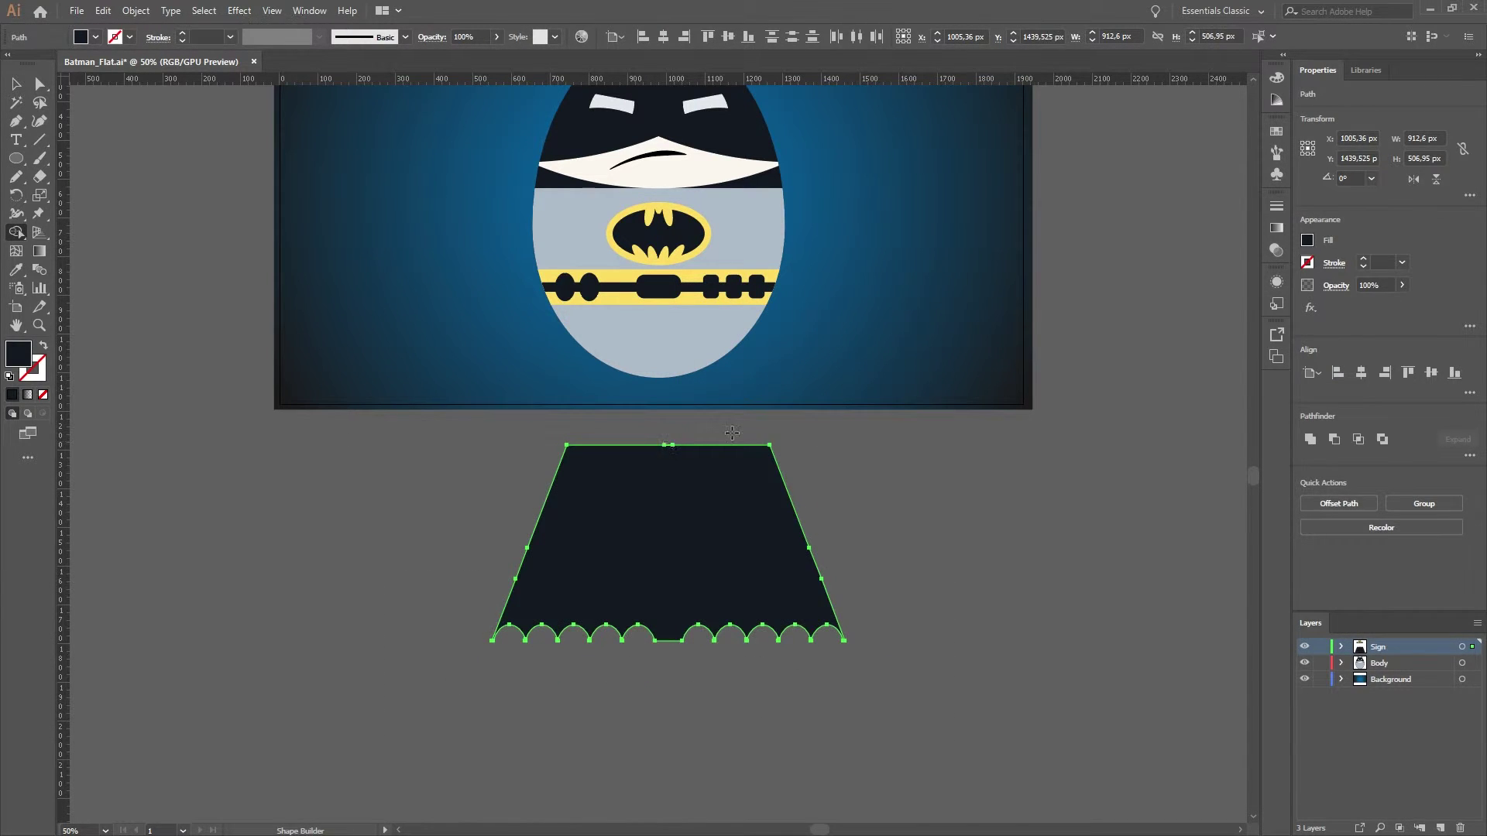
key("v")
left_click(963, 746)
Step: Move the scalloped cape from the Sign layer into the Body layer, up onto Batman's body
left_click(674, 550)
left_click(1342, 647)
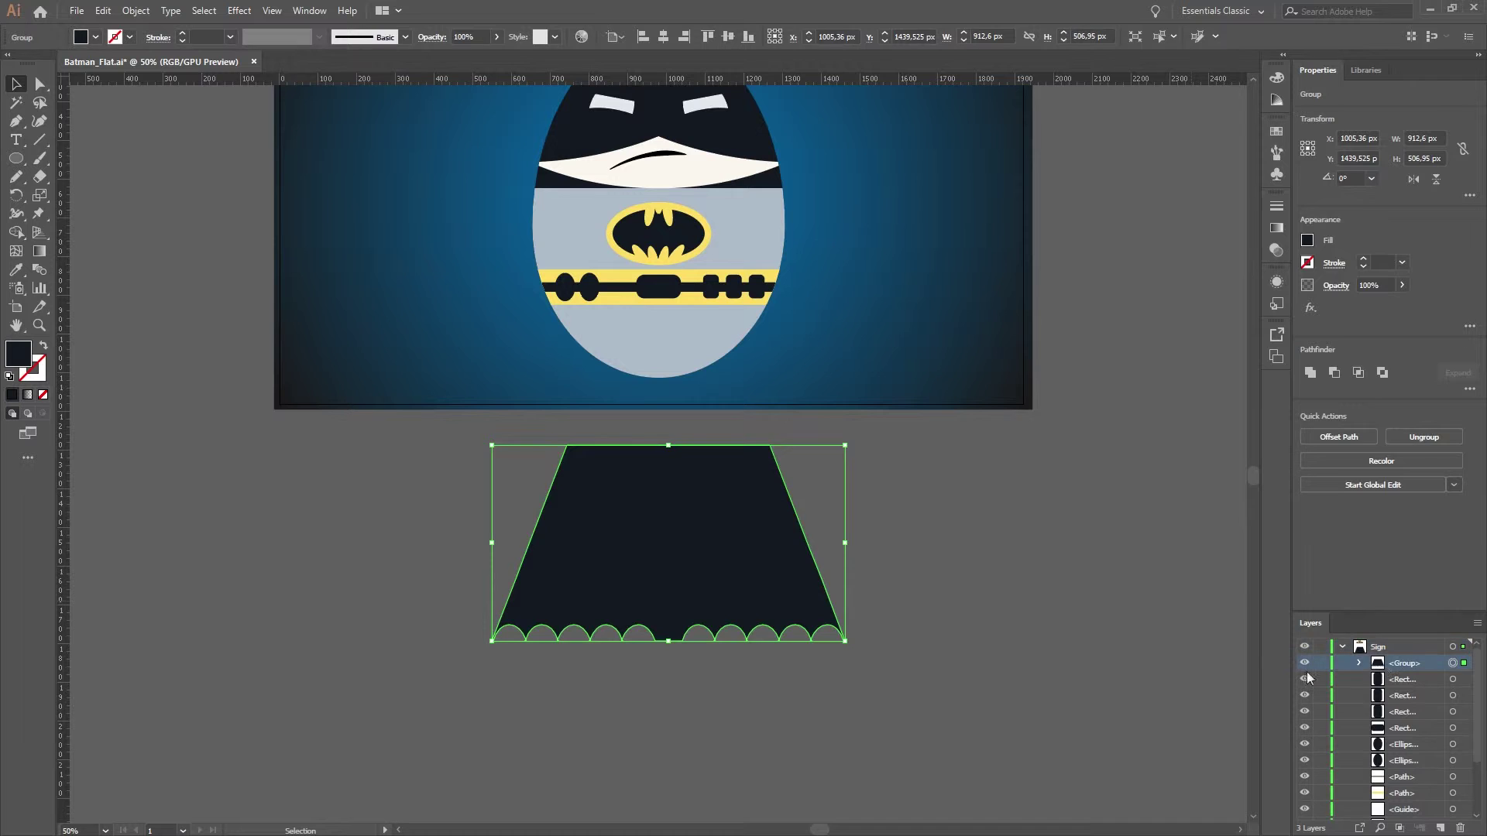
key("ctrl+x")
key("ctrl+v")
left_click_drag(690, 468, 694, 259)
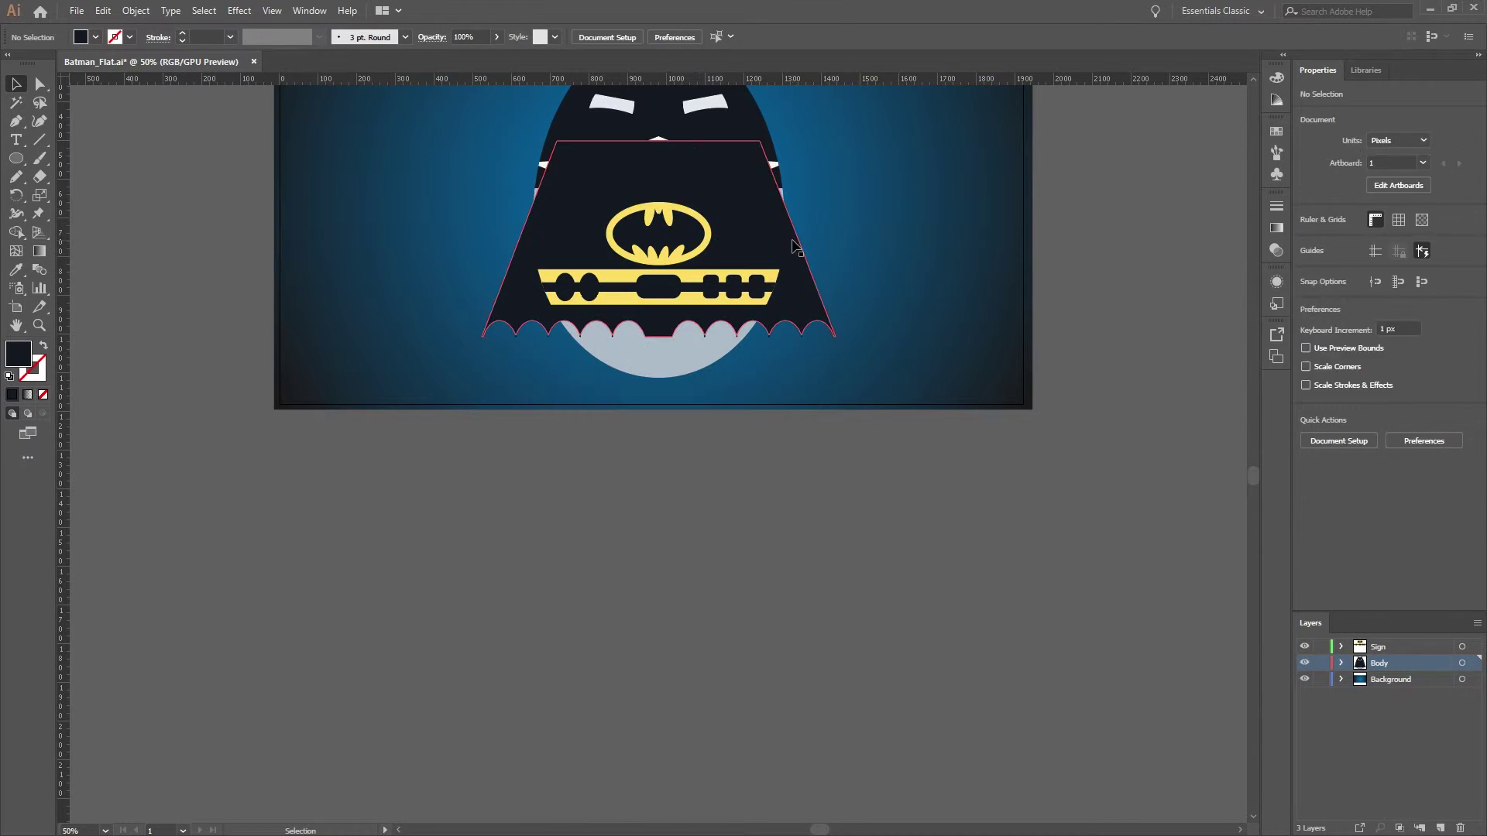
Step: Send the cape behind the body and narrow it so its tips flare out
key("ctrl+shift+bracketleft")
scroll(854, 567, "up", 3)
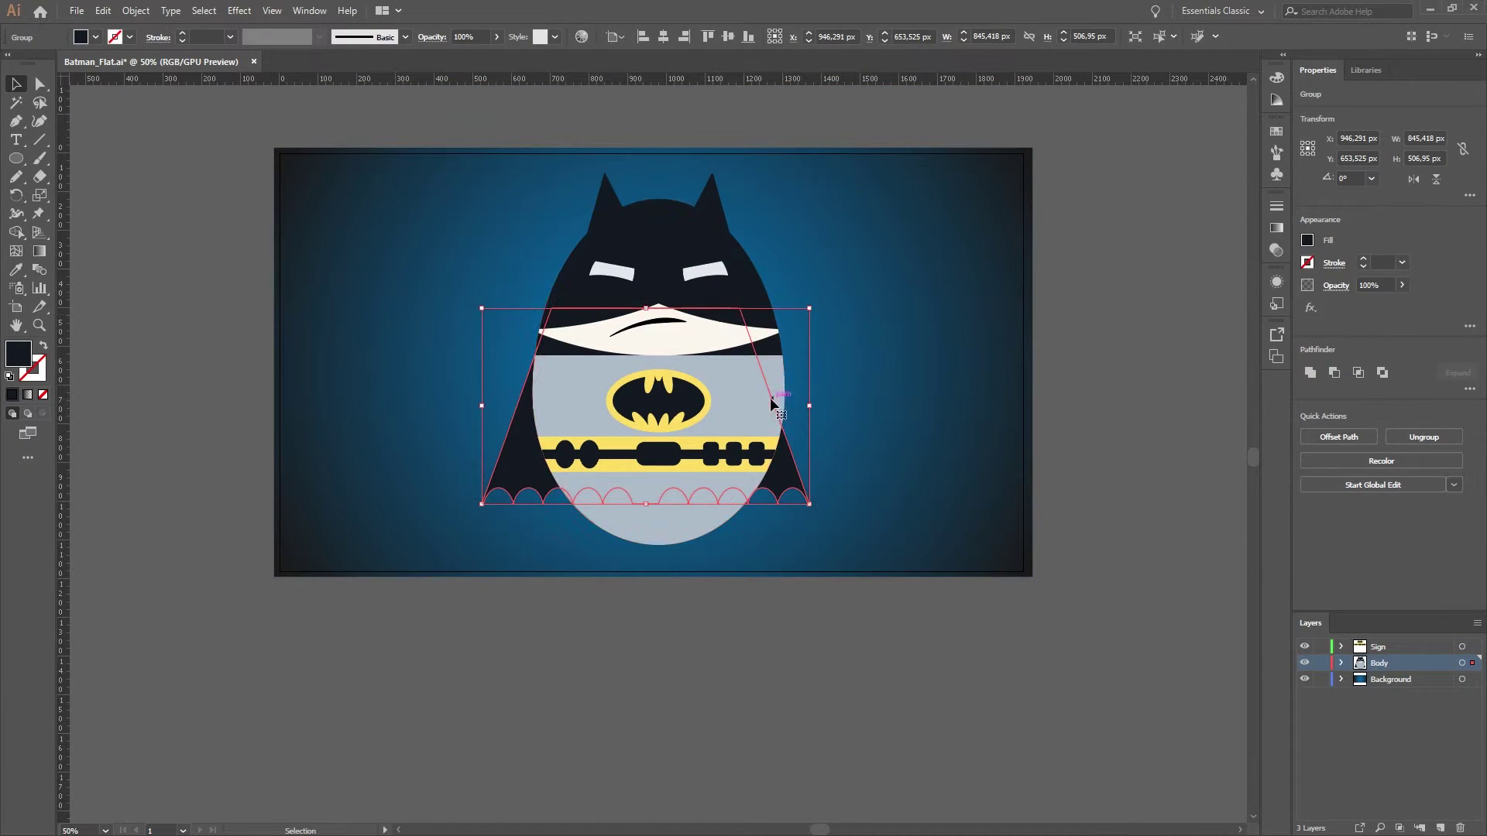
left_click(1018, 634)
left_click(793, 473)
left_click_drag(809, 405, 769, 379)
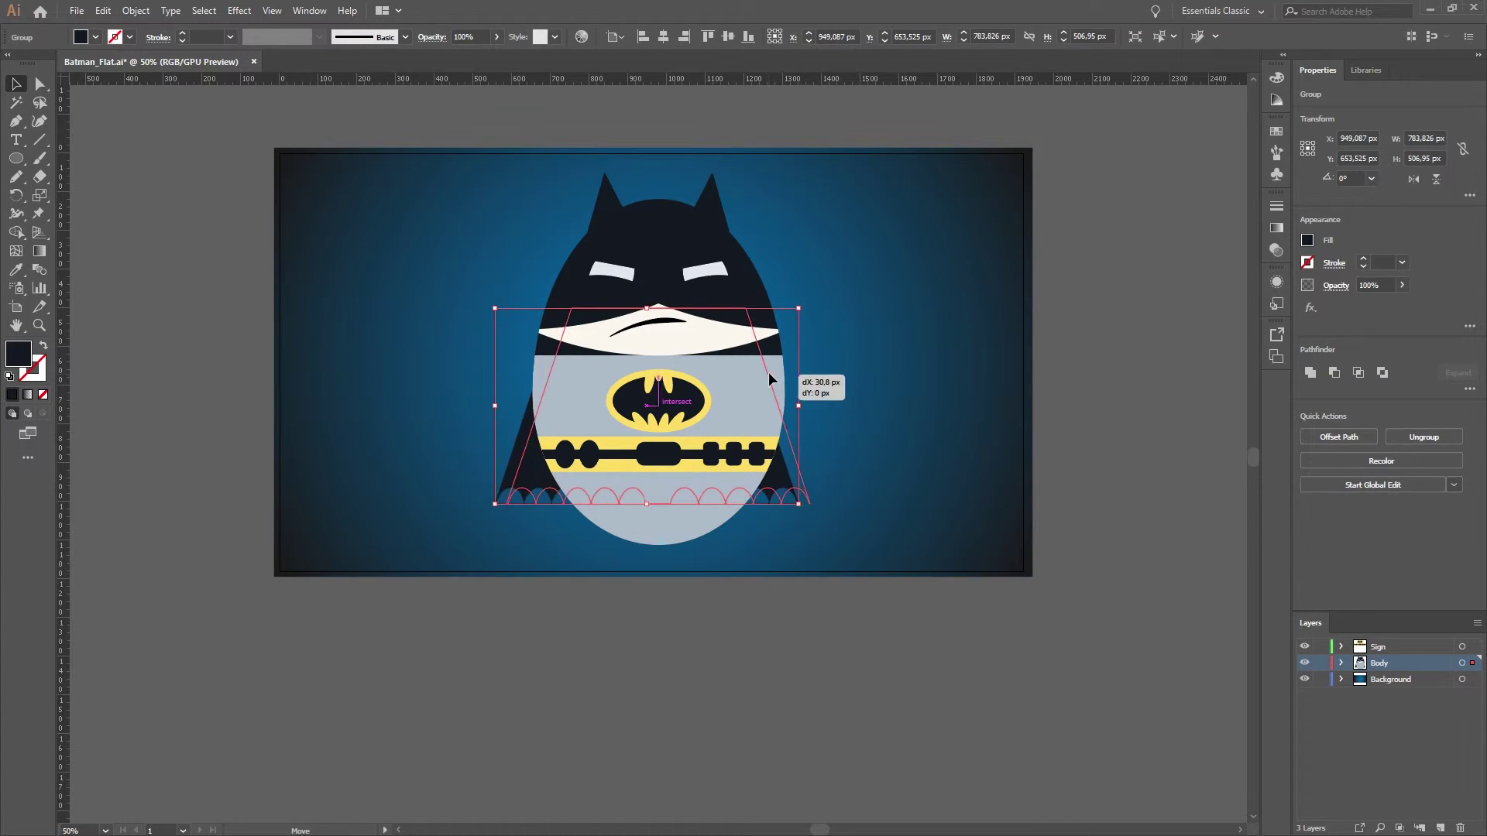
left_click(875, 636)
Step: Try stretching the yellow belt wider, then undo the resize
left_click(748, 468)
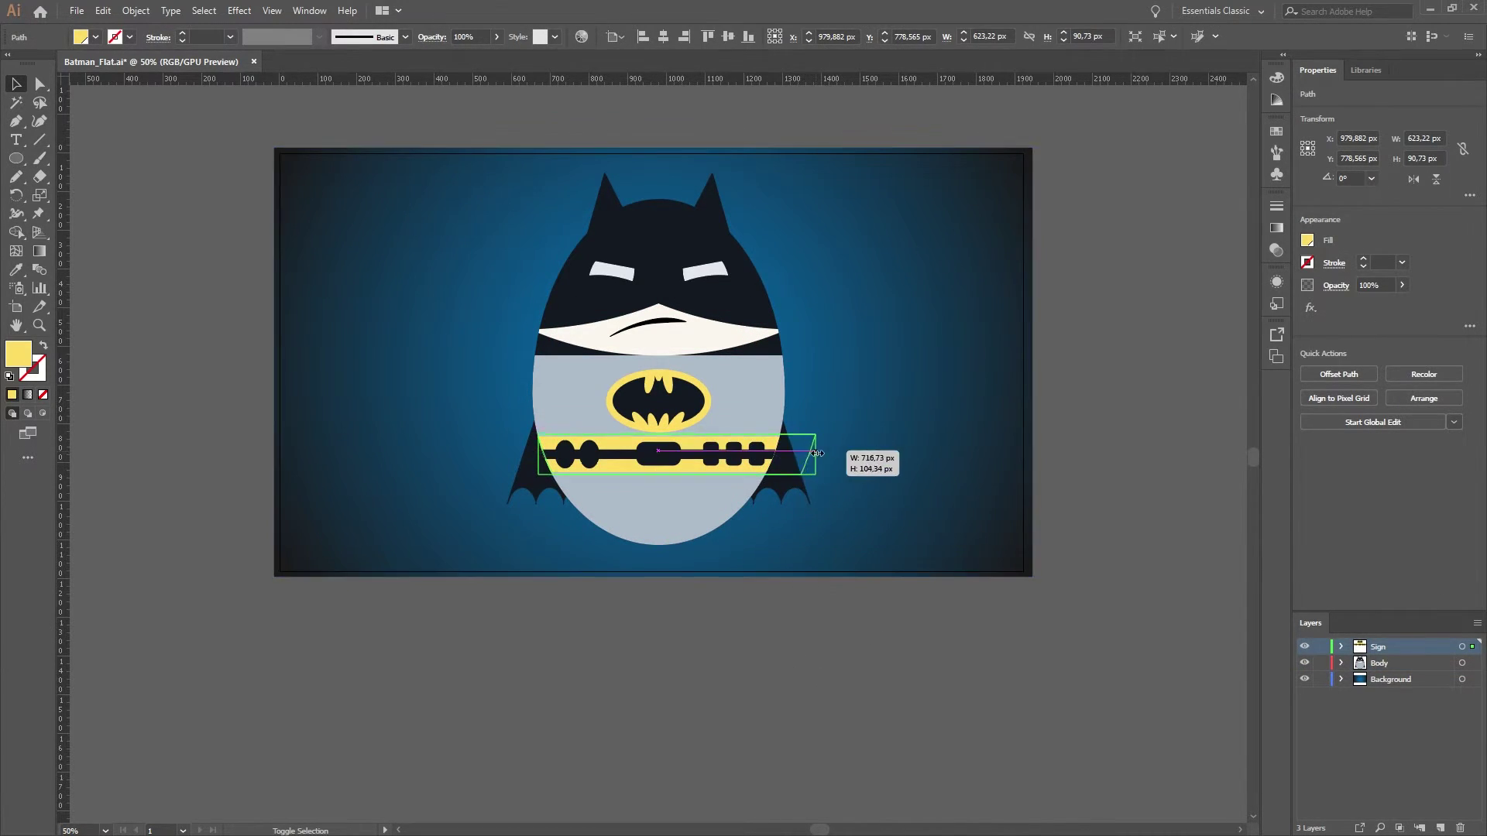
left_click_drag(817, 454, 806, 453)
key("ctrl+z")
Step: Stretch the dark belt strip wider and shorten the yellow belt's right end
left_click(771, 445)
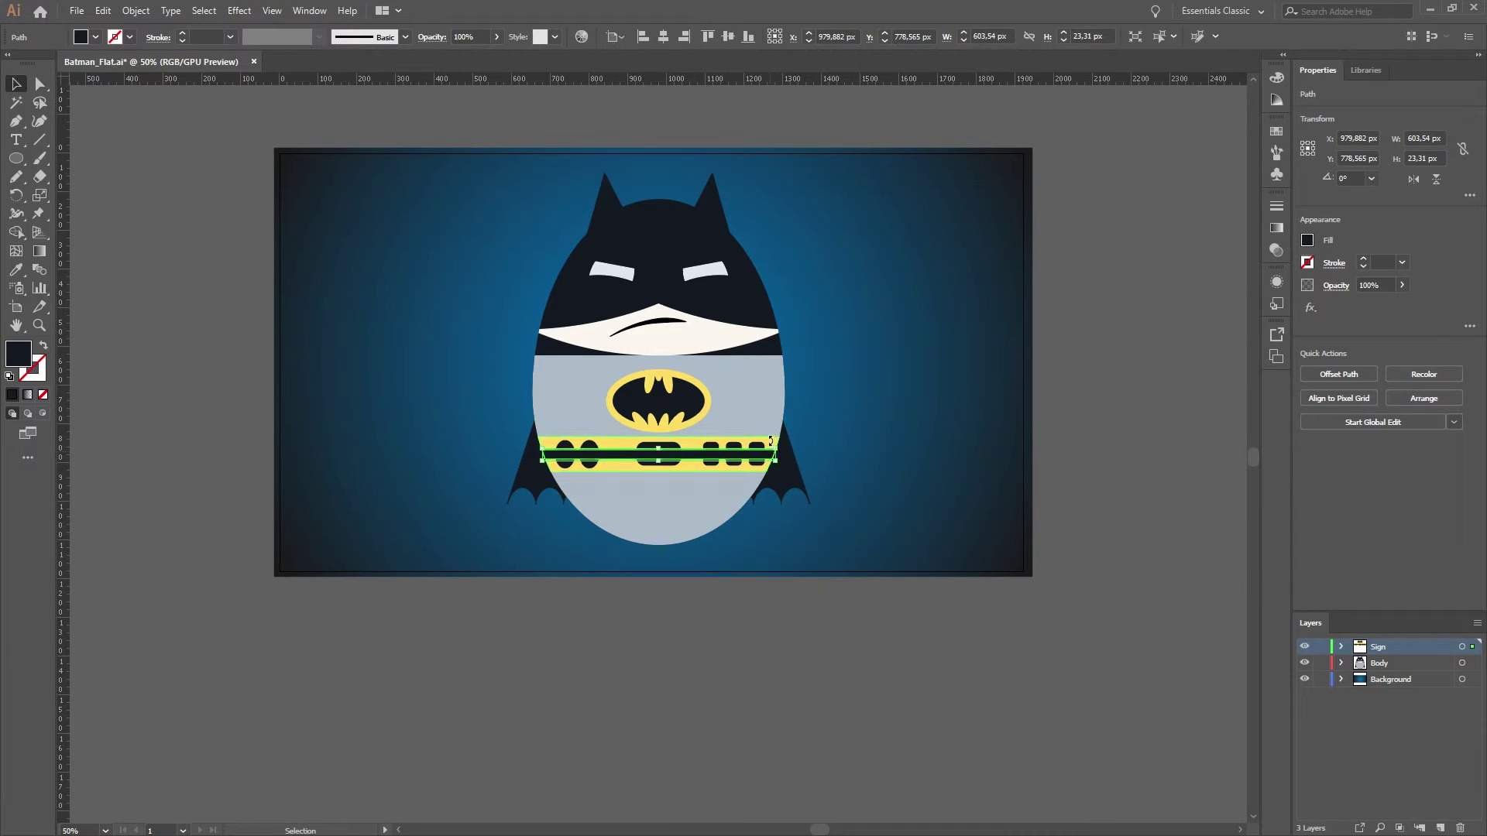
scroll(771, 441, "up", 5)
left_click_drag(939, 468, 1124, 426)
scroll(1124, 426, "up", 2)
left_click(869, 612)
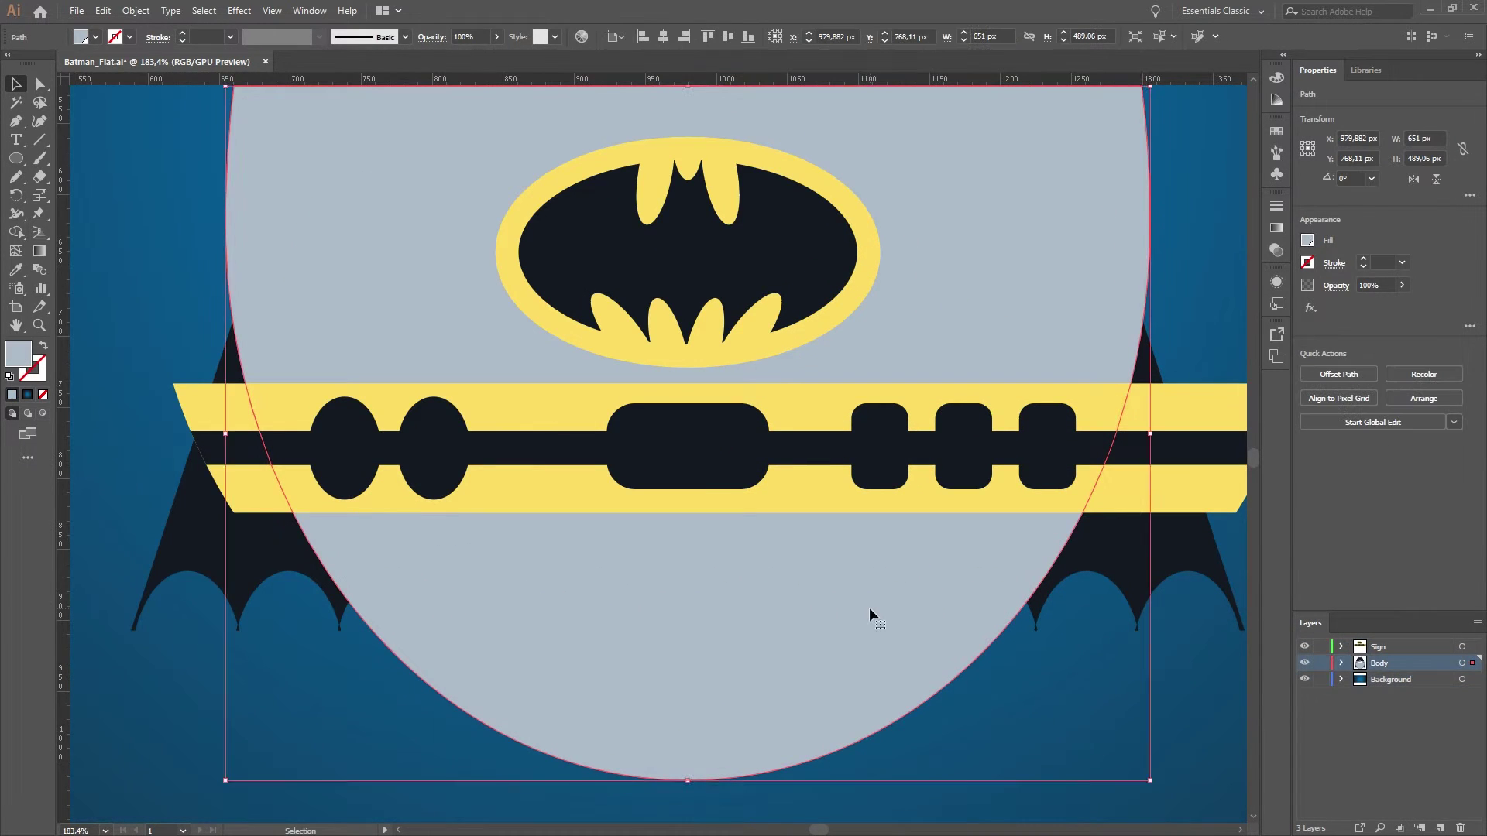
scroll(1226, 474, "right", 3)
left_click(1106, 409)
left_click_drag(1106, 409, 1001, 411)
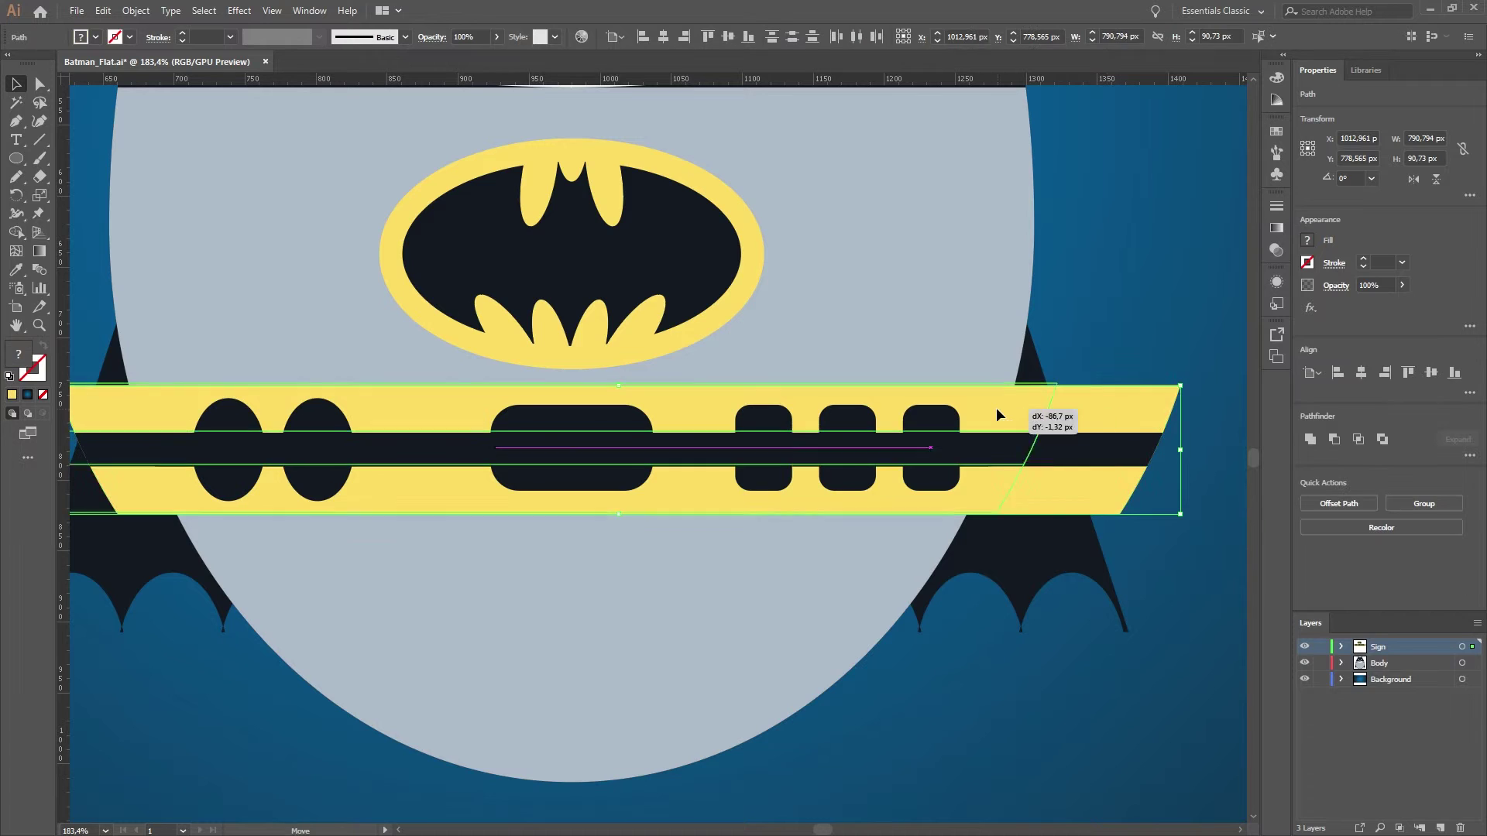
left_click(1135, 499)
left_click(969, 442)
Step: In Outline view, delete the belt's right corner anchor to slant its end
key("ctrl+y")
scroll(684, 392, "up", 4)
key("a")
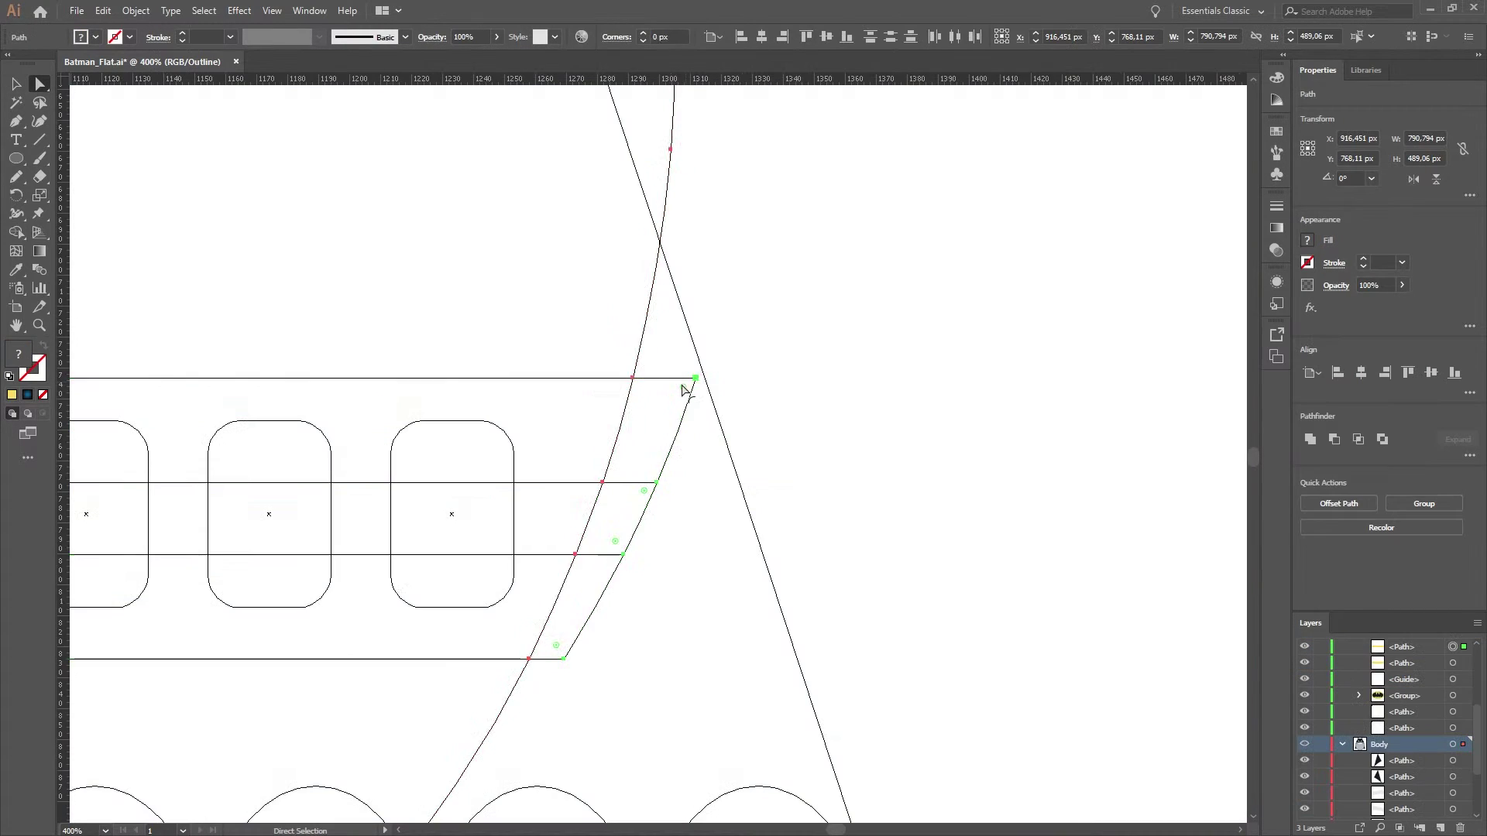
left_click(632, 379)
left_click(679, 425)
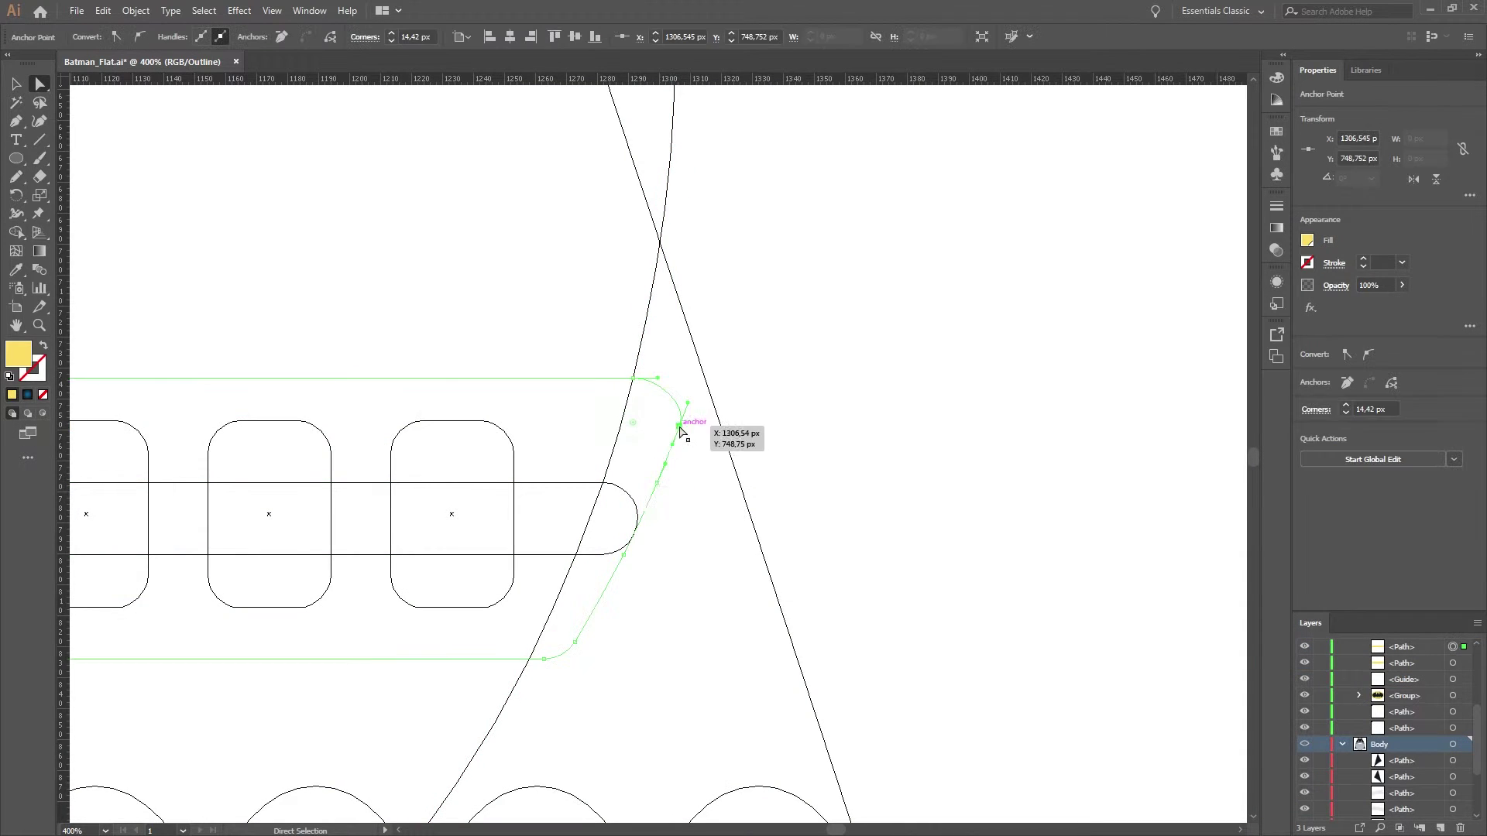
key("p")
left_click(679, 427)
key("v")
key("ctrl+a")
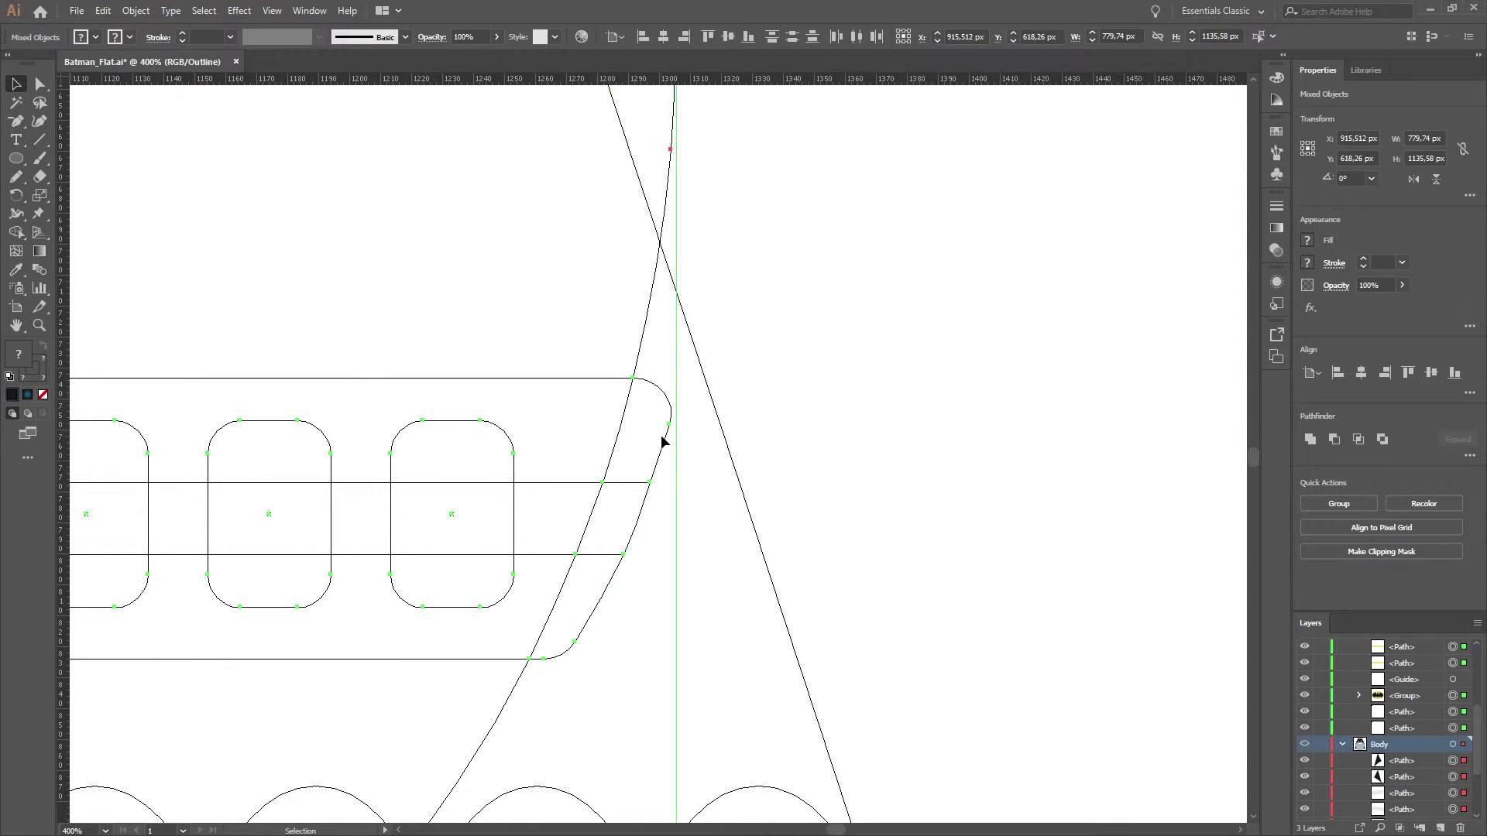
Step: Select the belt's left end and return to Preview with the whole drawing in view
scroll(249, 531, "left", 10)
left_click(531, 504)
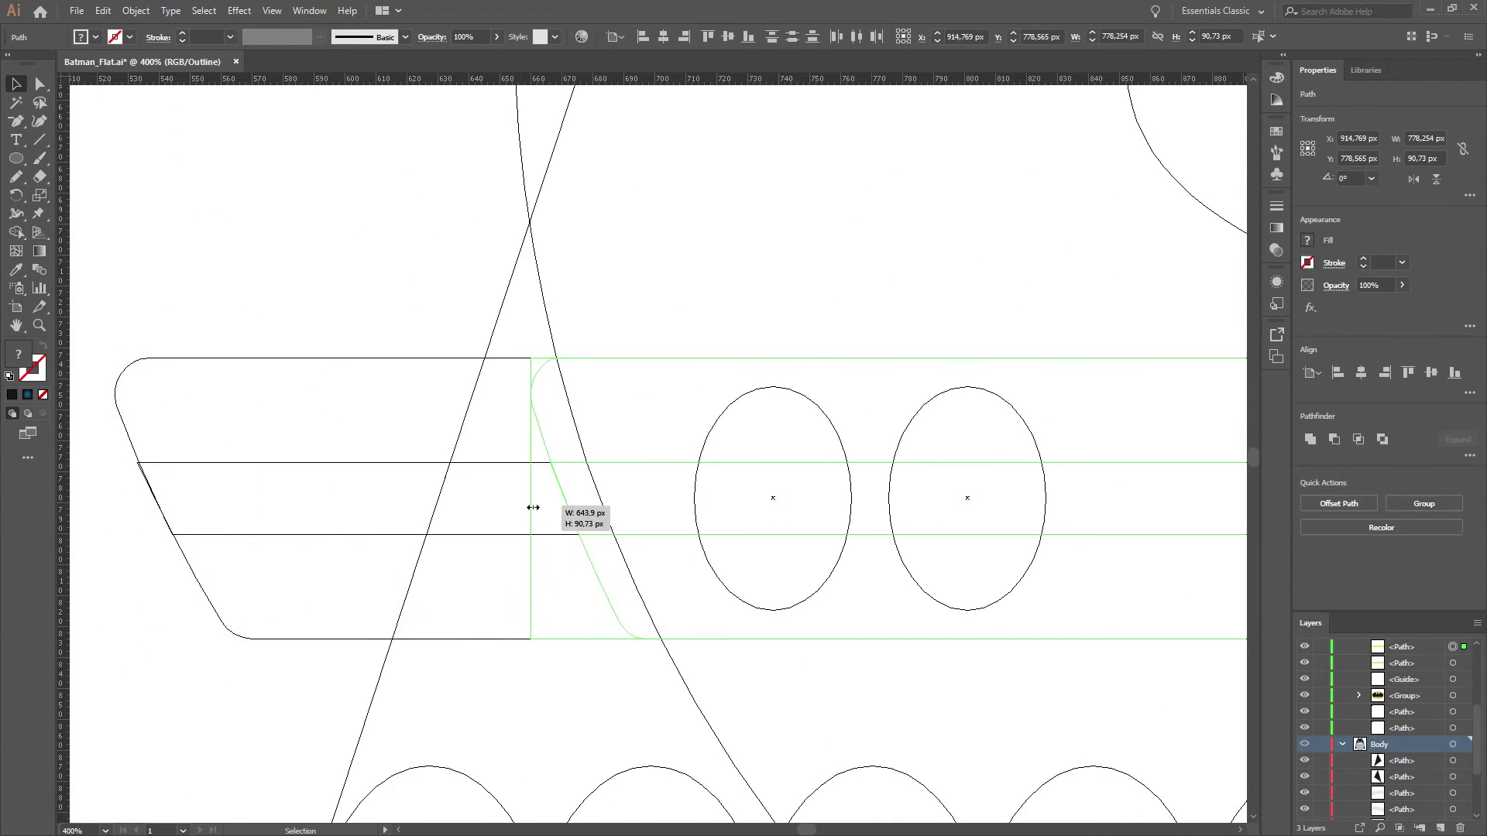
scroll(574, 435, "down", 3)
scroll(448, 488, "up", 3)
scroll(670, 759, "up", 5)
key("ctrl+y")
key("ctrl+0")
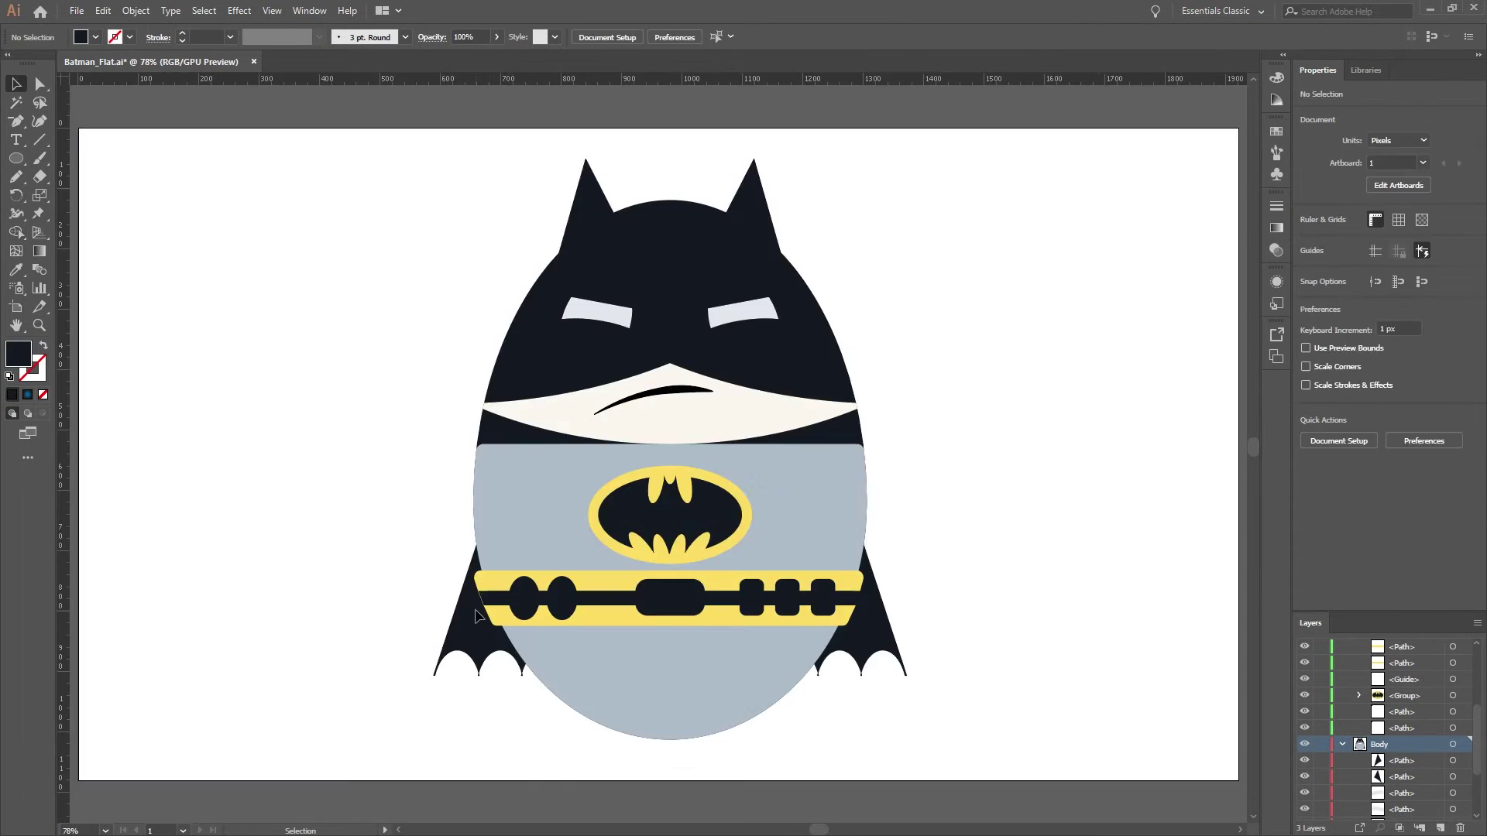
Step: Select the yellow belt together with the dark band and the body shape
scroll(577, 496, "up", 5)
scroll(577, 495, "right", 5)
key("v")
scroll(424, 521, "left", 5)
left_click(424, 521, "shift")
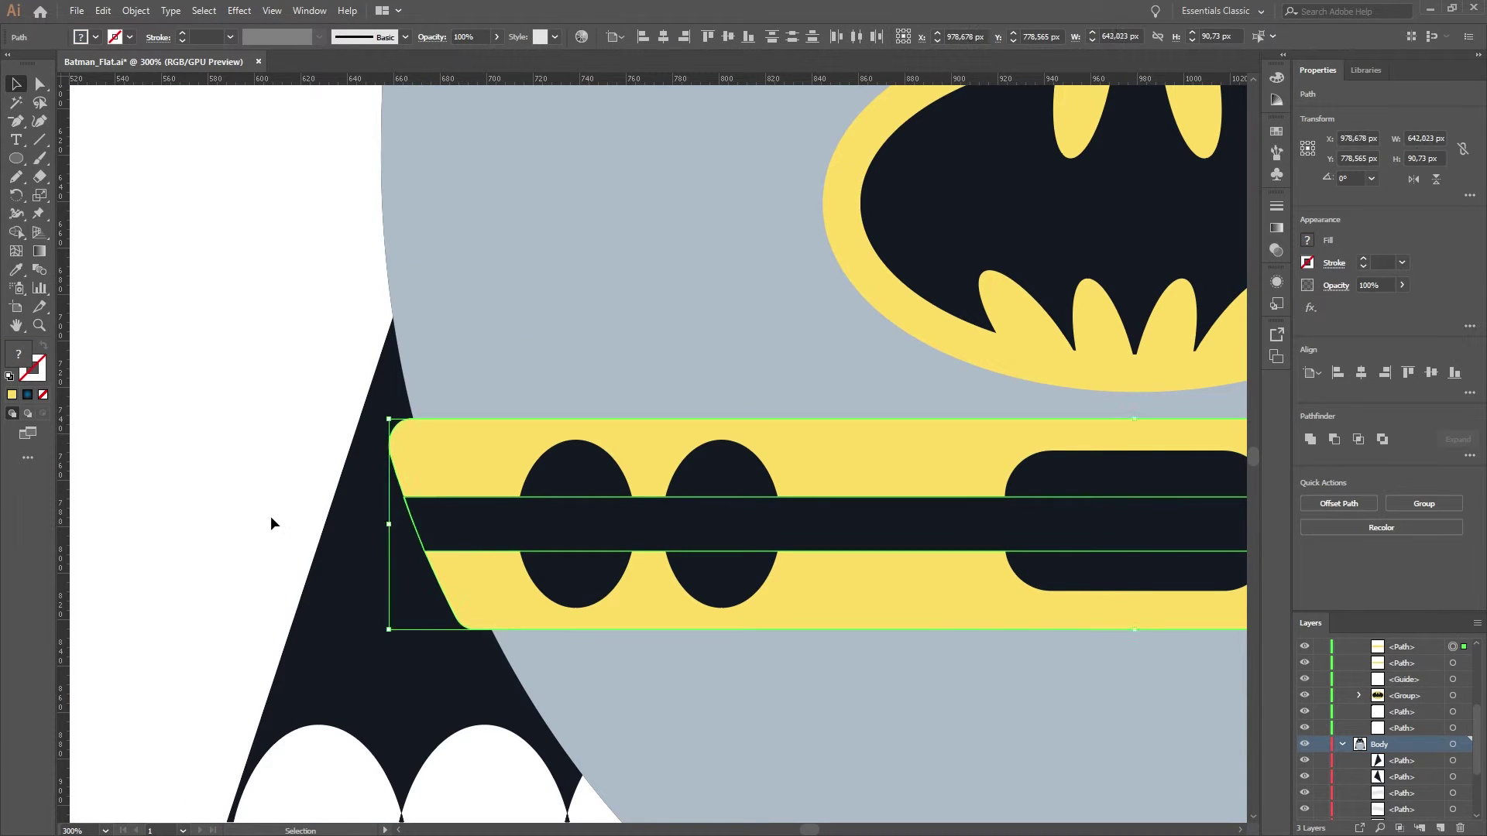
left_click(403, 341, "shift")
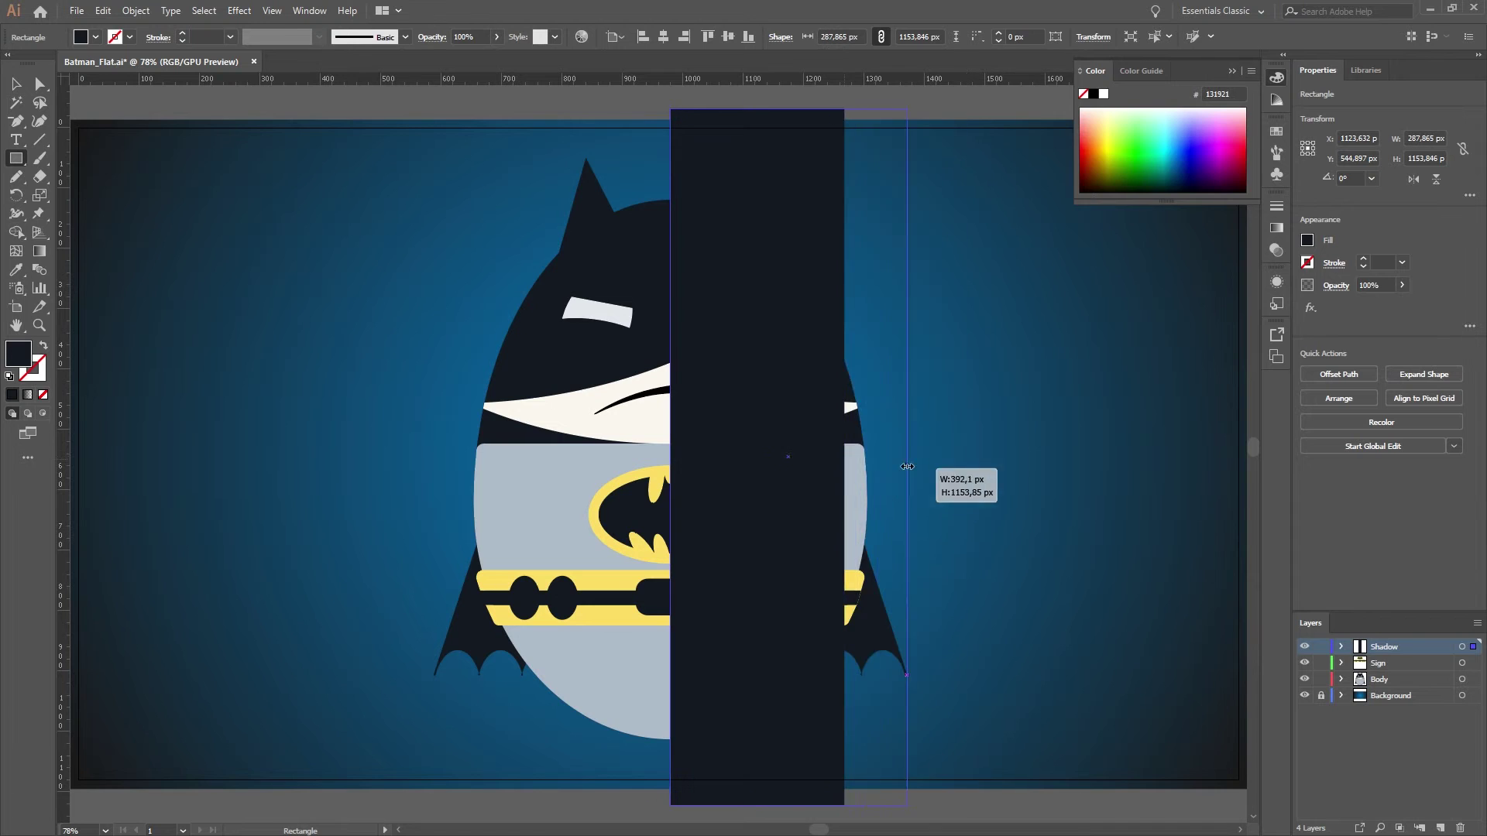
Step: Draw a tall rectangle over Batman's right half with a dark gradient fill
left_click_drag(846, 455, 907, 456)
key("period")
key("v")
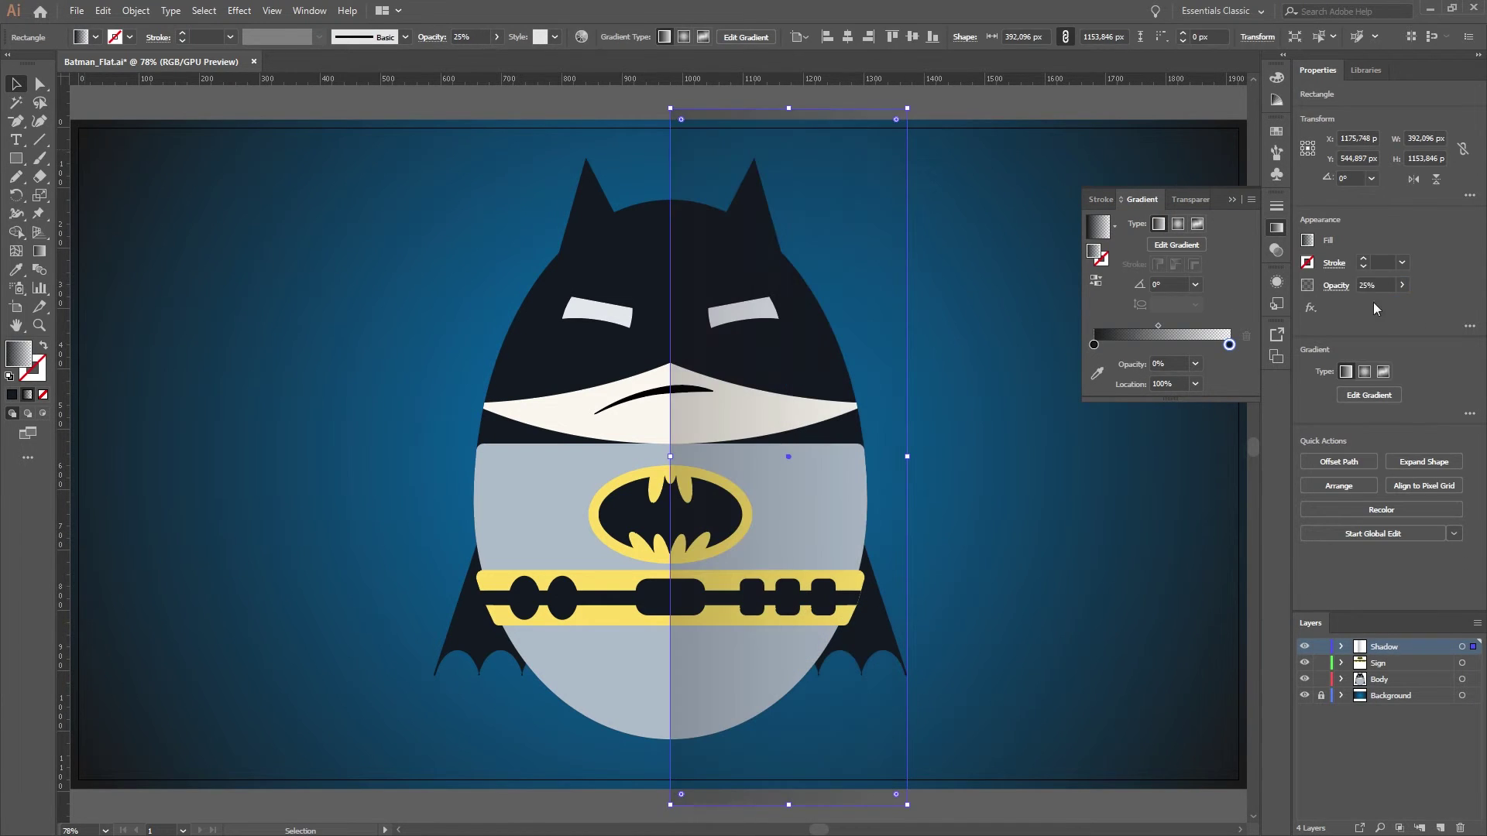
Step: Trim away the shadow parts outside the body with Shape Builder
left_click(1473, 680)
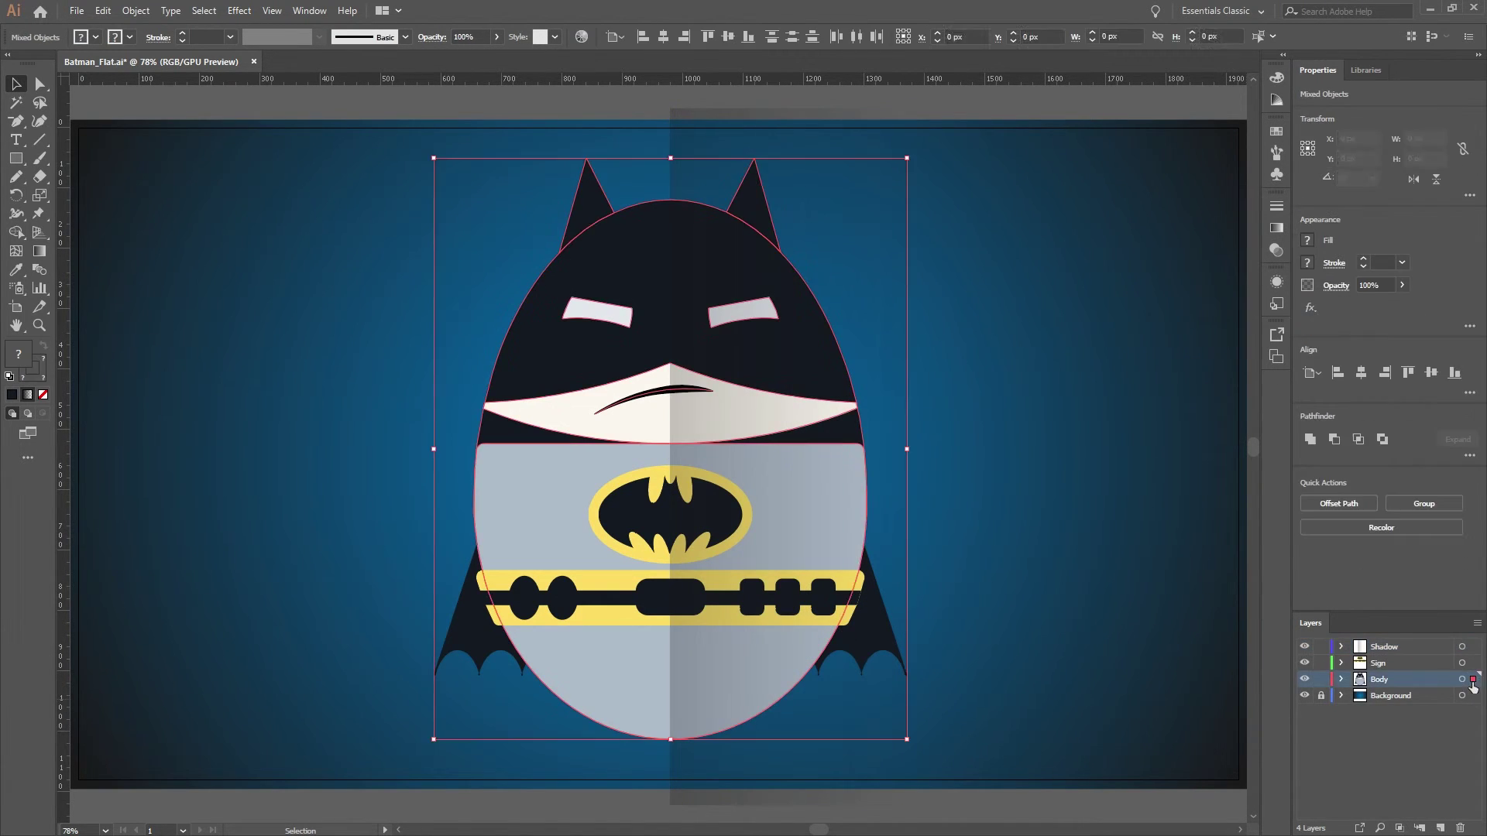
left_click(15, 231)
left_click(866, 267, "alt")
key("v")
left_click(932, 798)
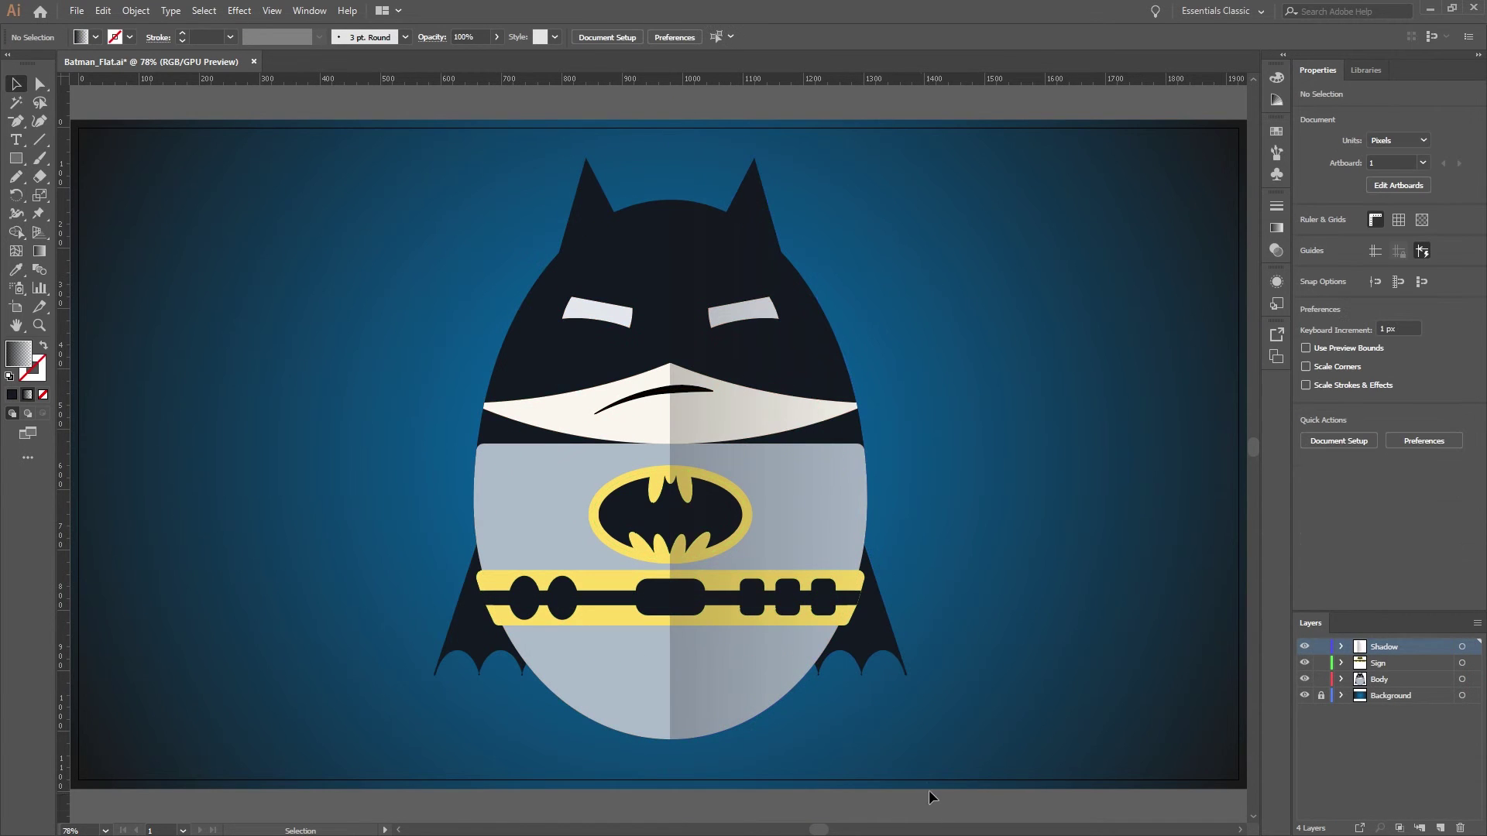